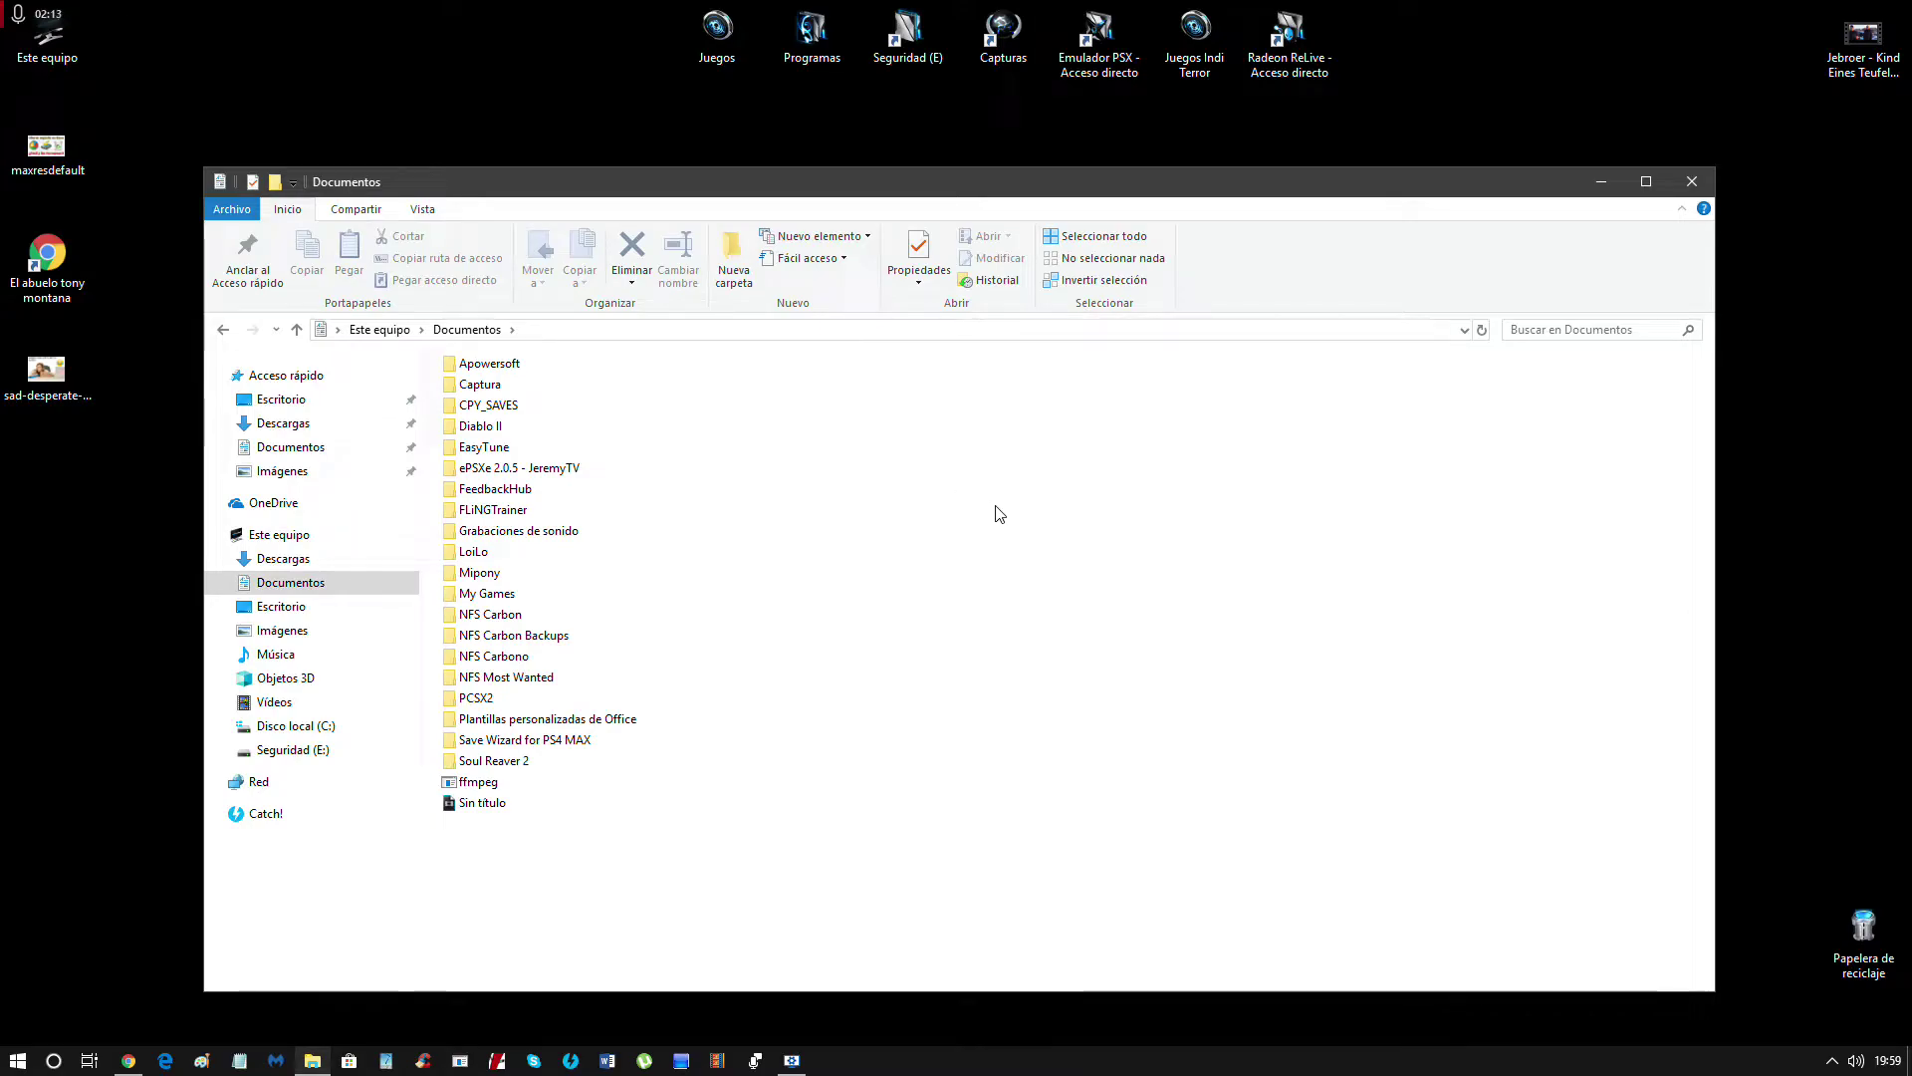
Open the Imágenes folder, look through its wallpapers, and close the file window.
{"action": "double_click", "coordinate": [1283, 510]}
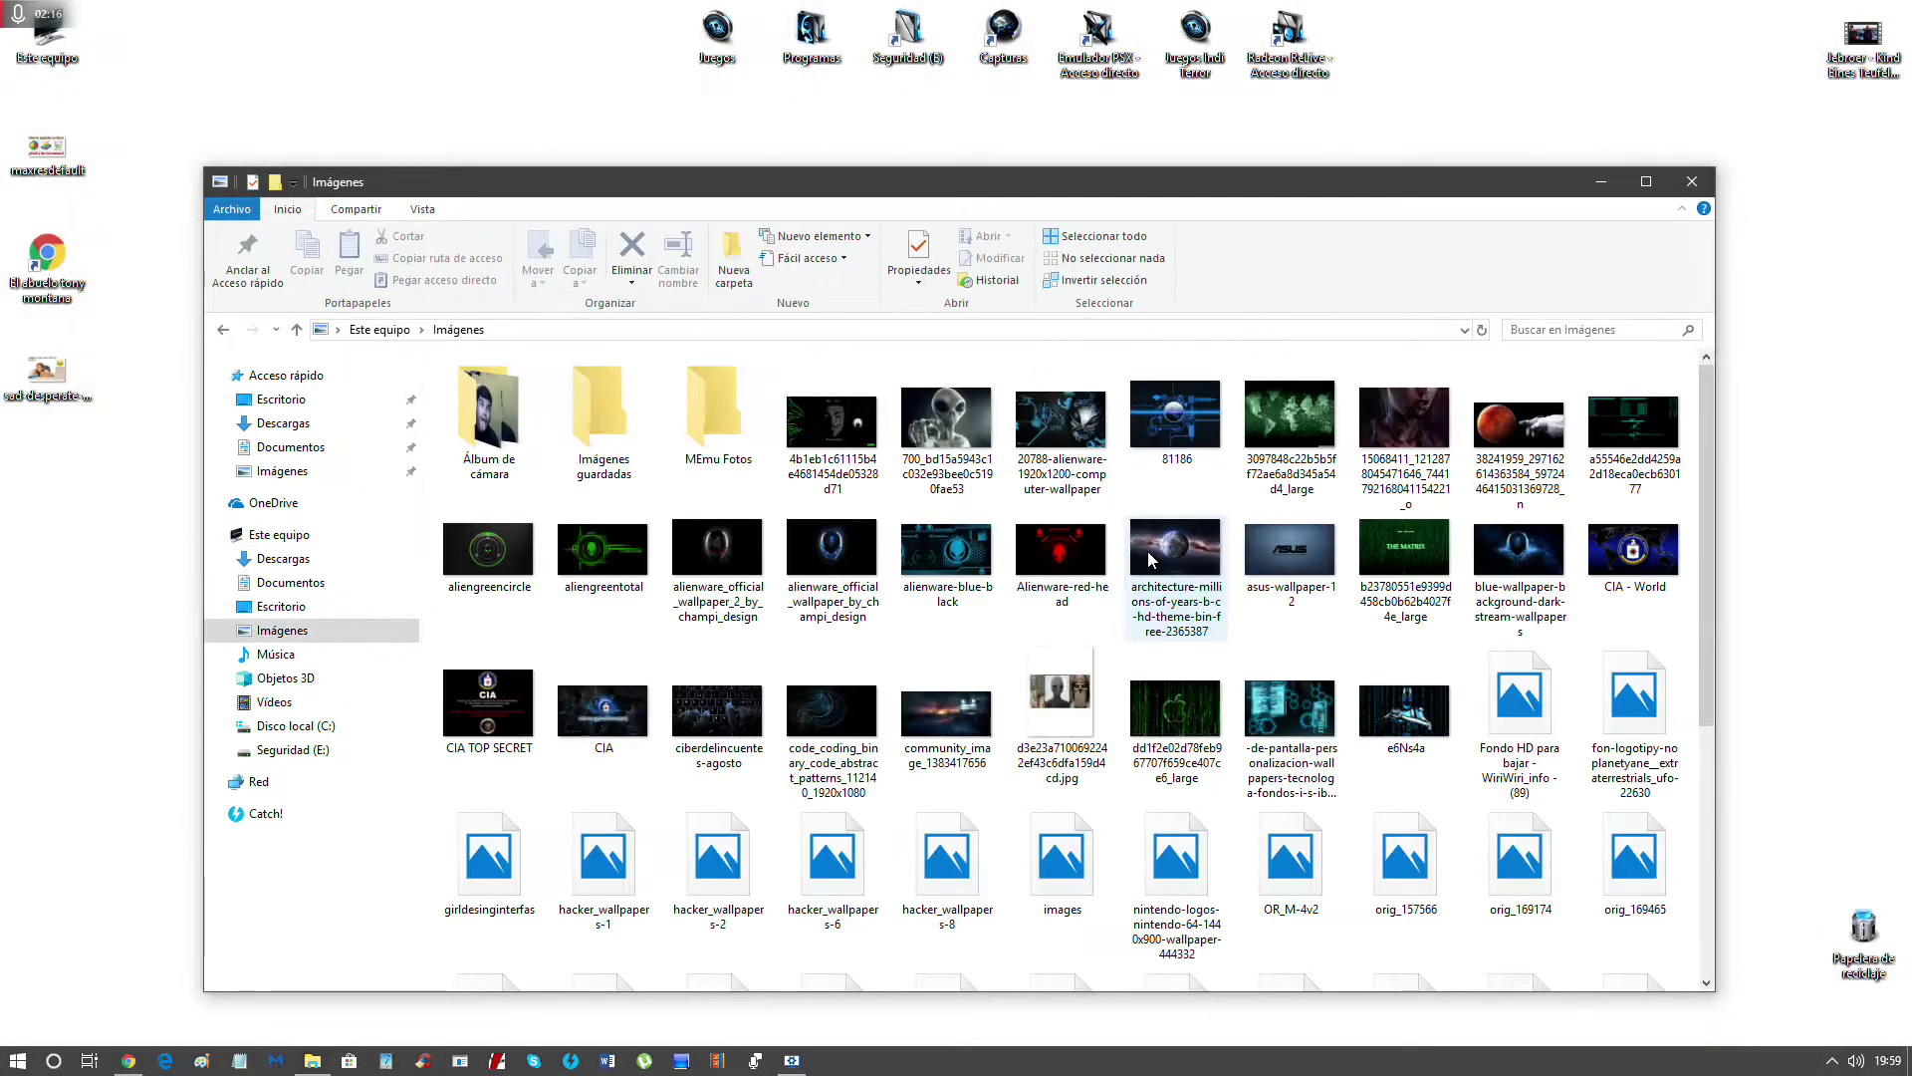
{"action": "scroll", "coordinate": [1147, 552], "scroll_direction": "down", "scroll_amount": 3}
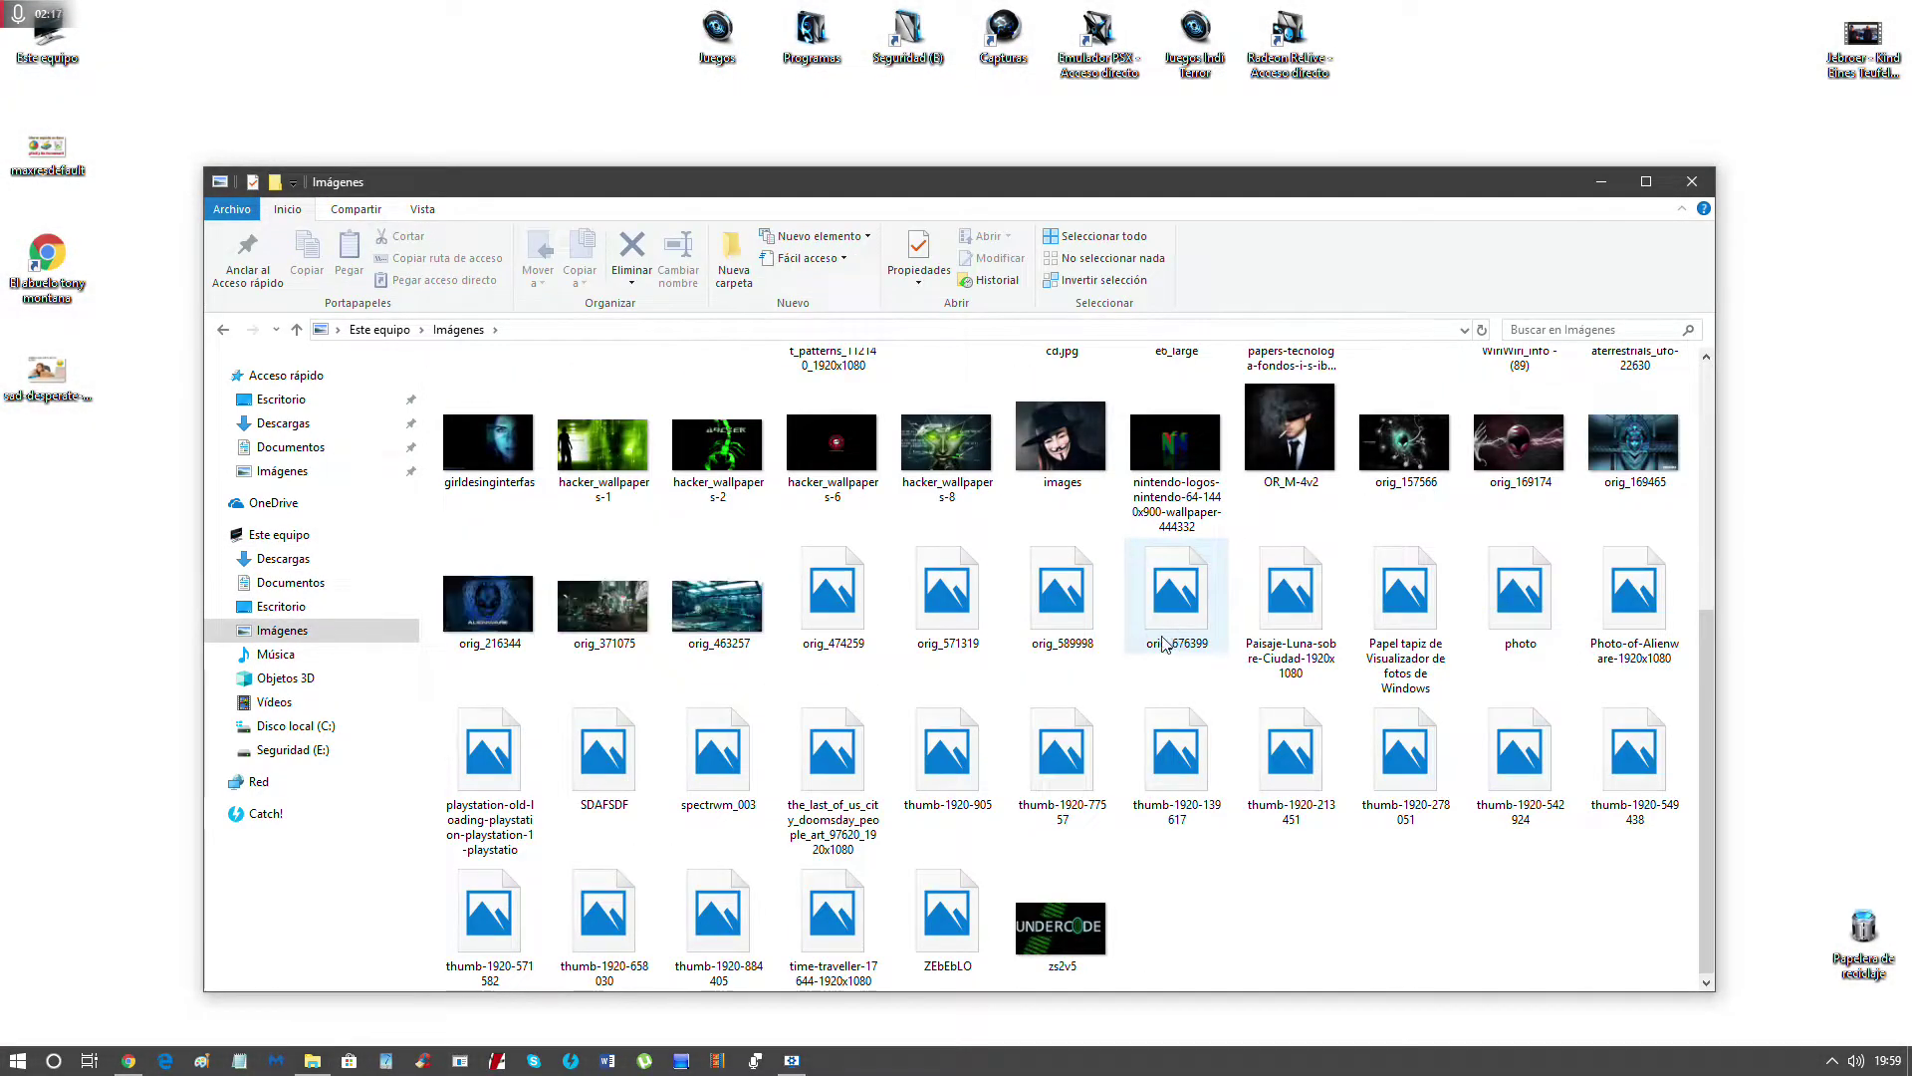
{"action": "left_click", "coordinate": [1692, 182]}
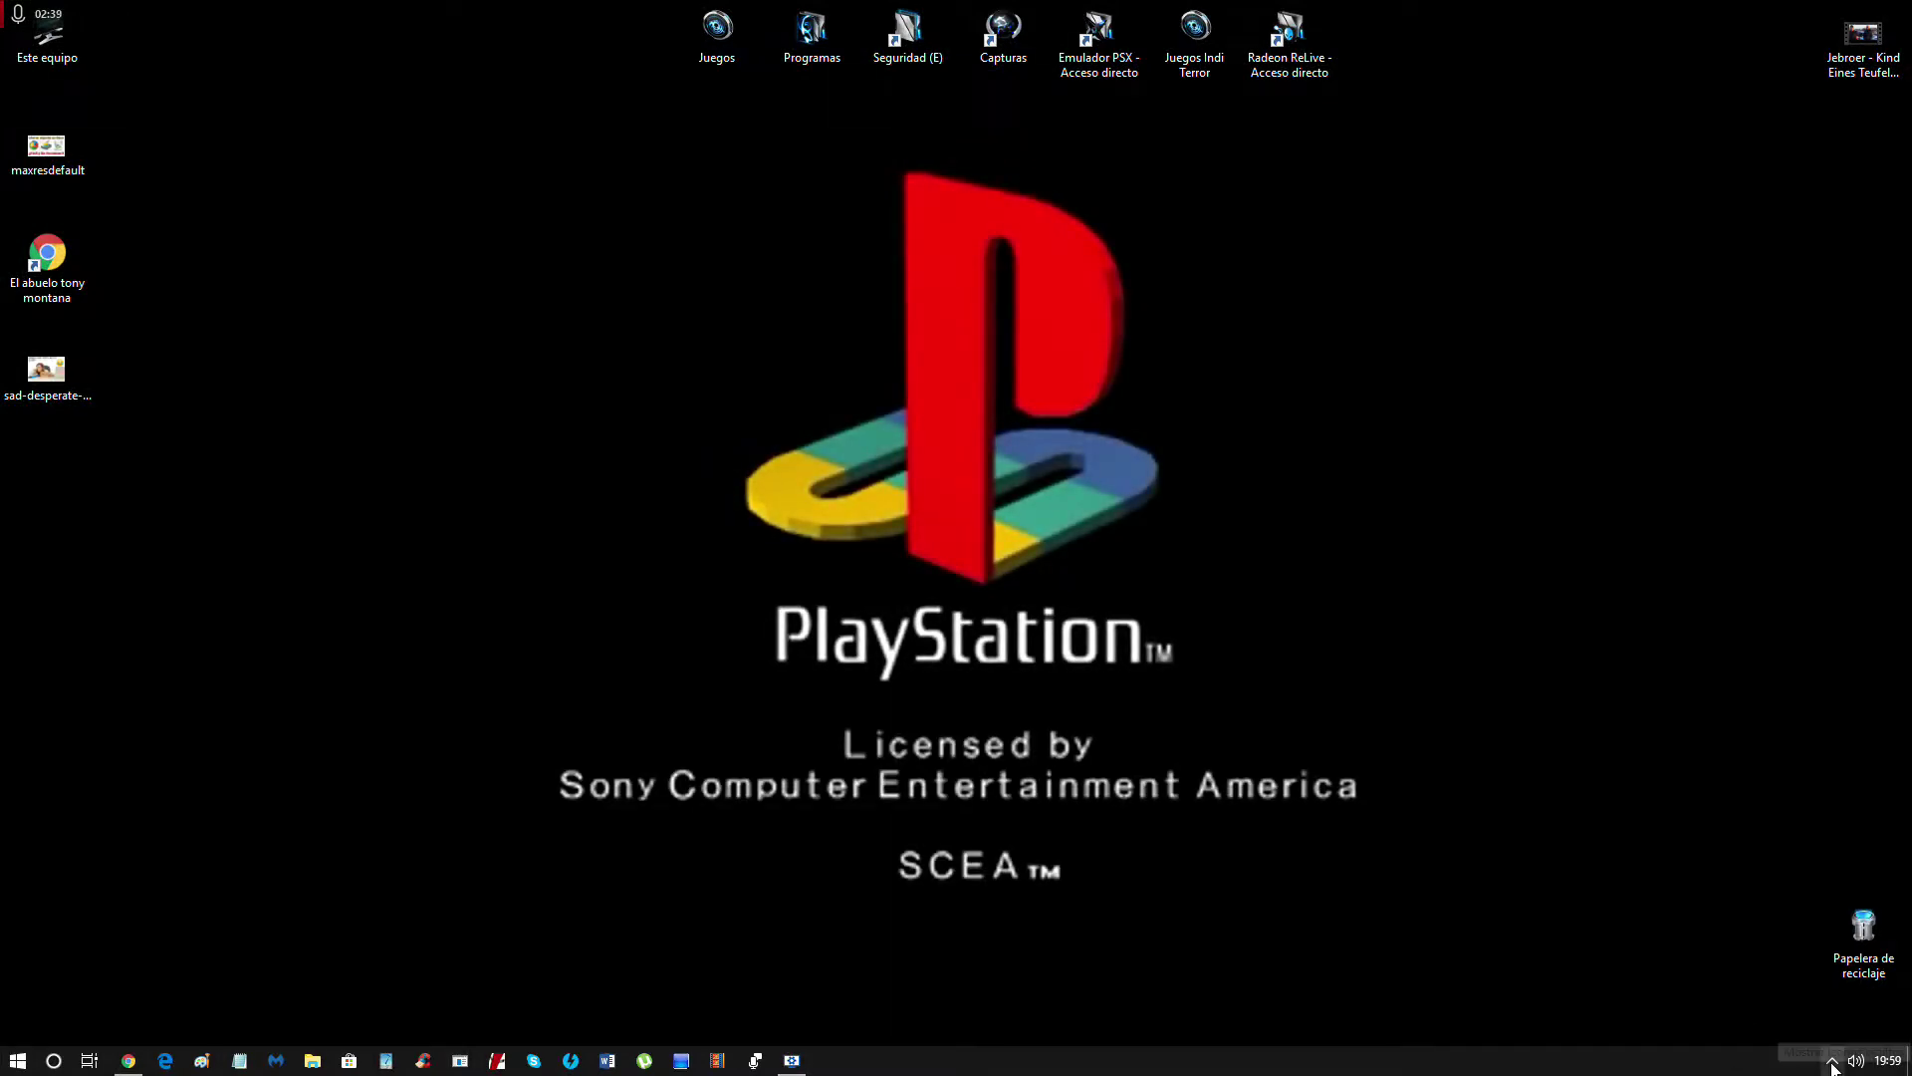
Exit the animated wallpaper program running in the system tray.
{"action": "left_click", "coordinate": [1832, 1062]}
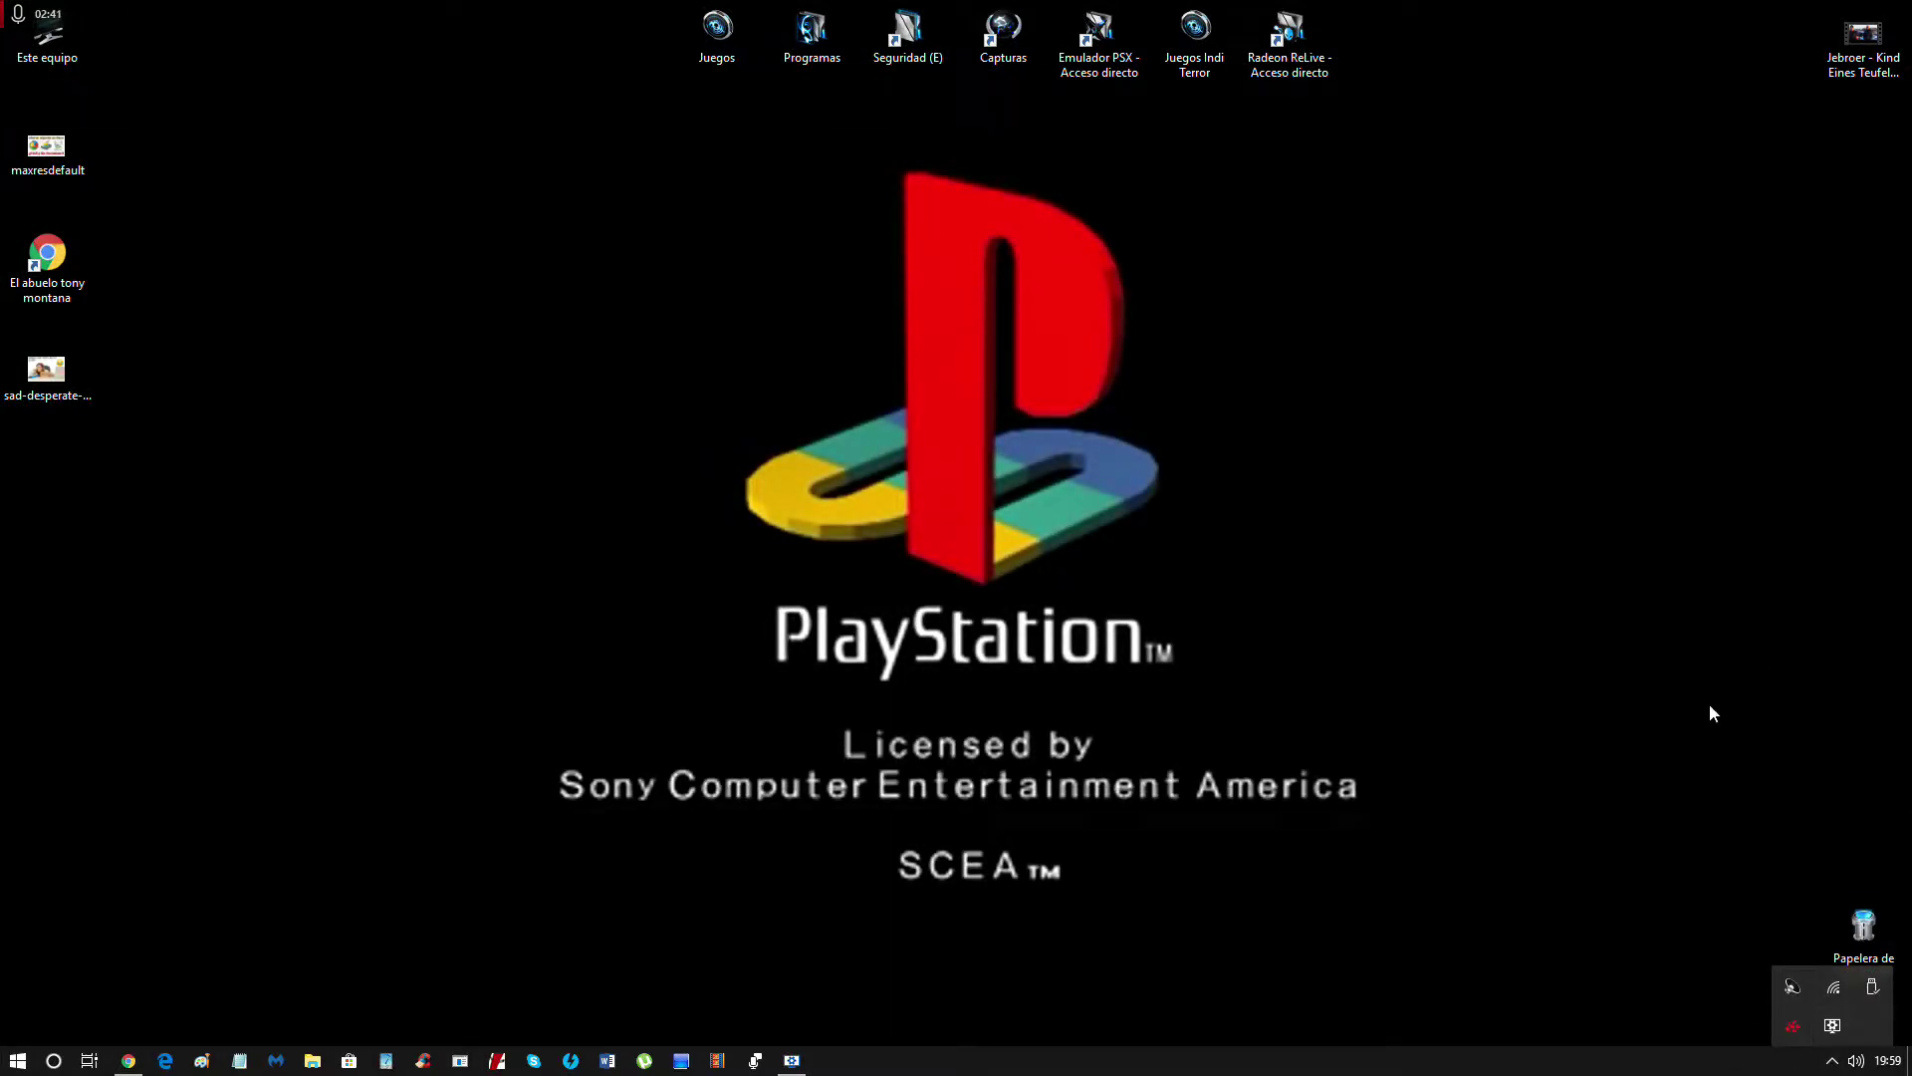
{"action": "right_click", "coordinate": [1831, 1028]}
{"action": "left_click", "coordinate": [1826, 1023]}
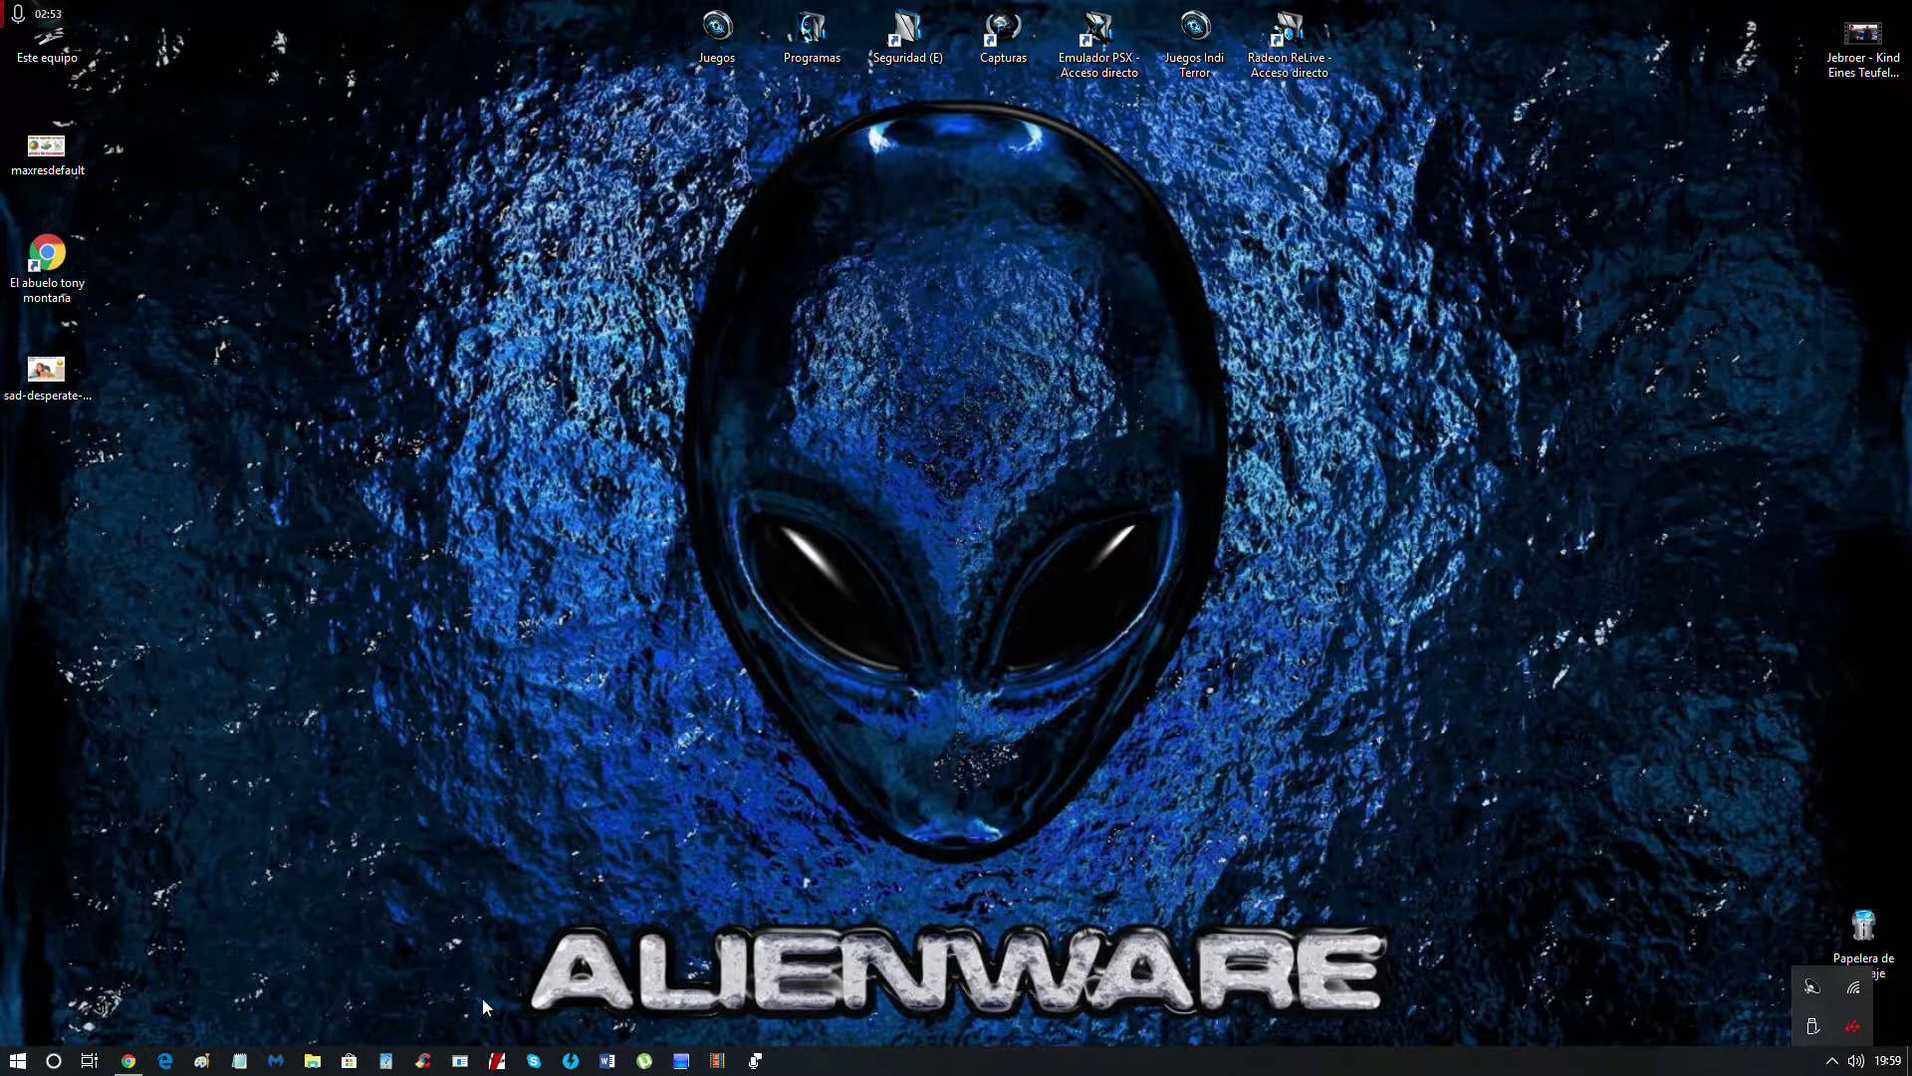
Switch to CCleaner and run the cleaner with the selected Windows items.
{"action": "left_click", "coordinate": [424, 1061]}
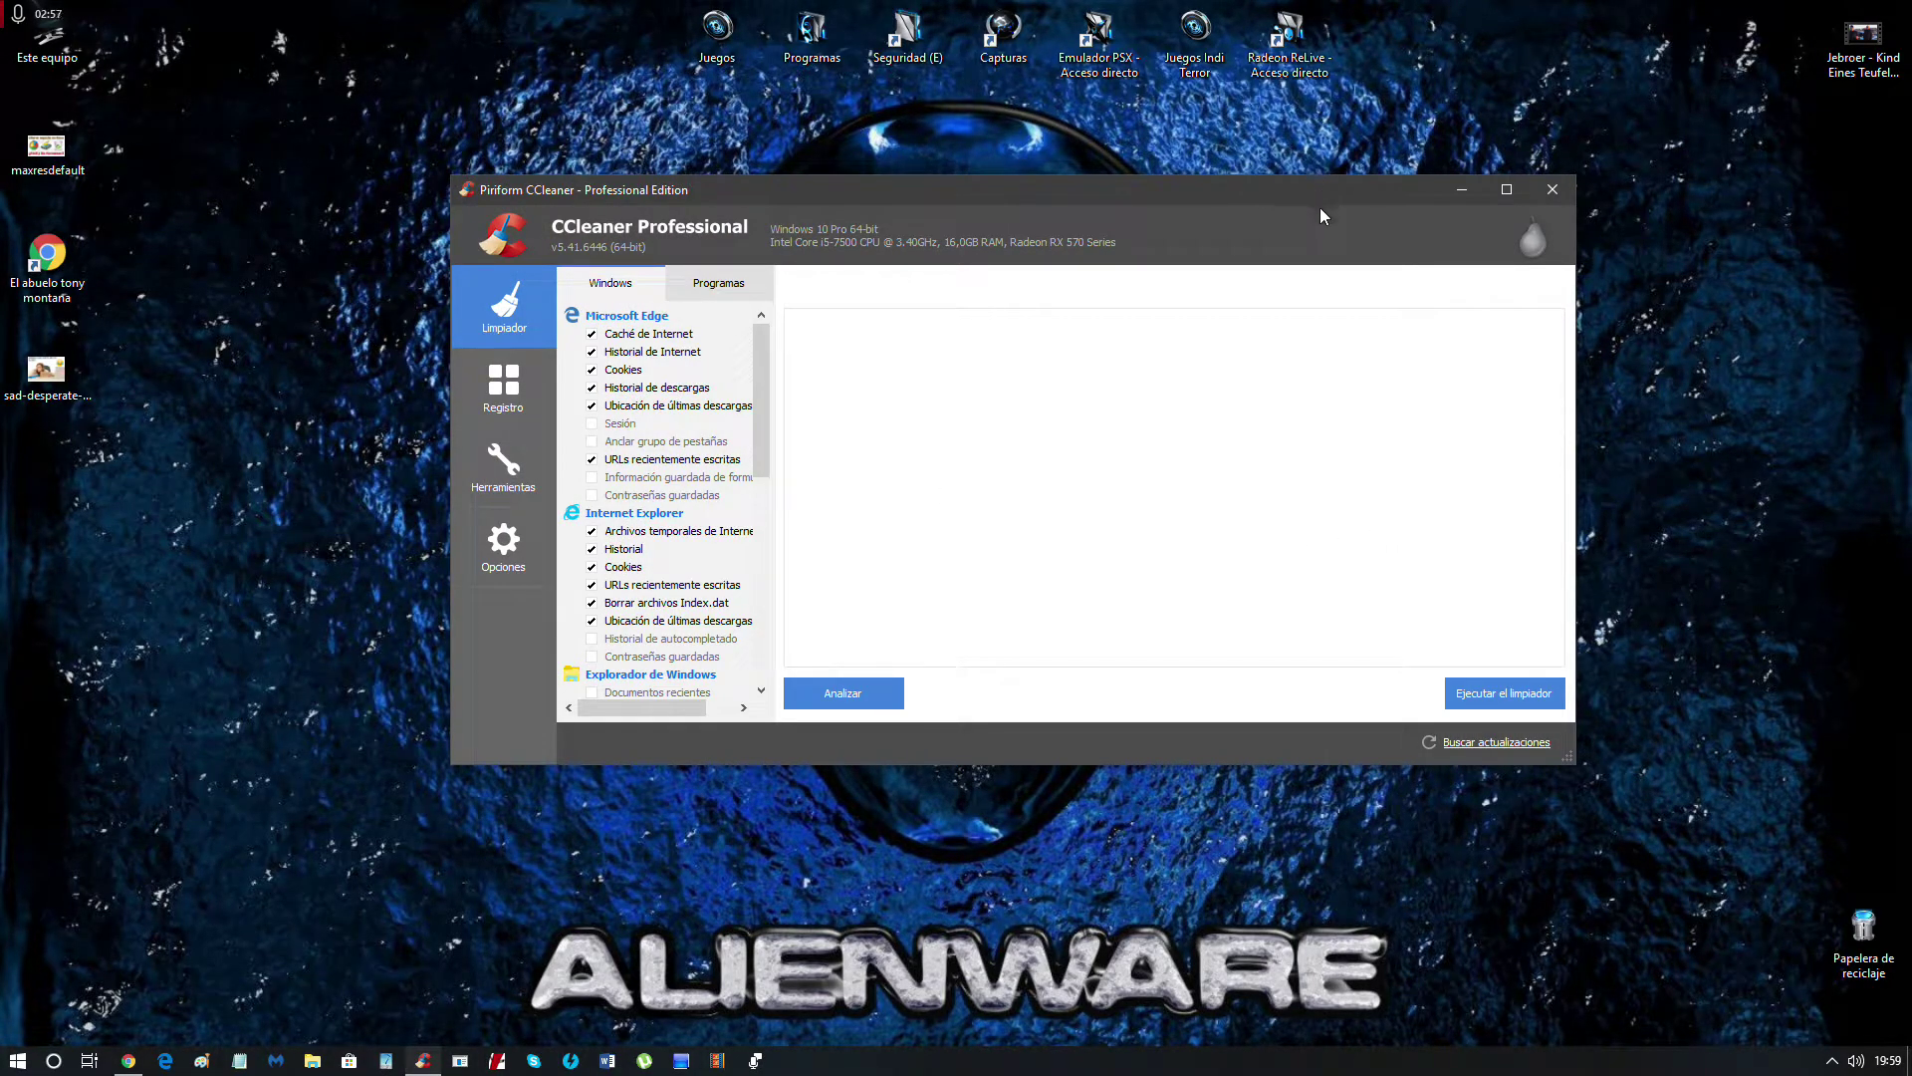
{"action": "left_click_drag", "start_coordinate": [1287, 199], "coordinate": [1275, 191]}
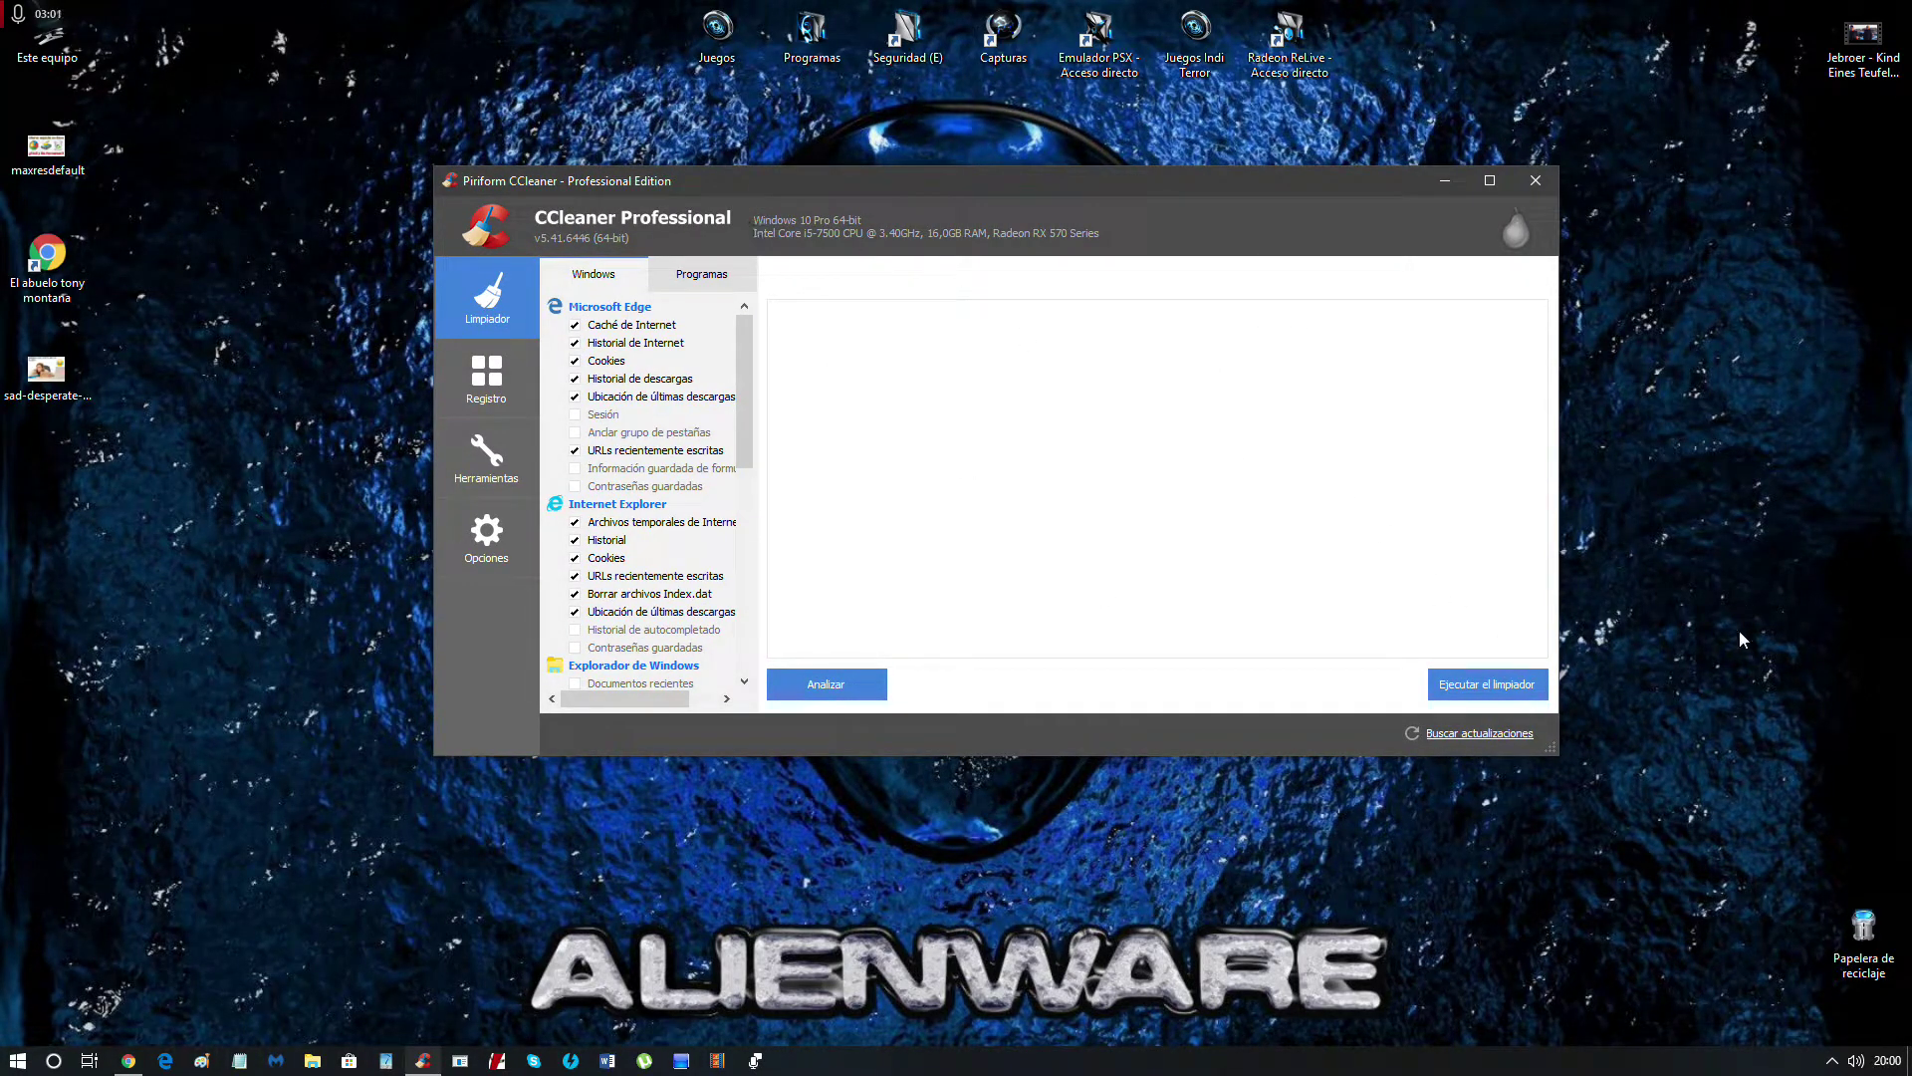
{"action": "left_click", "coordinate": [1485, 687]}
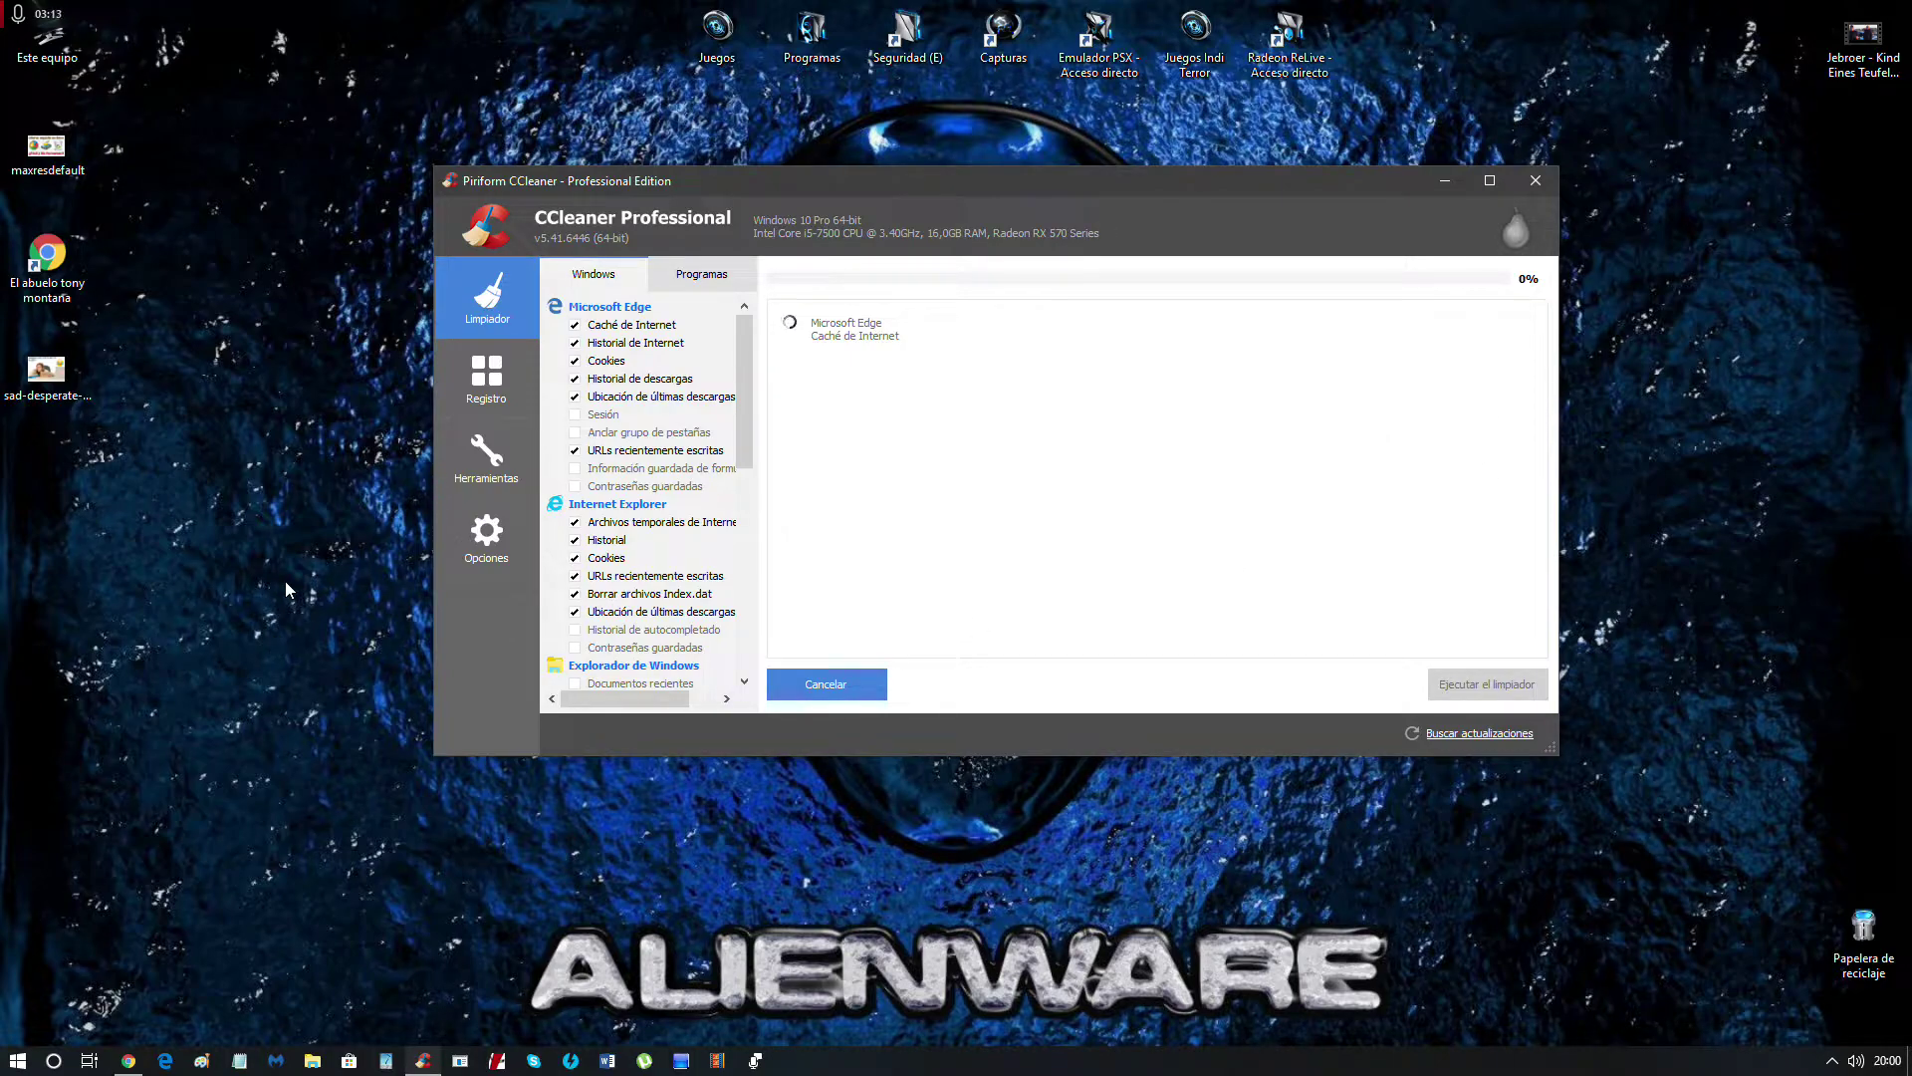
Refresh the desktop several times while the cleaner runs.
{"action": "right_click", "coordinate": [215, 363]}
{"action": "left_click", "coordinate": [259, 446]}
{"action": "right_click", "coordinate": [265, 428]}
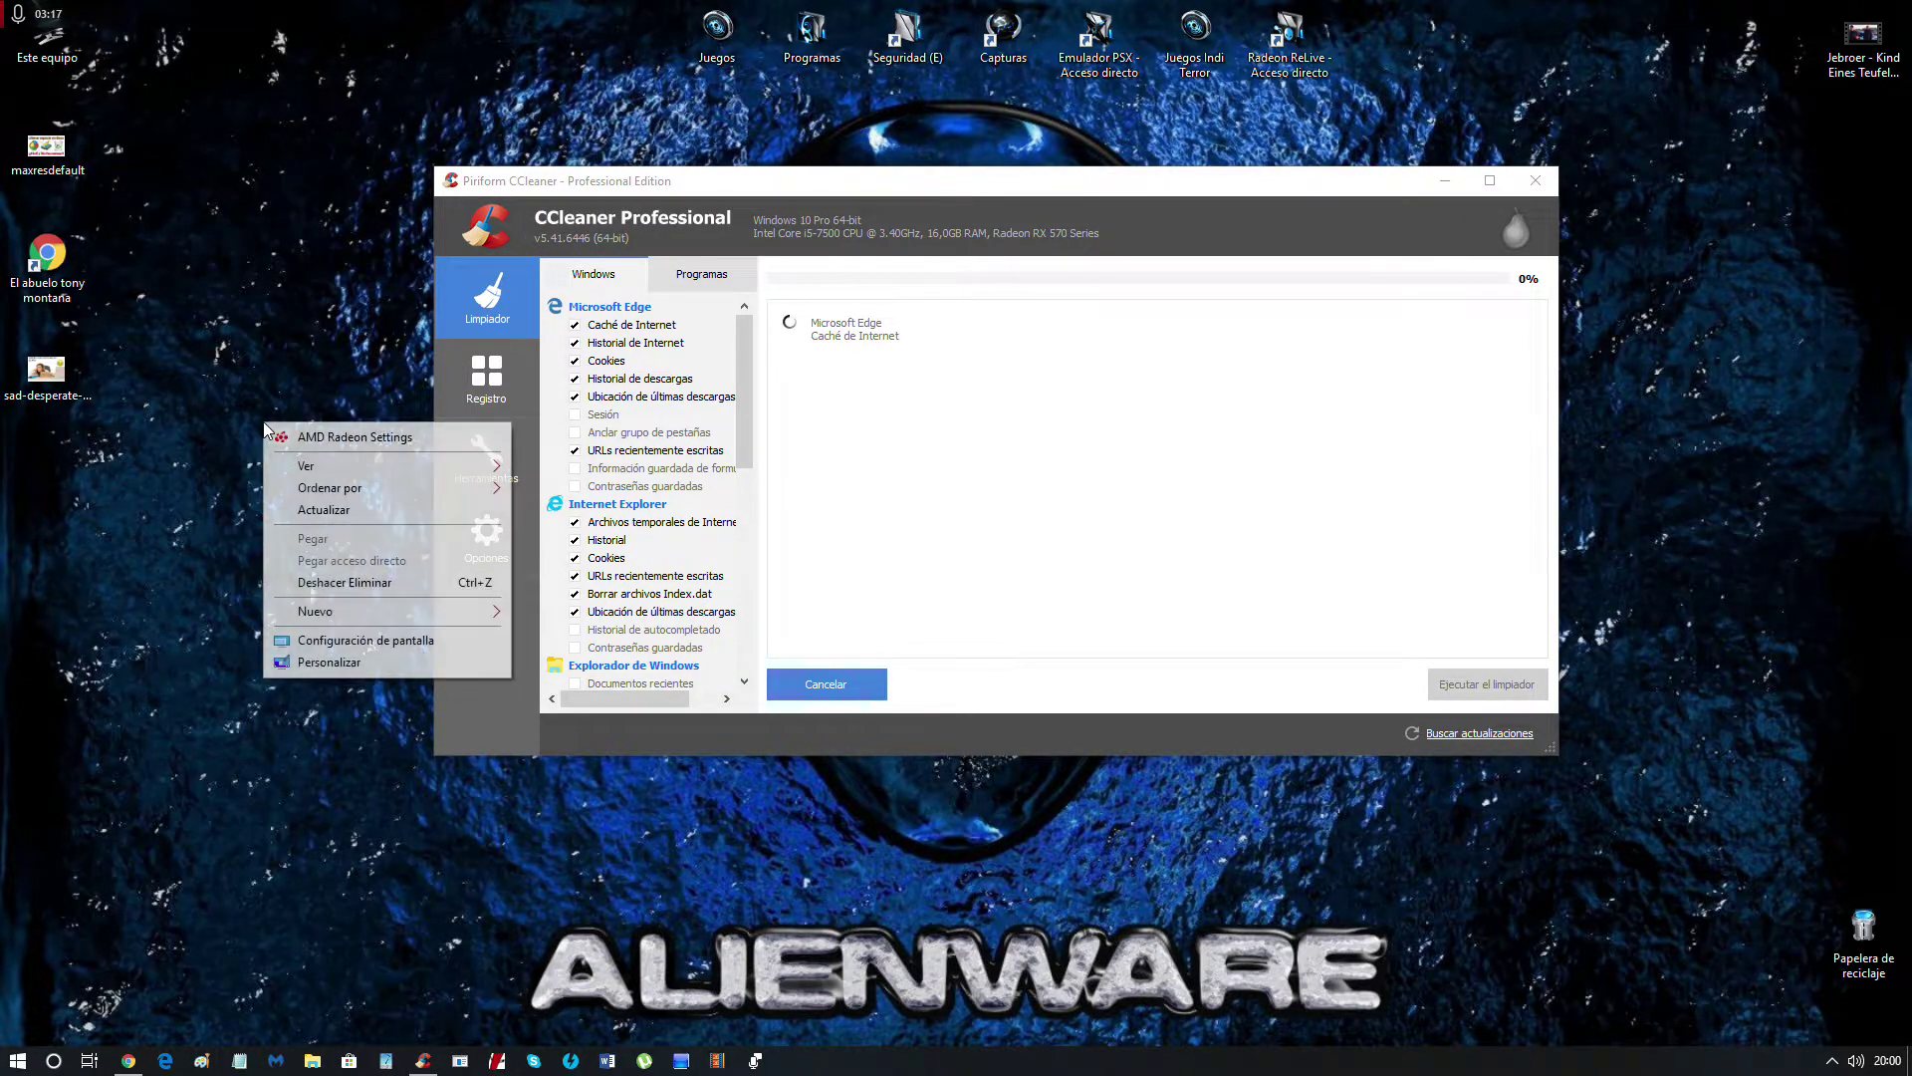
{"action": "left_click", "coordinate": [325, 511]}
{"action": "right_click", "coordinate": [249, 401]}
{"action": "left_click", "coordinate": [289, 488]}
{"action": "right_click", "coordinate": [239, 395]}
{"action": "left_click", "coordinate": [341, 480]}
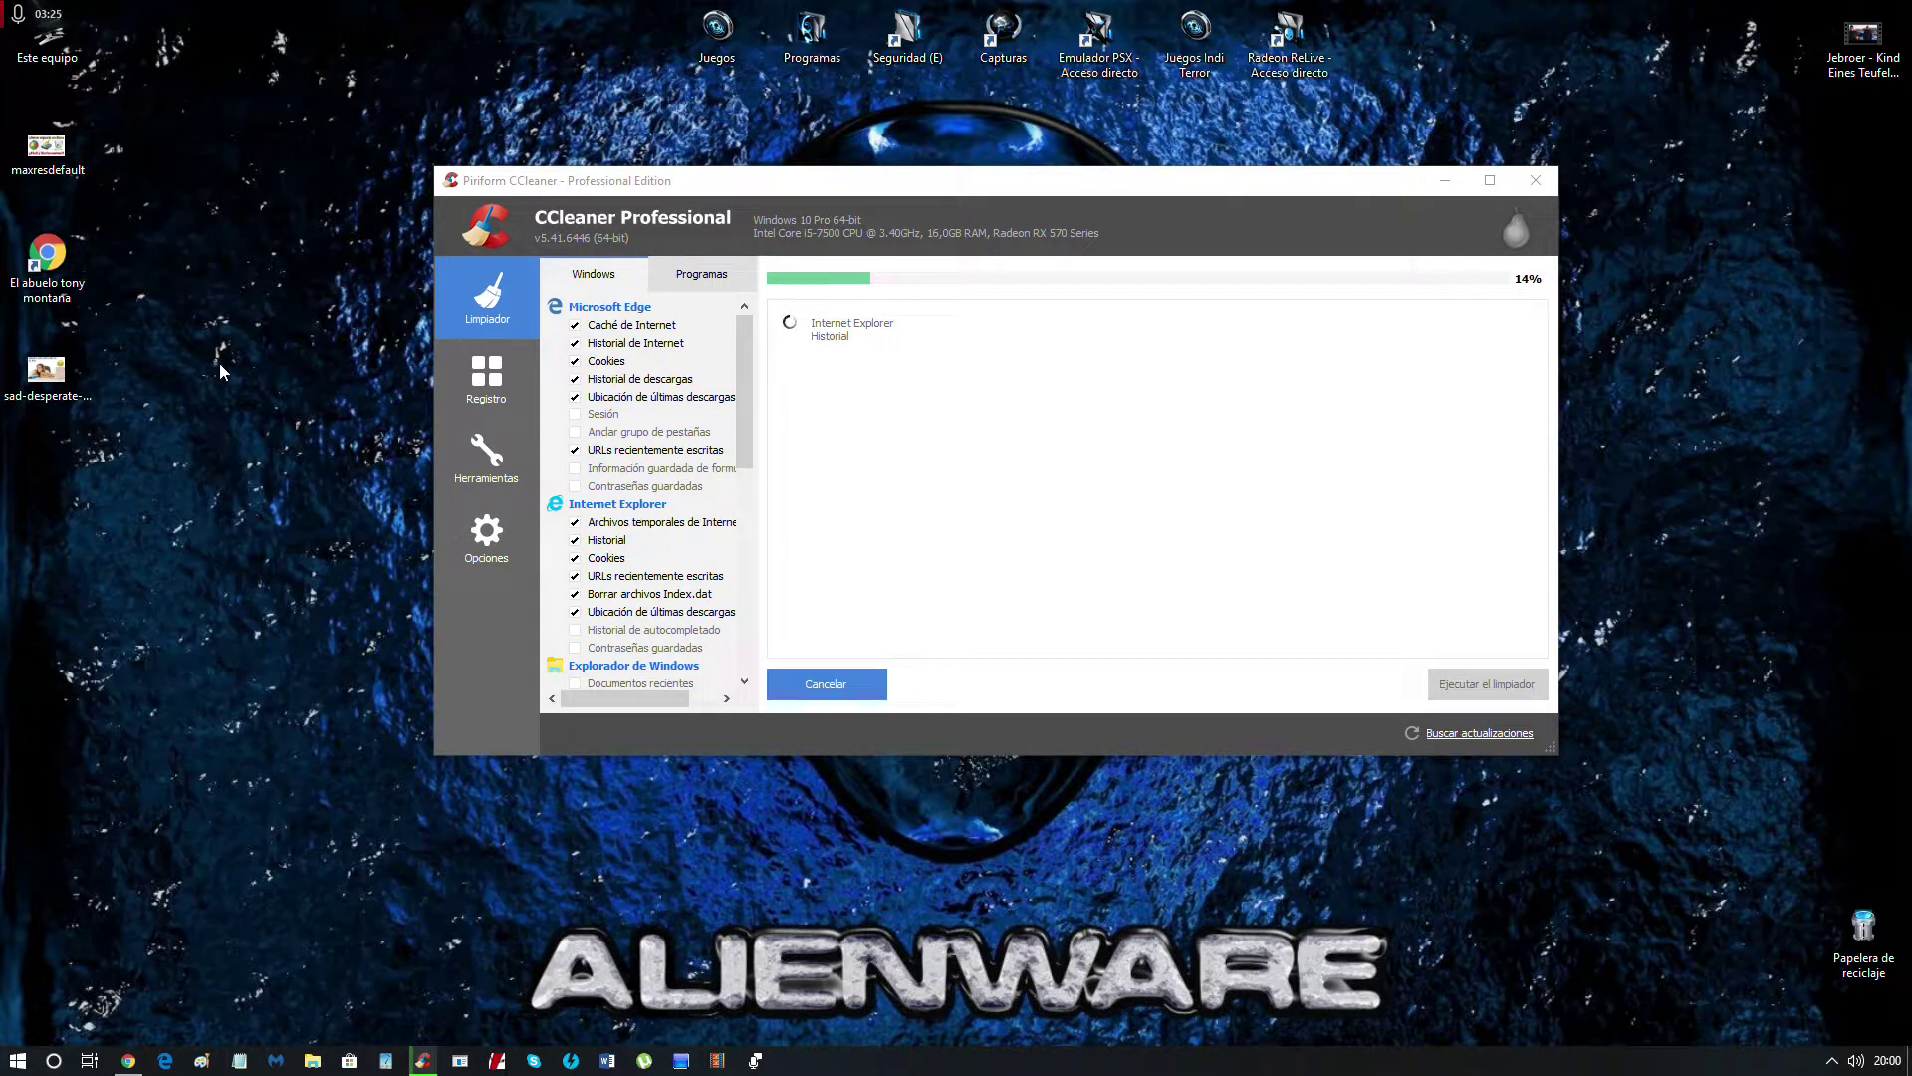
{"action": "right_click", "coordinate": [225, 434]}
{"action": "left_click", "coordinate": [276, 456]}
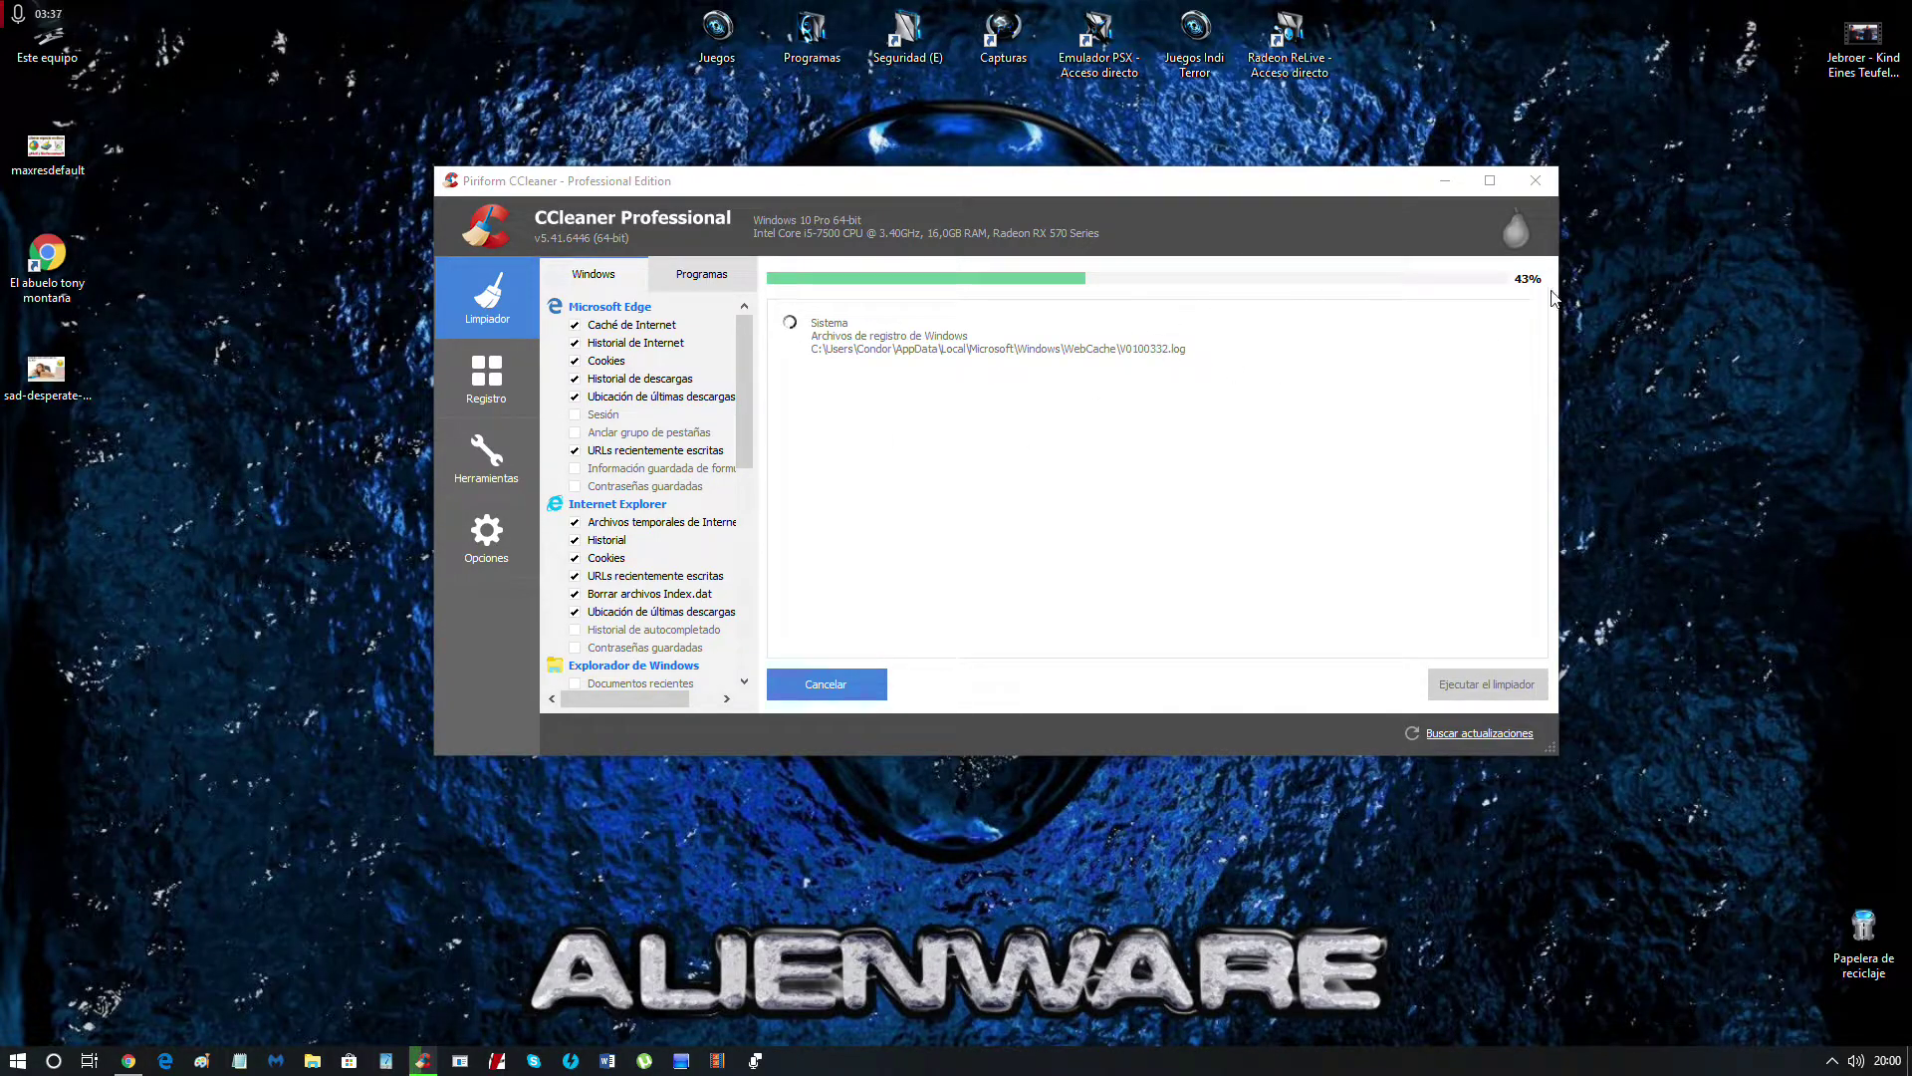
Scan the registry for problems in CCleaner and close the program.
{"action": "left_click", "coordinate": [486, 379]}
{"action": "left_click", "coordinate": [796, 687]}
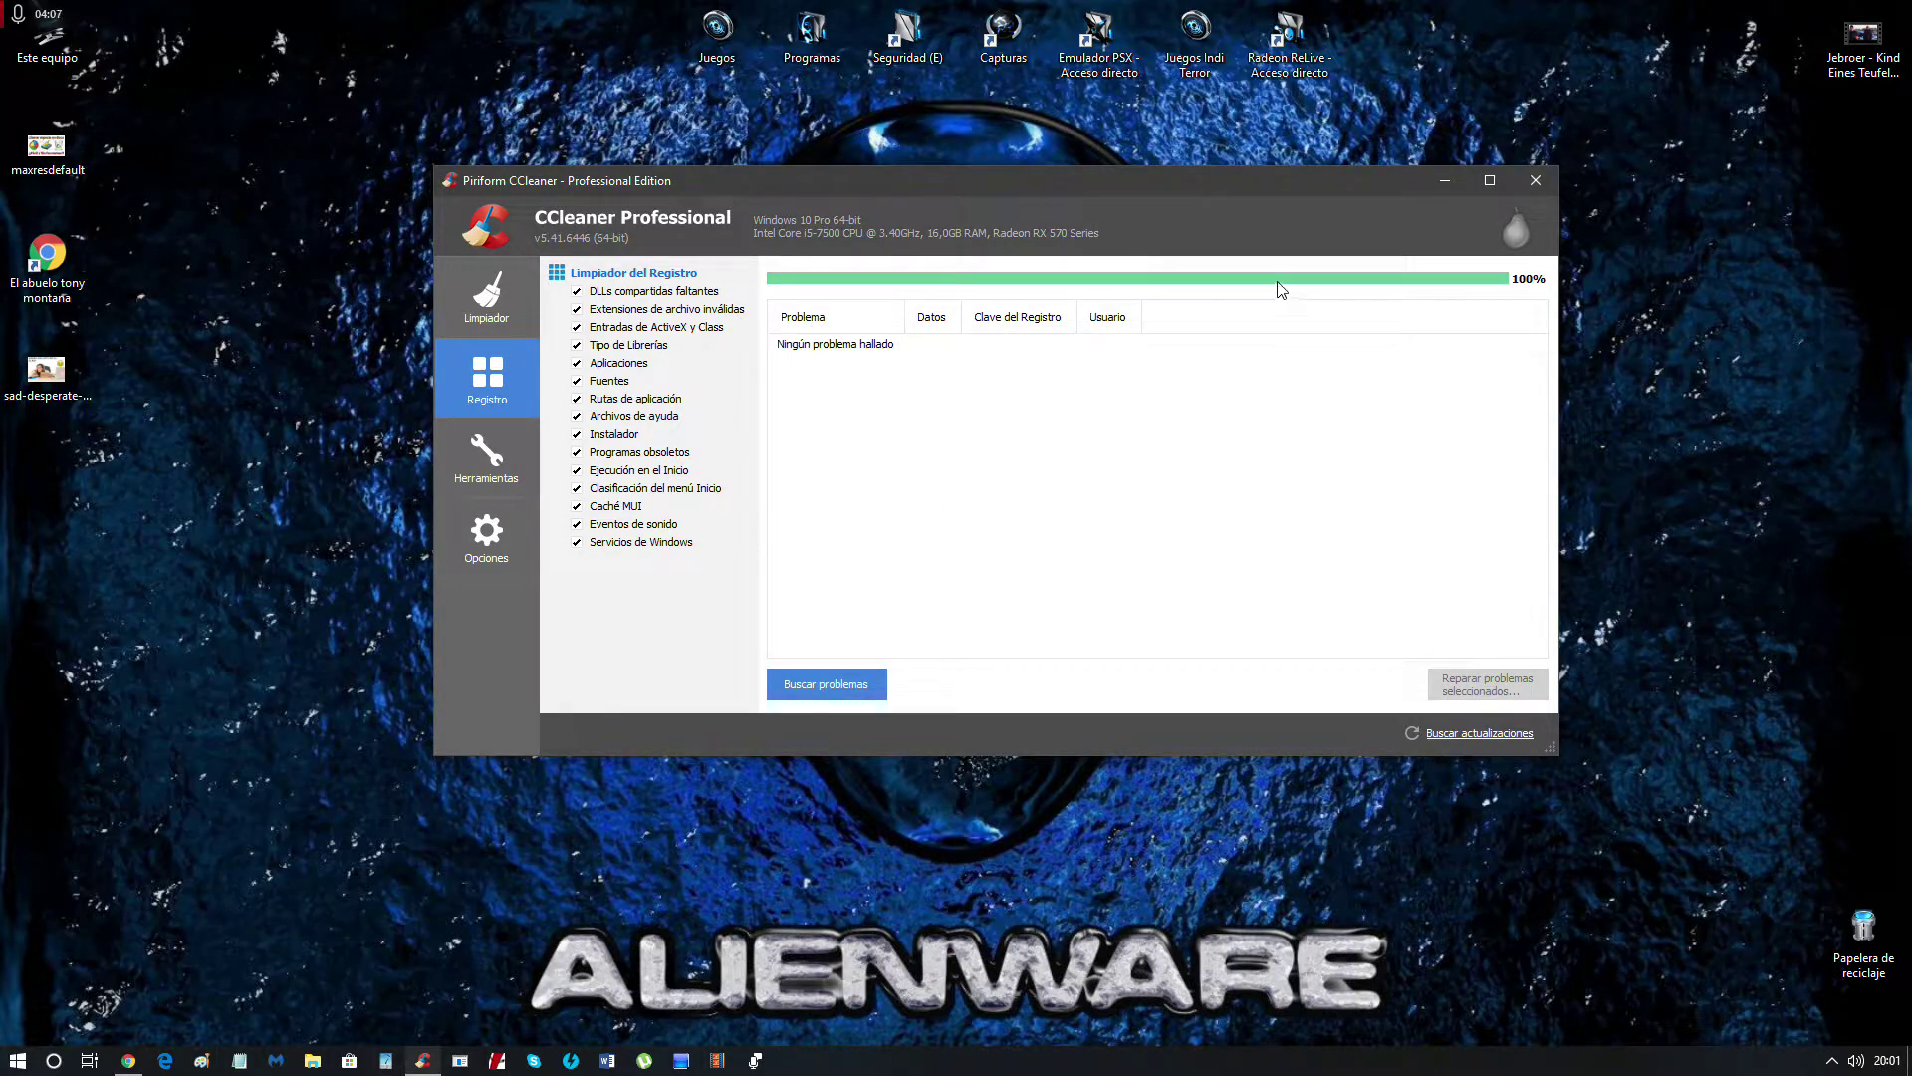
{"action": "left_click", "coordinate": [1542, 181]}
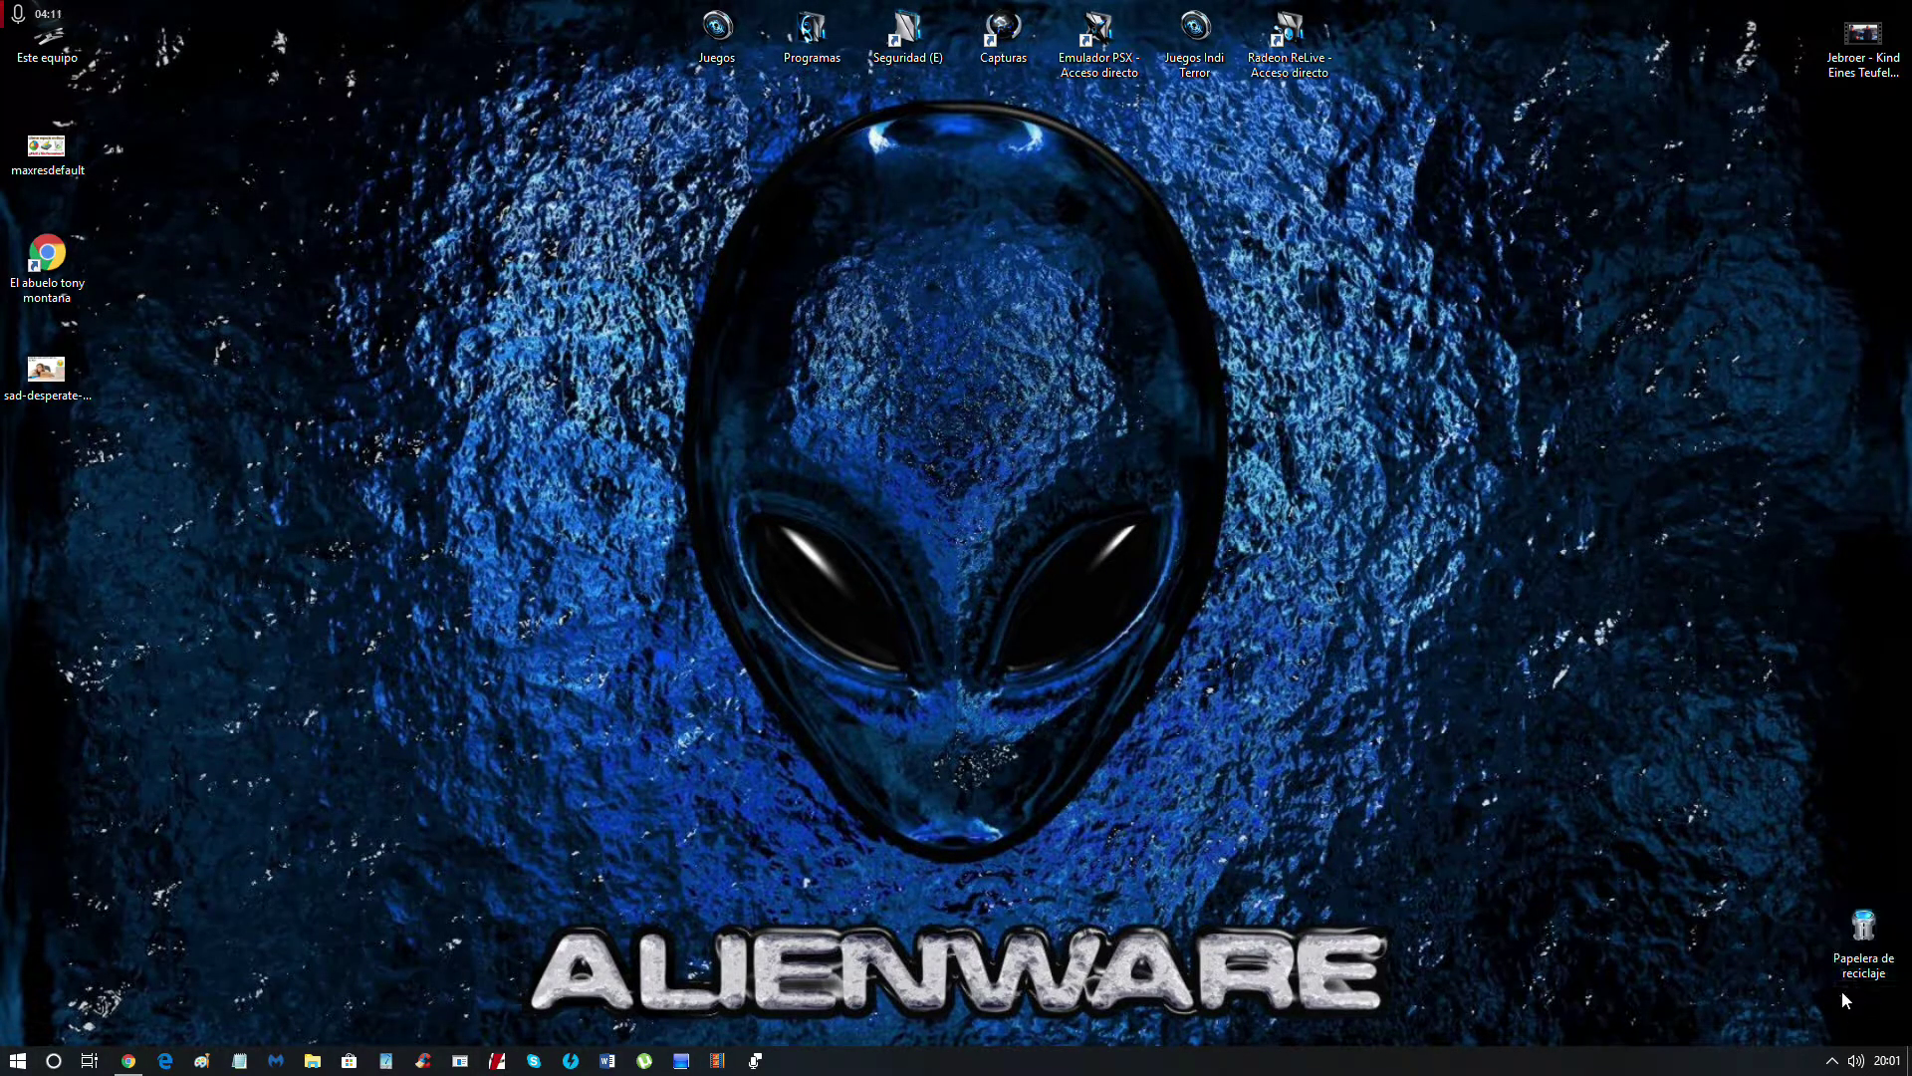
Open Este equipo, check how quickly the Descargas, Documentos, Vídeos, Imágenes and Música folders open, and close the window.
{"action": "double_click", "coordinate": [63, 34]}
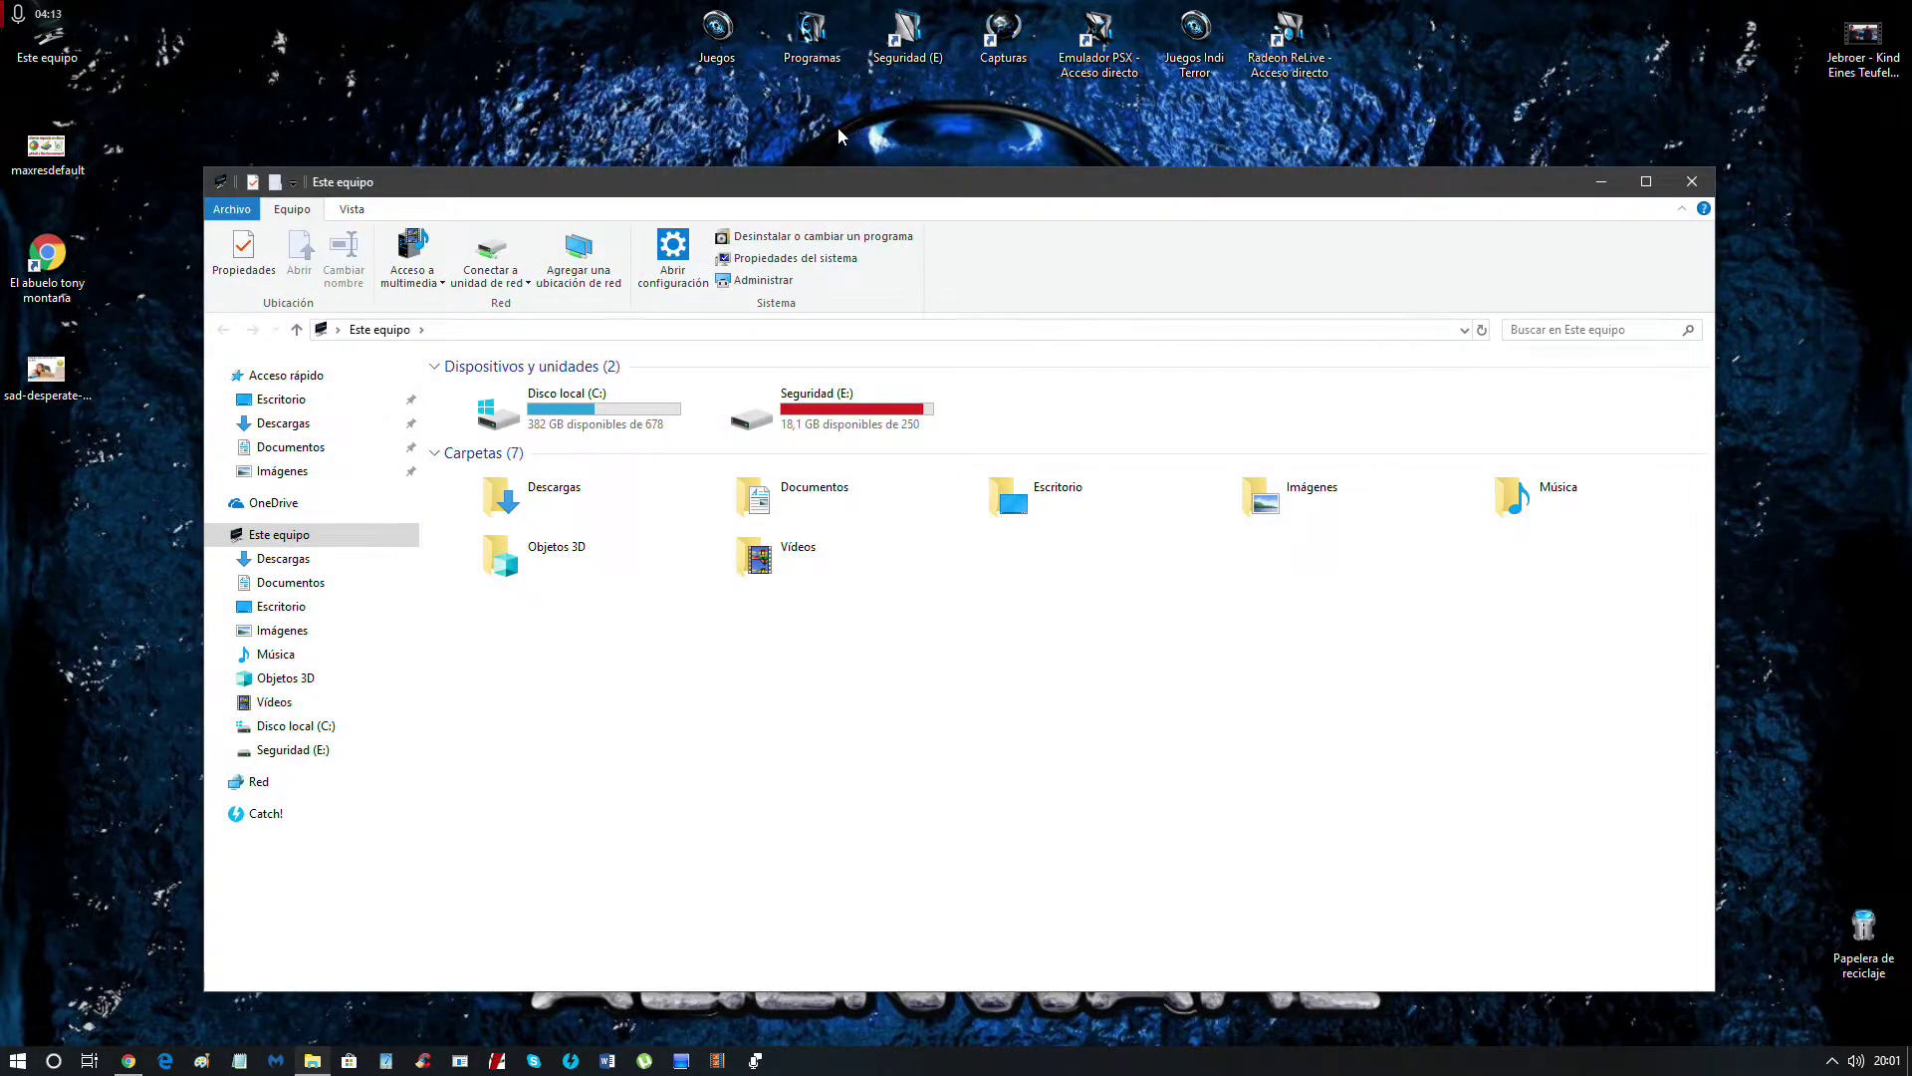
{"action": "double_click", "coordinate": [528, 488]}
{"action": "key", "text": "alt+Left"}
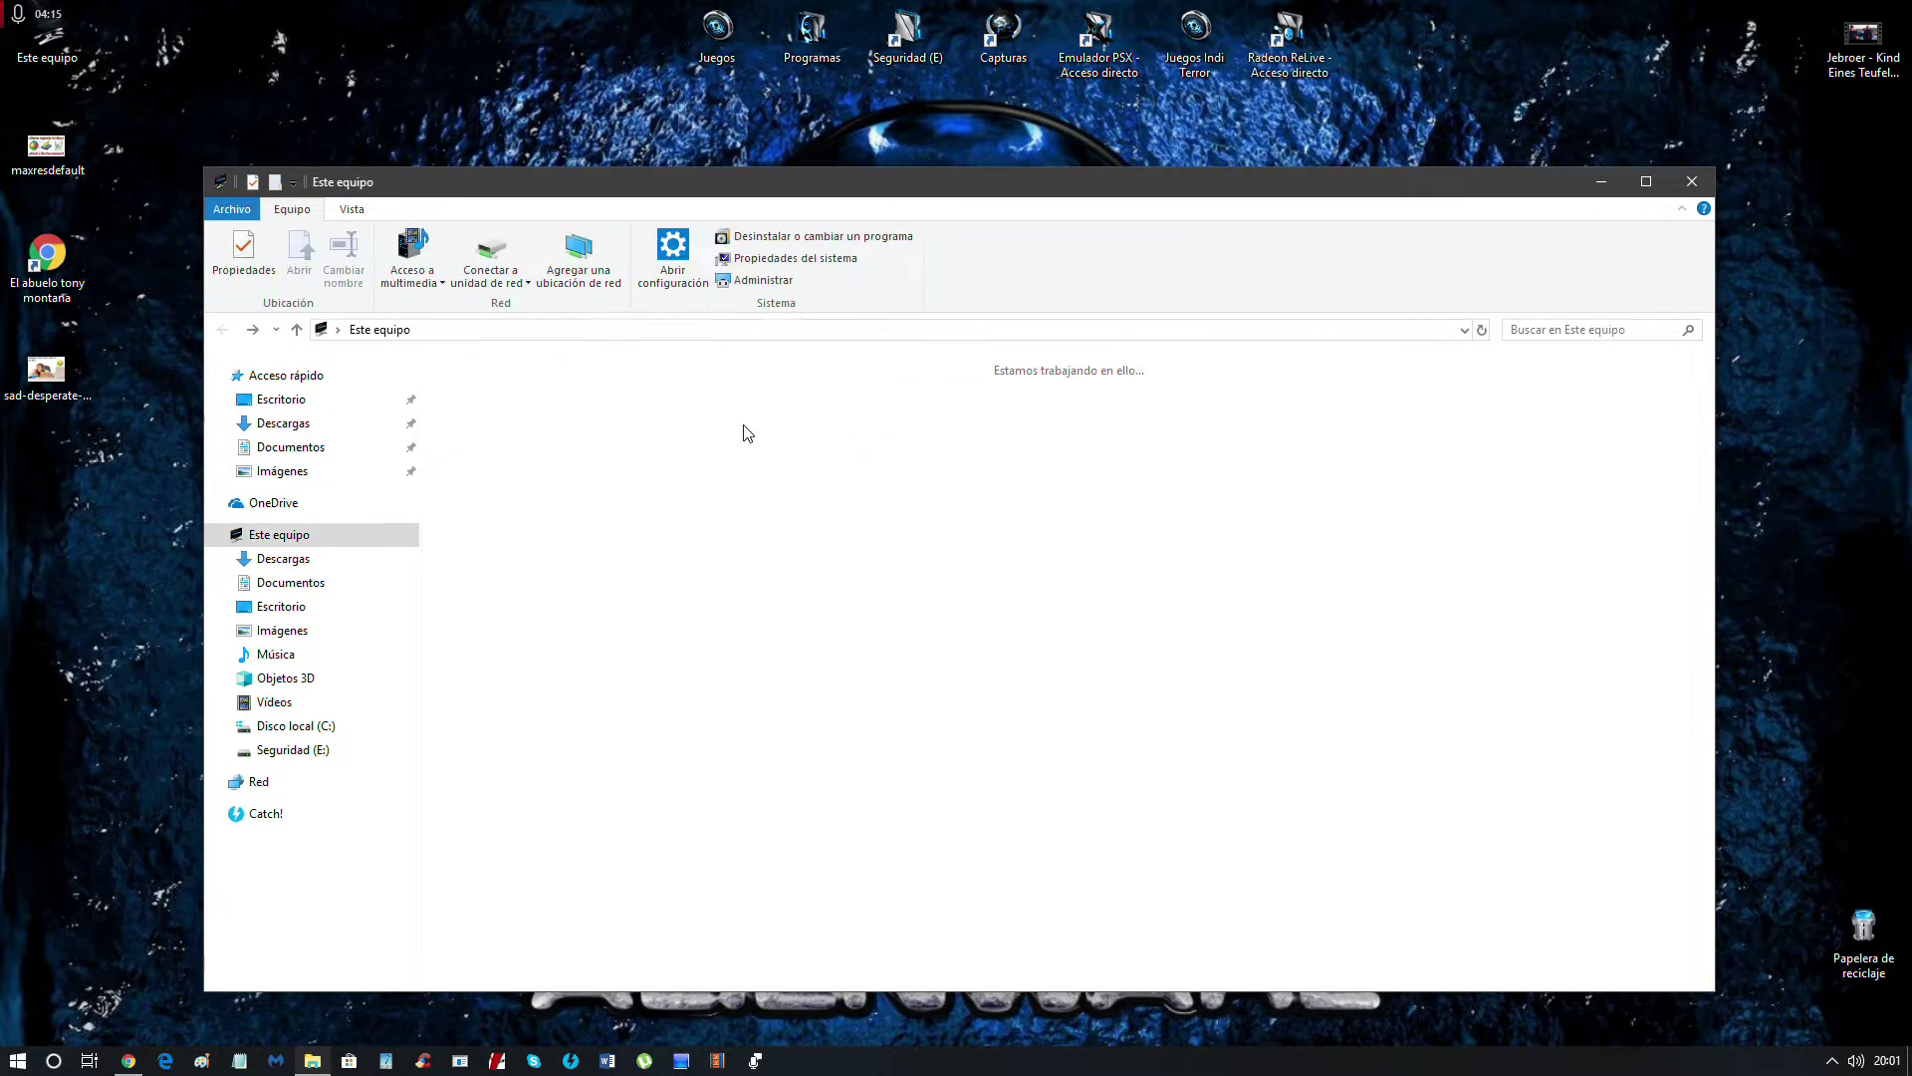
{"action": "double_click", "coordinate": [797, 493]}
{"action": "key", "text": "alt+Left"}
{"action": "double_click", "coordinate": [769, 557]}
{"action": "key", "text": "alt+Left"}
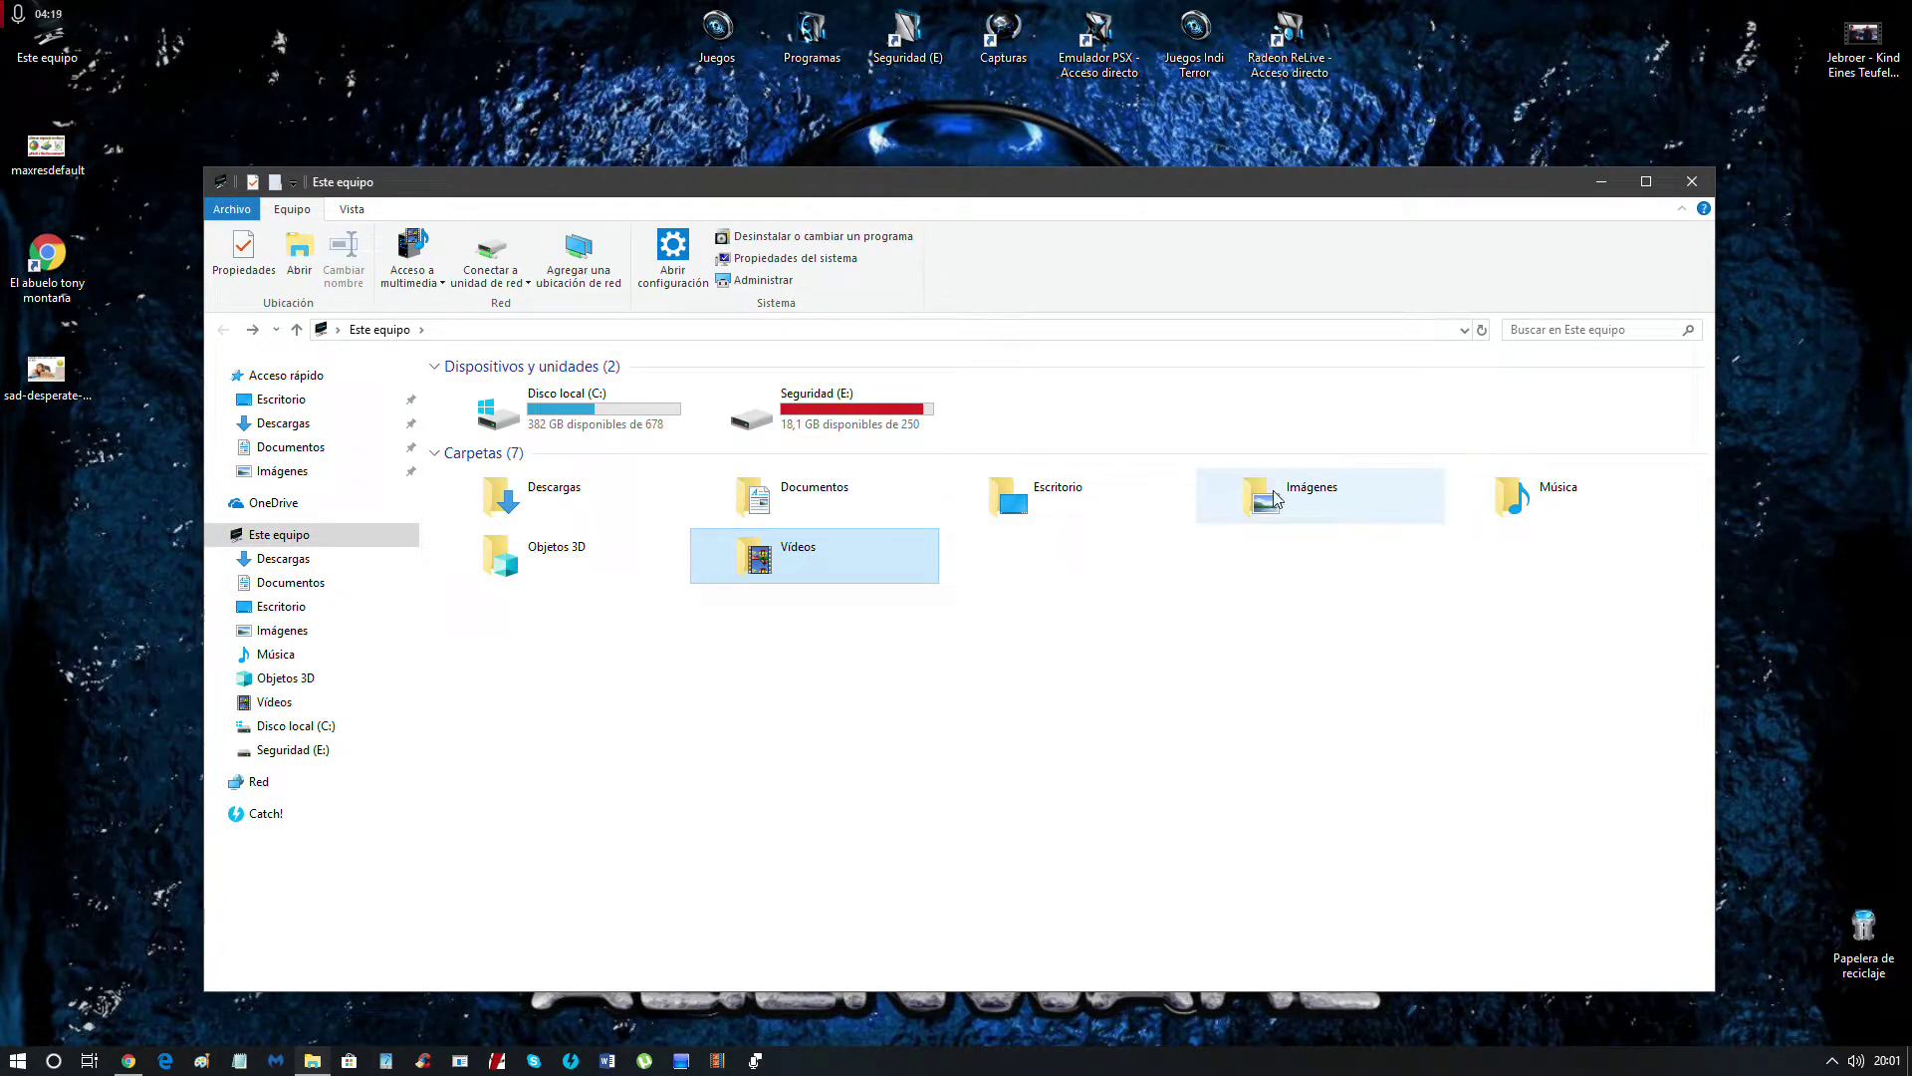
{"action": "double_click", "coordinate": [1276, 498]}
{"action": "key", "text": "alt+Left"}
{"action": "double_click", "coordinate": [1559, 488]}
{"action": "key", "text": "alt+Left"}
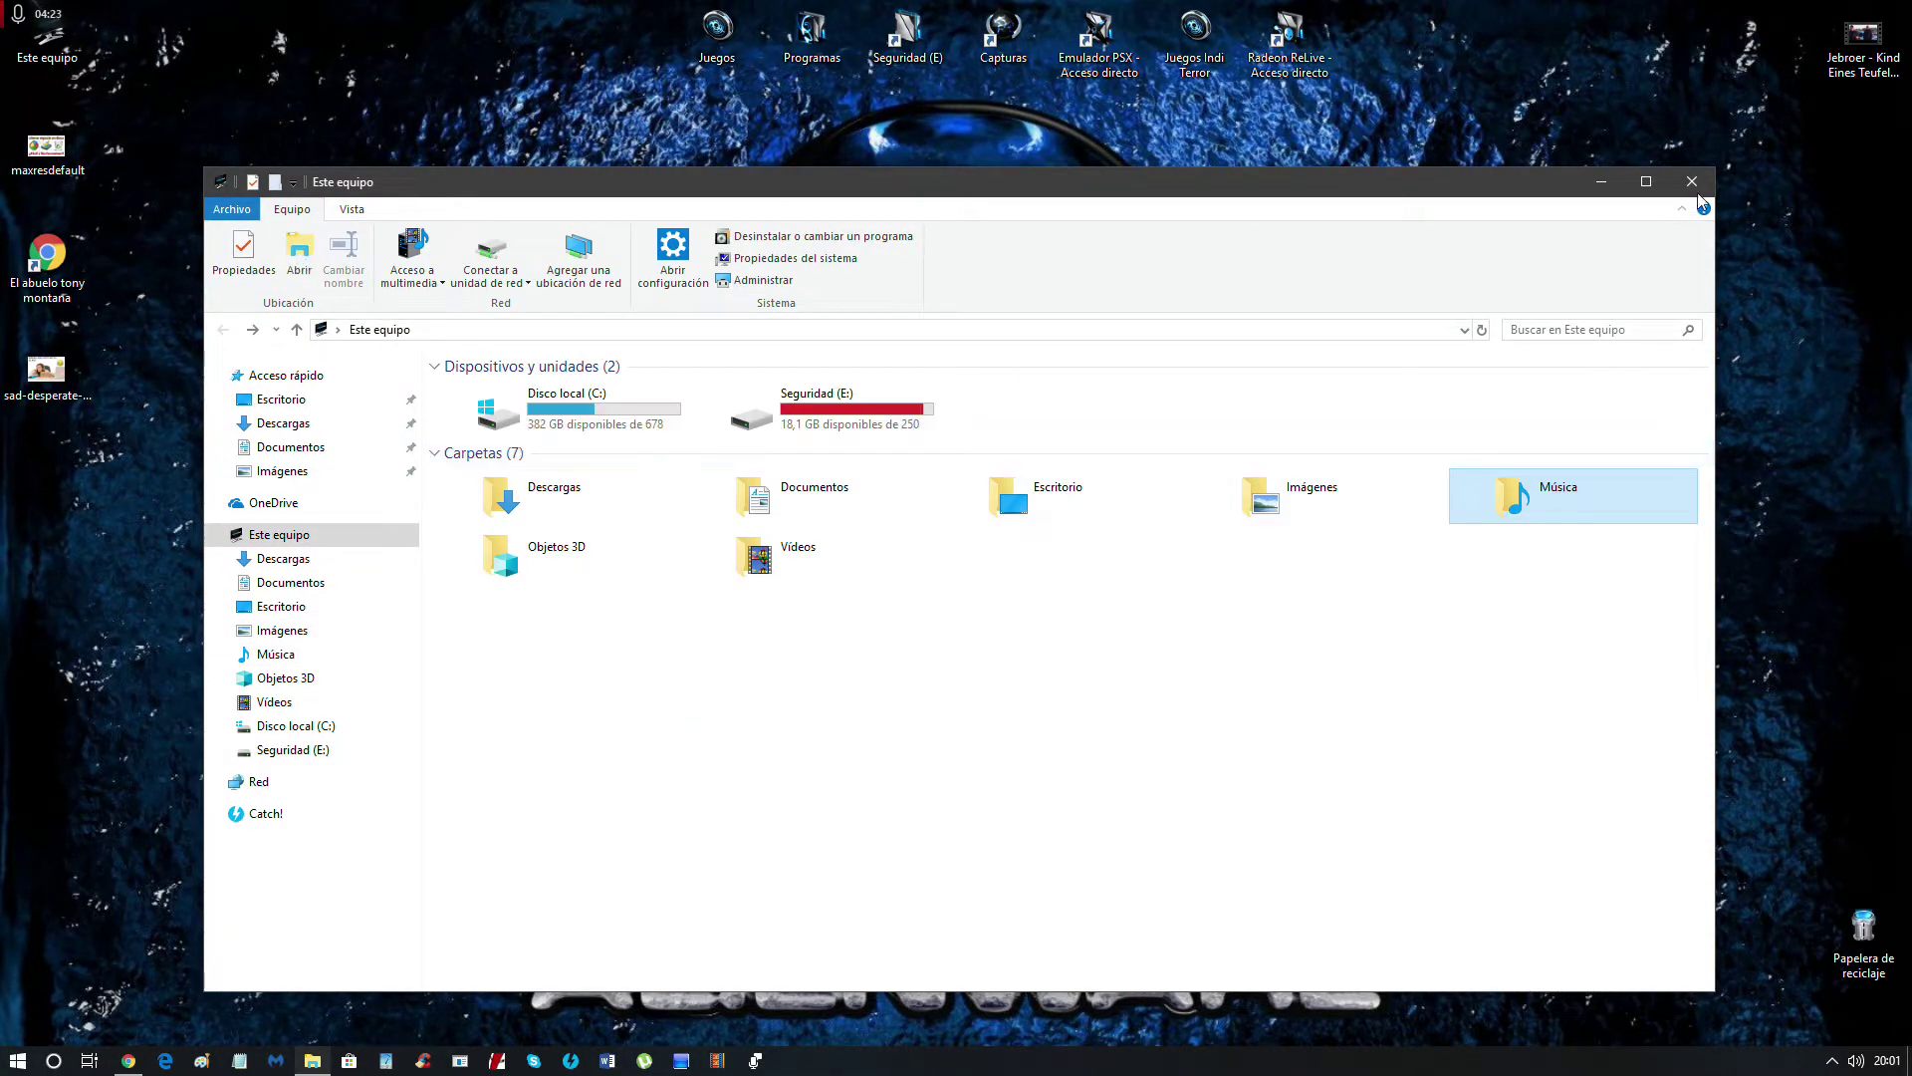
{"action": "left_click", "coordinate": [1693, 183]}
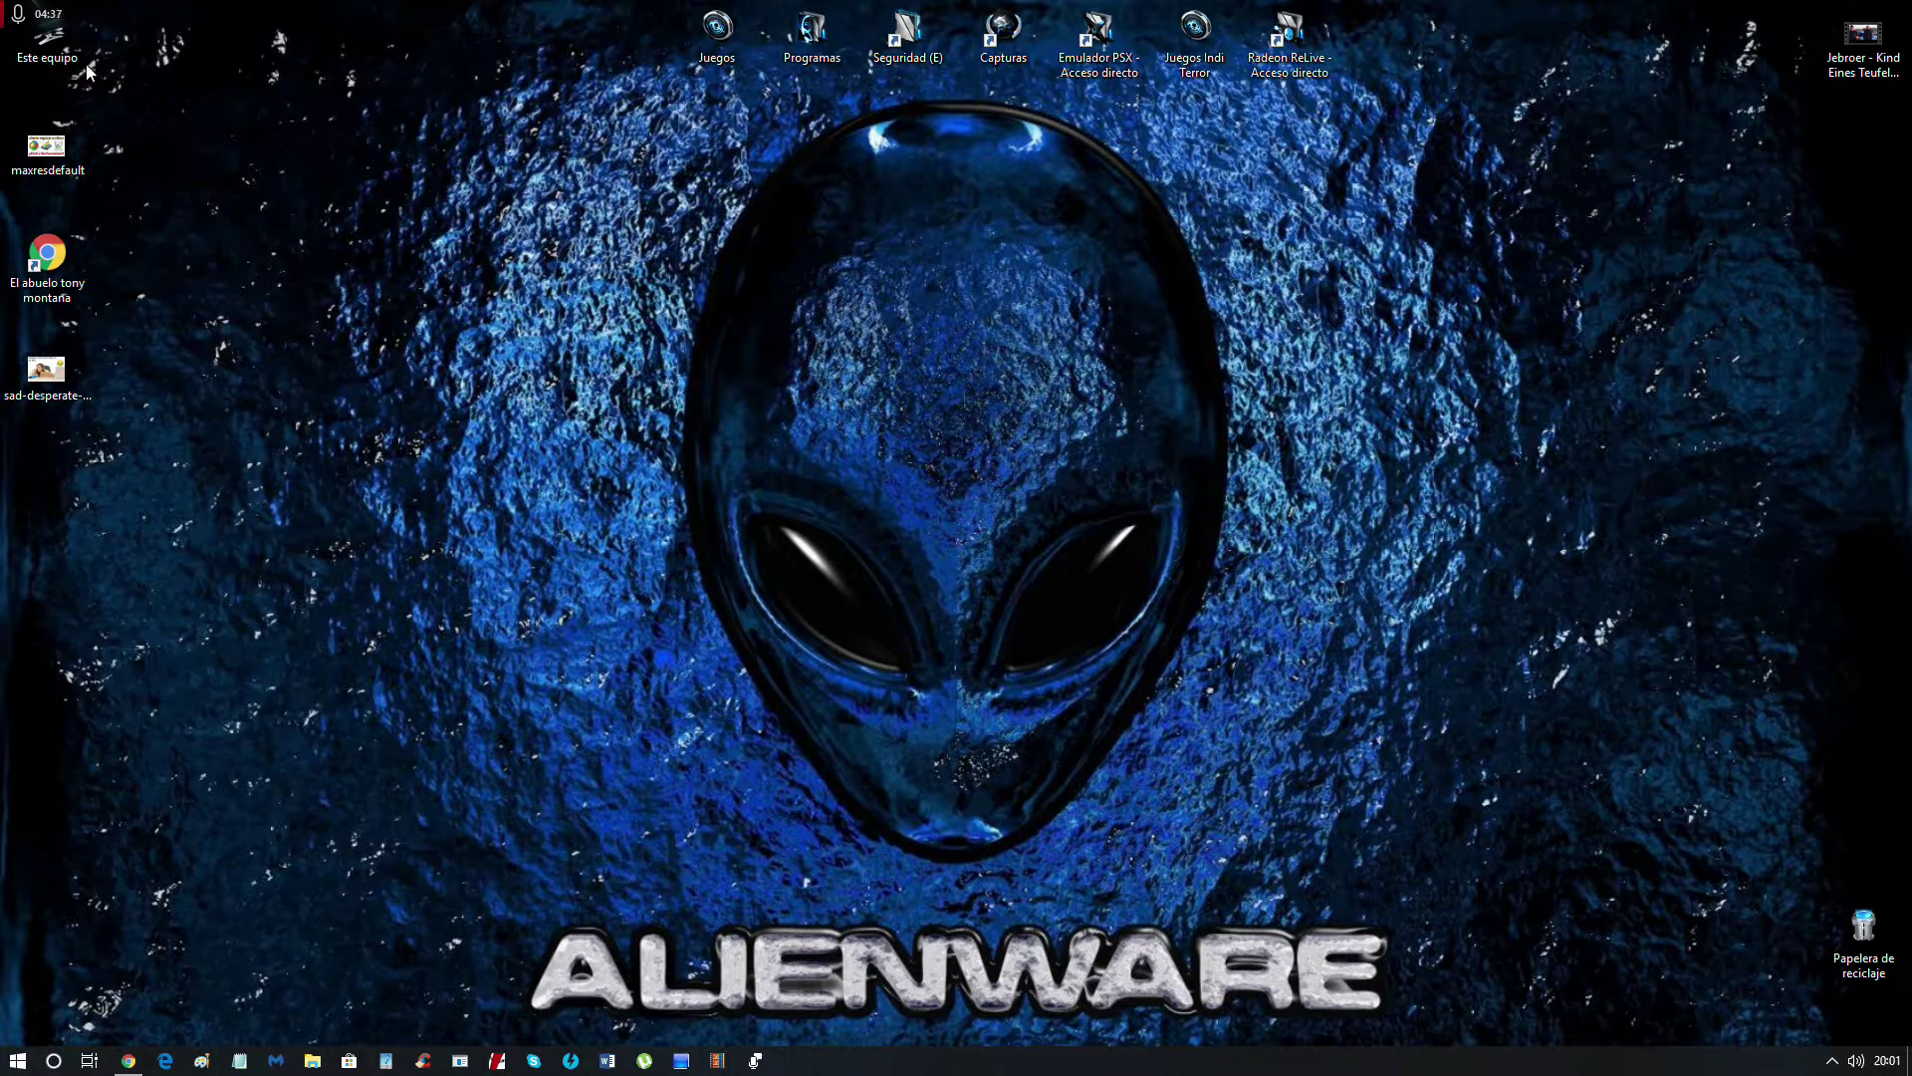
Move the Este equipo icon to the neighbouring desktop column and open its properties.
{"action": "left_click_drag", "start_coordinate": [55, 45], "coordinate": [165, 77]}
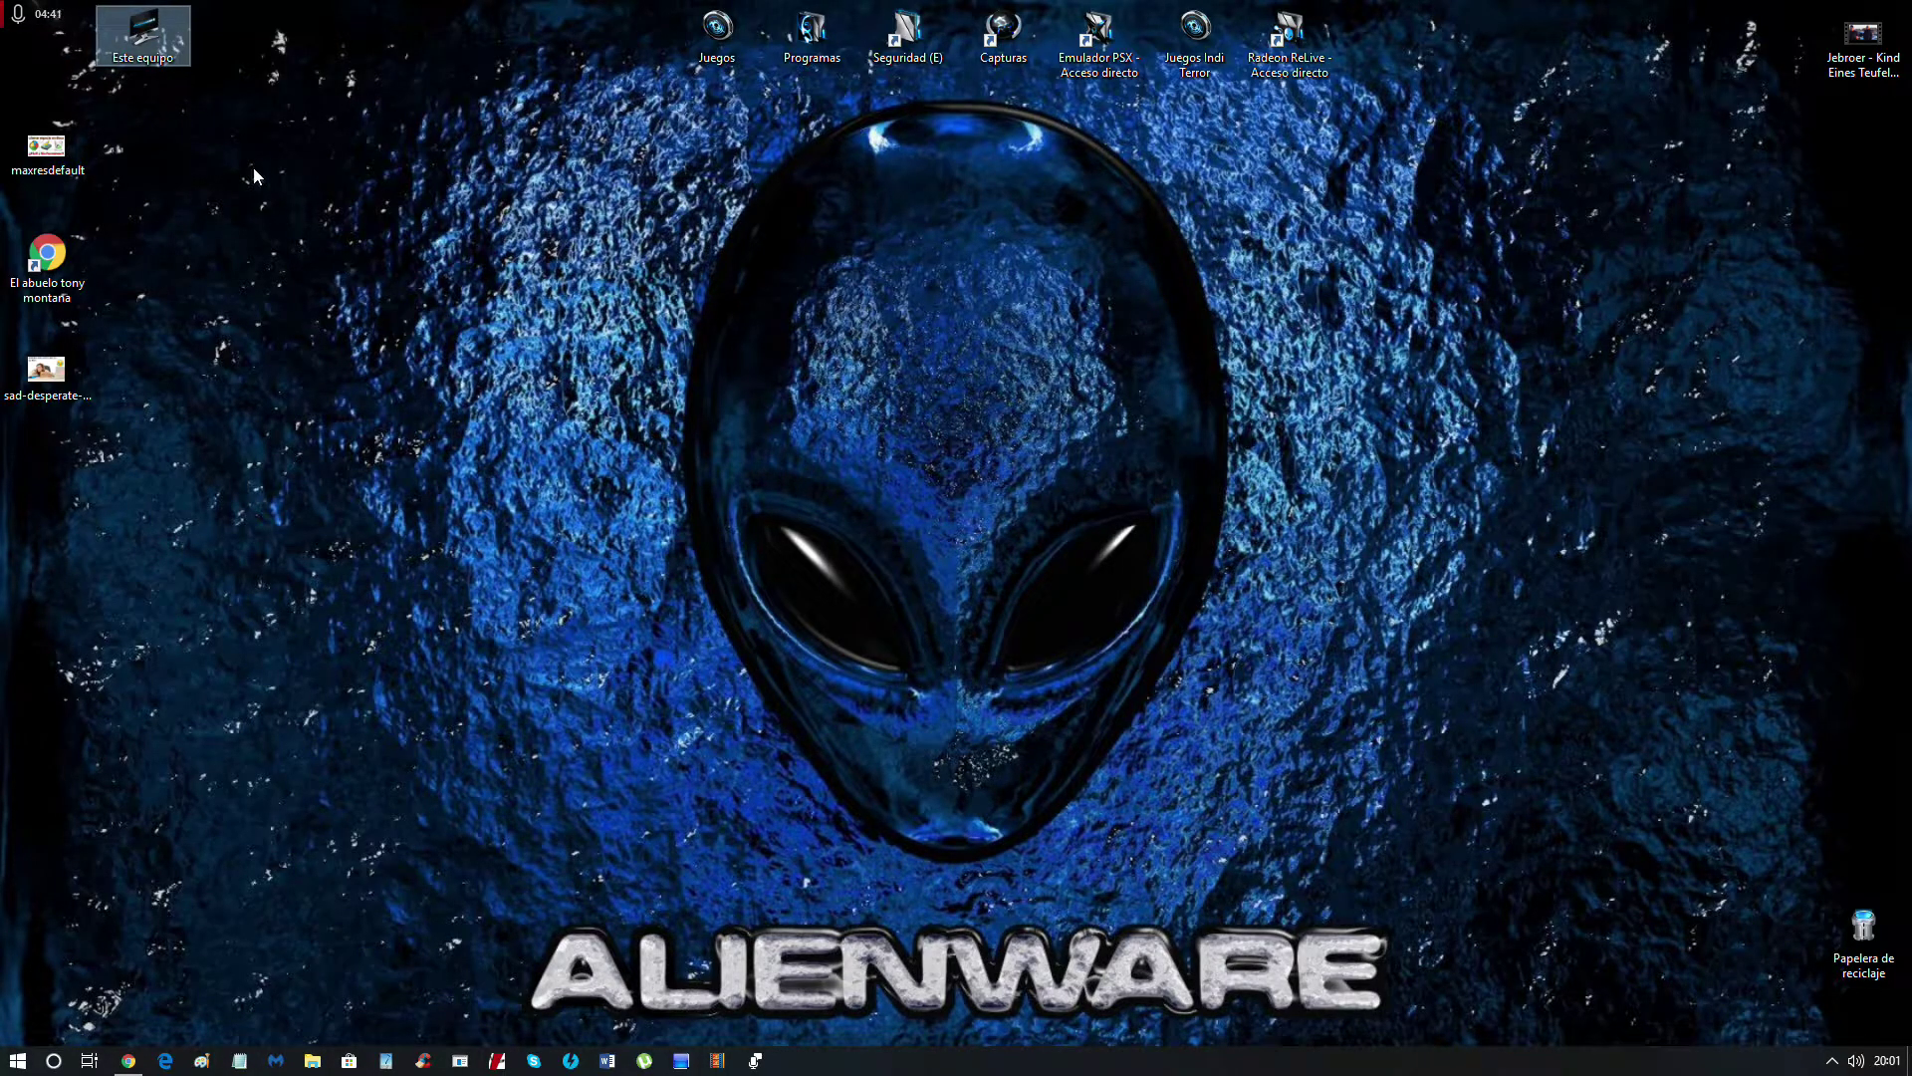
{"action": "right_click", "coordinate": [152, 50]}
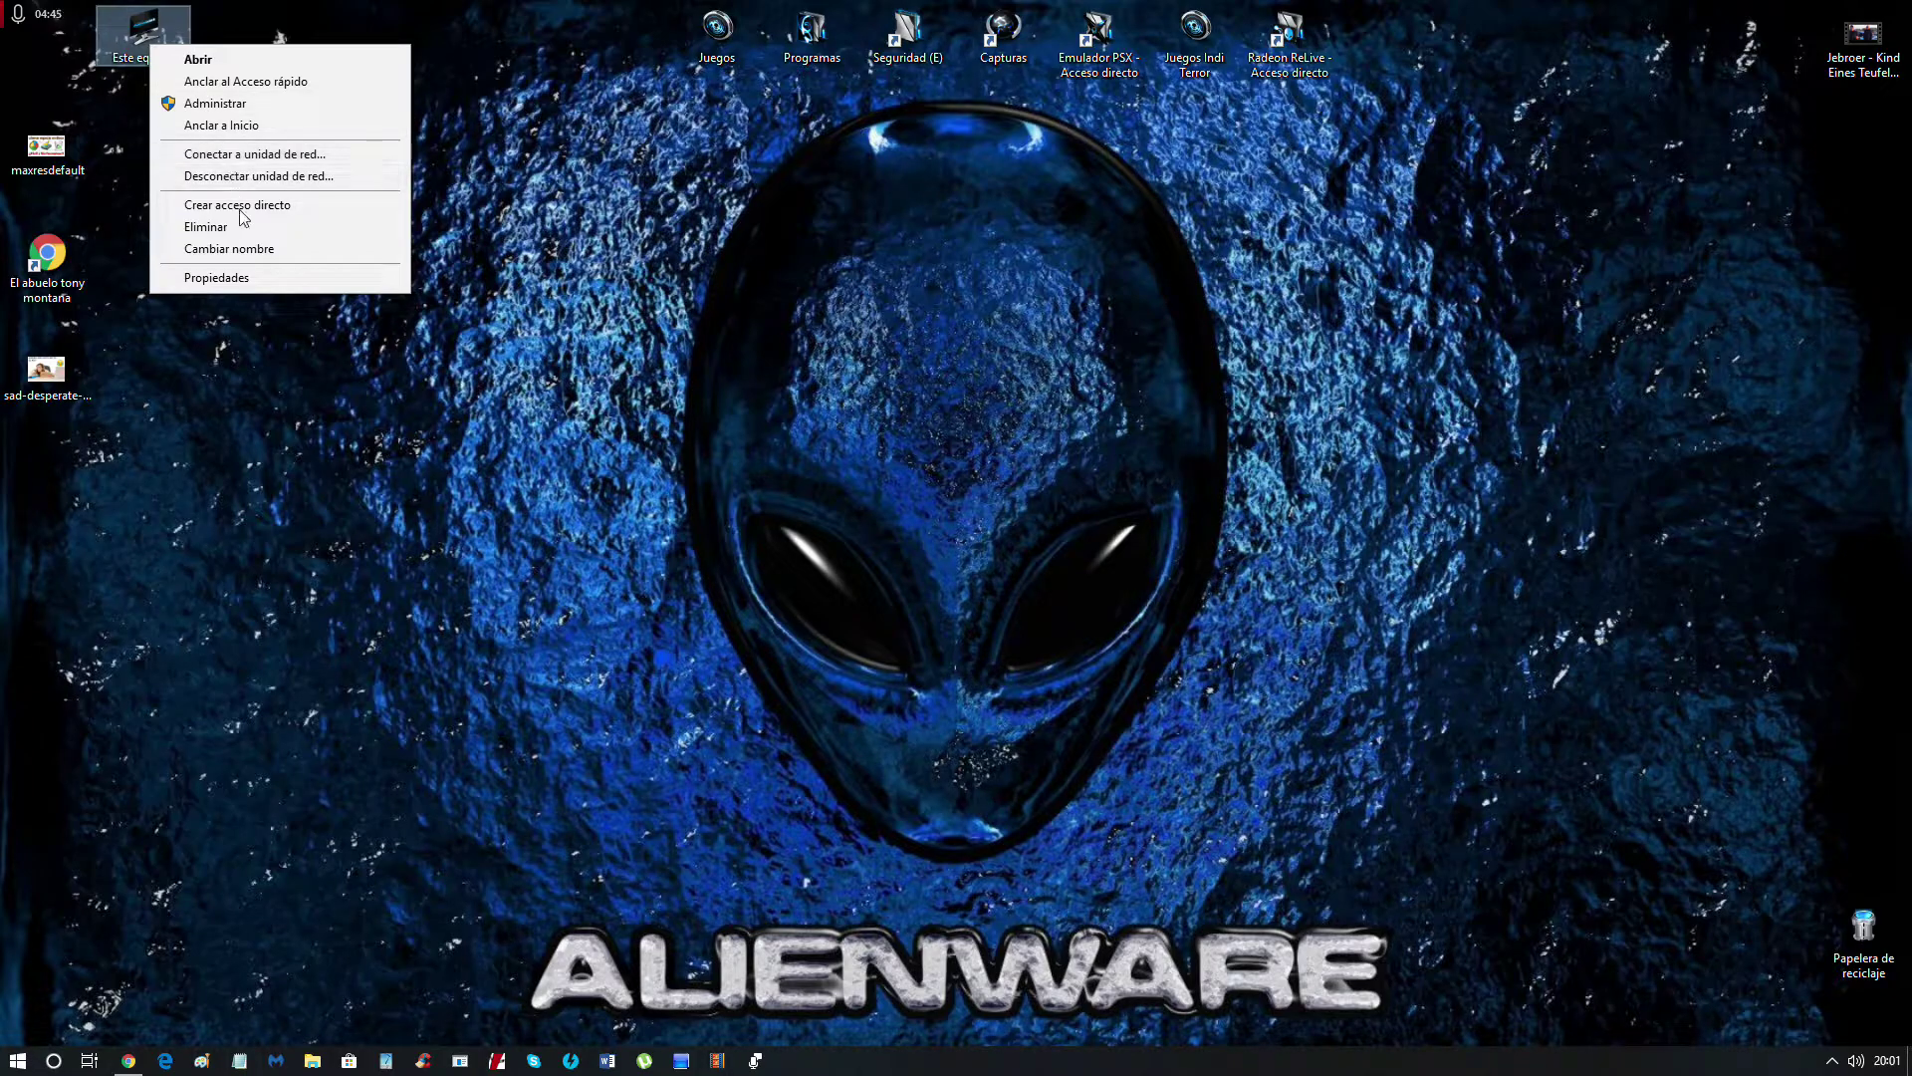
{"action": "left_click", "coordinate": [133, 47]}
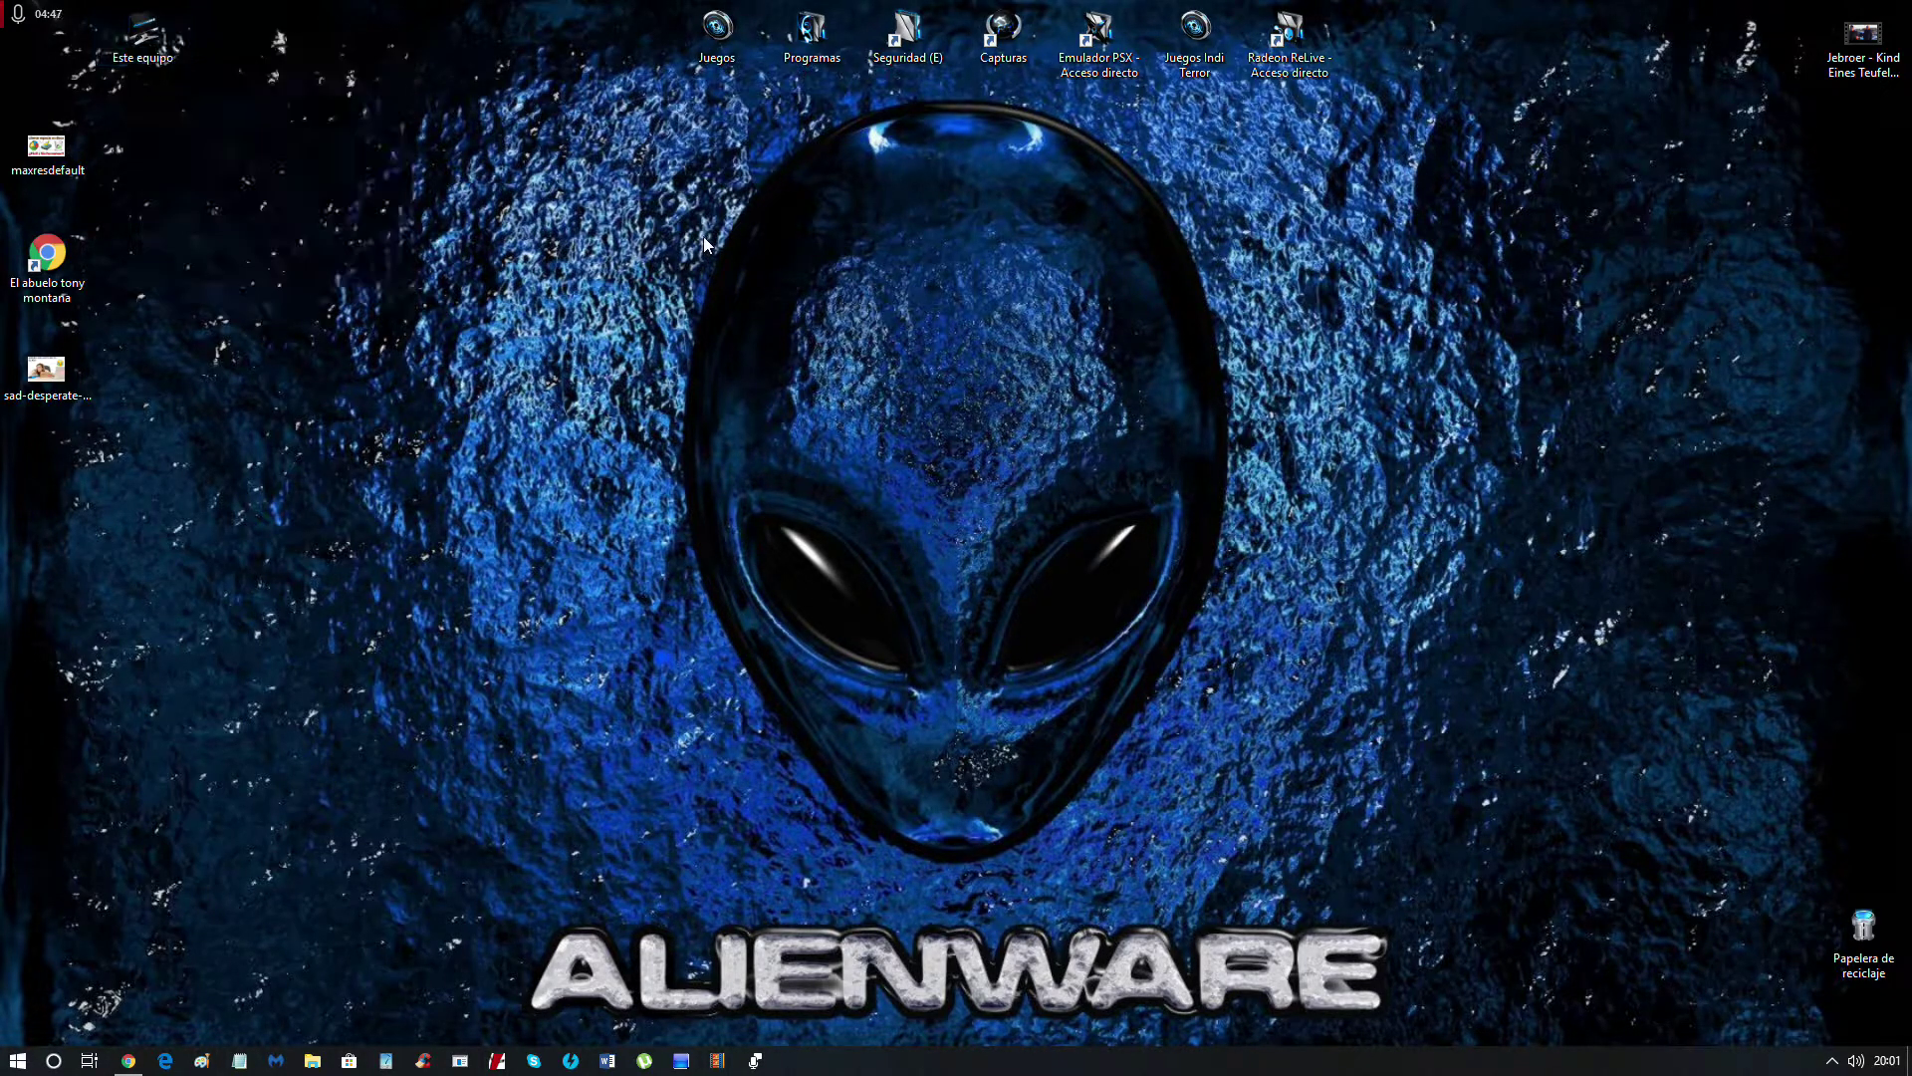
{"action": "right_click", "coordinate": [132, 47]}
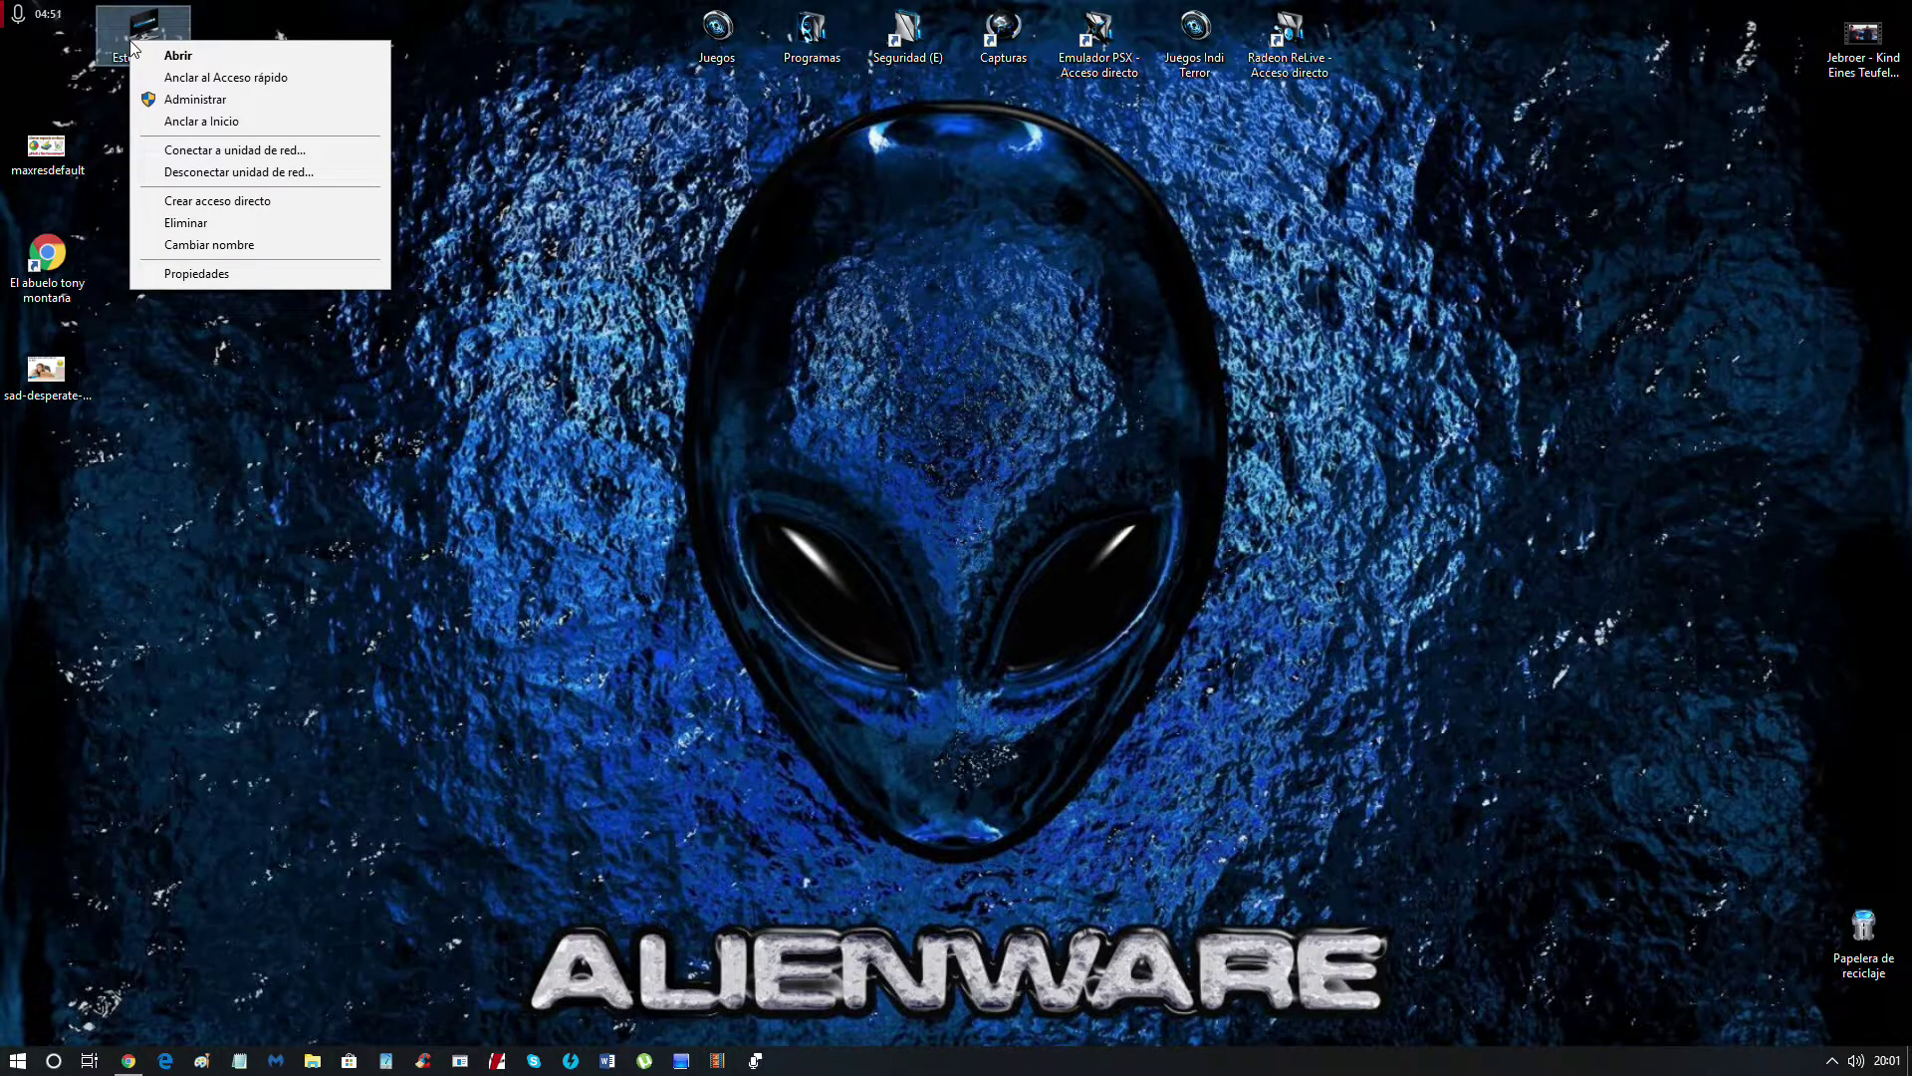
{"action": "left_click", "coordinate": [247, 269]}
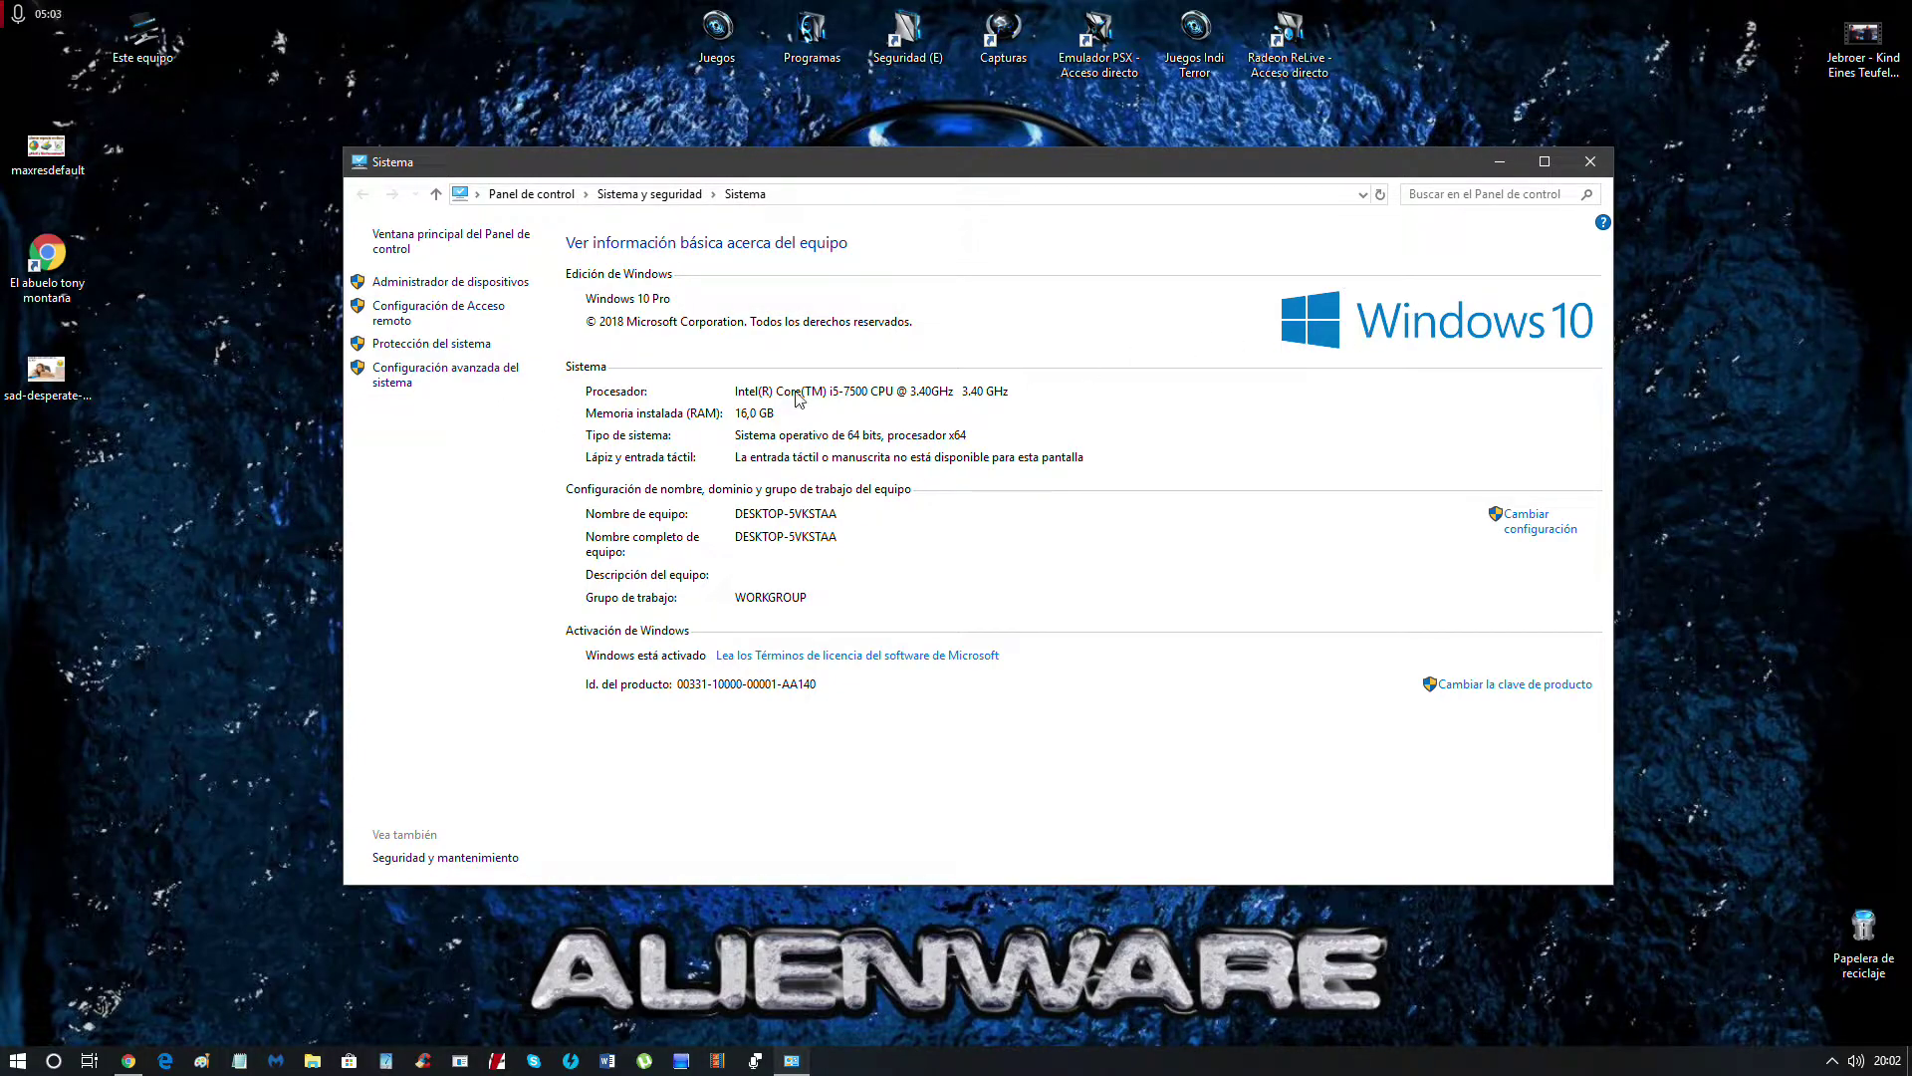
Open the performance options from the advanced system settings.
{"action": "left_click", "coordinate": [438, 382]}
{"action": "left_click_drag", "start_coordinate": [427, 189], "coordinate": [471, 201]}
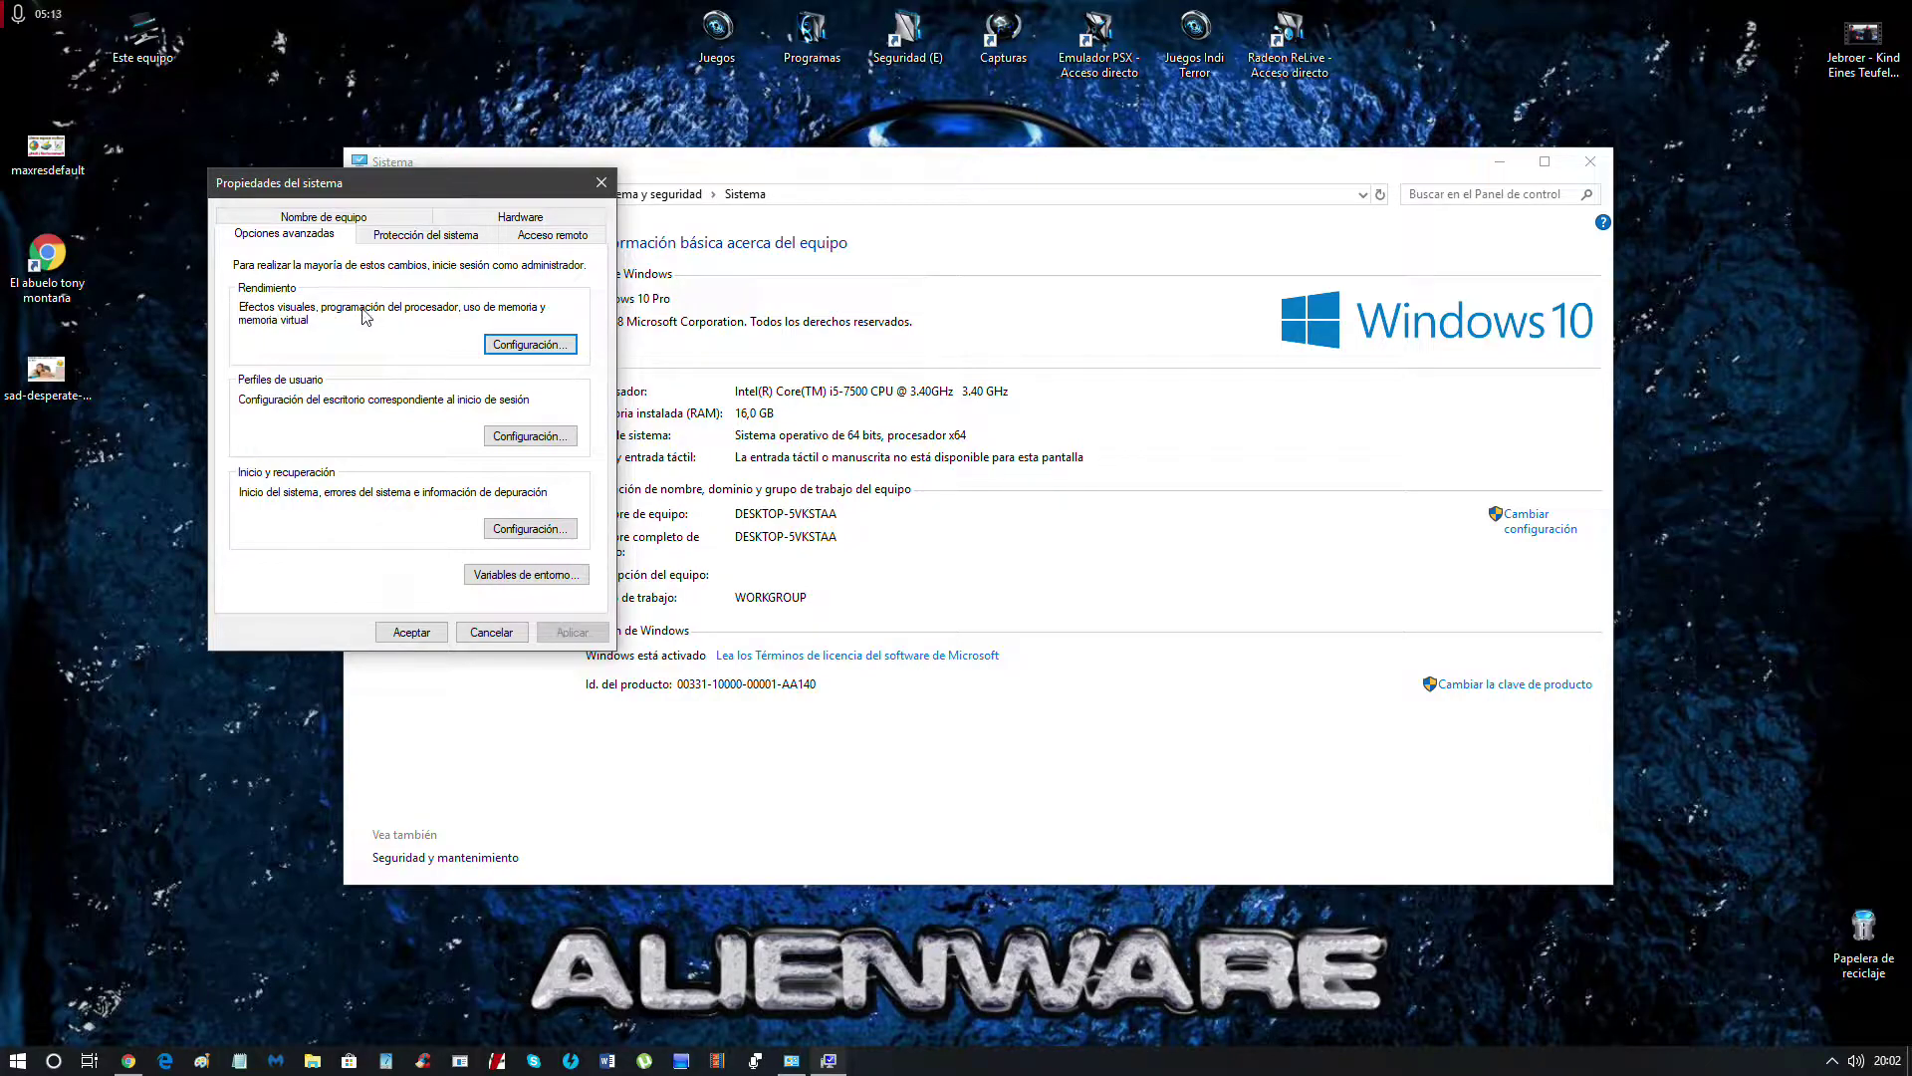
{"action": "left_click", "coordinate": [528, 348]}
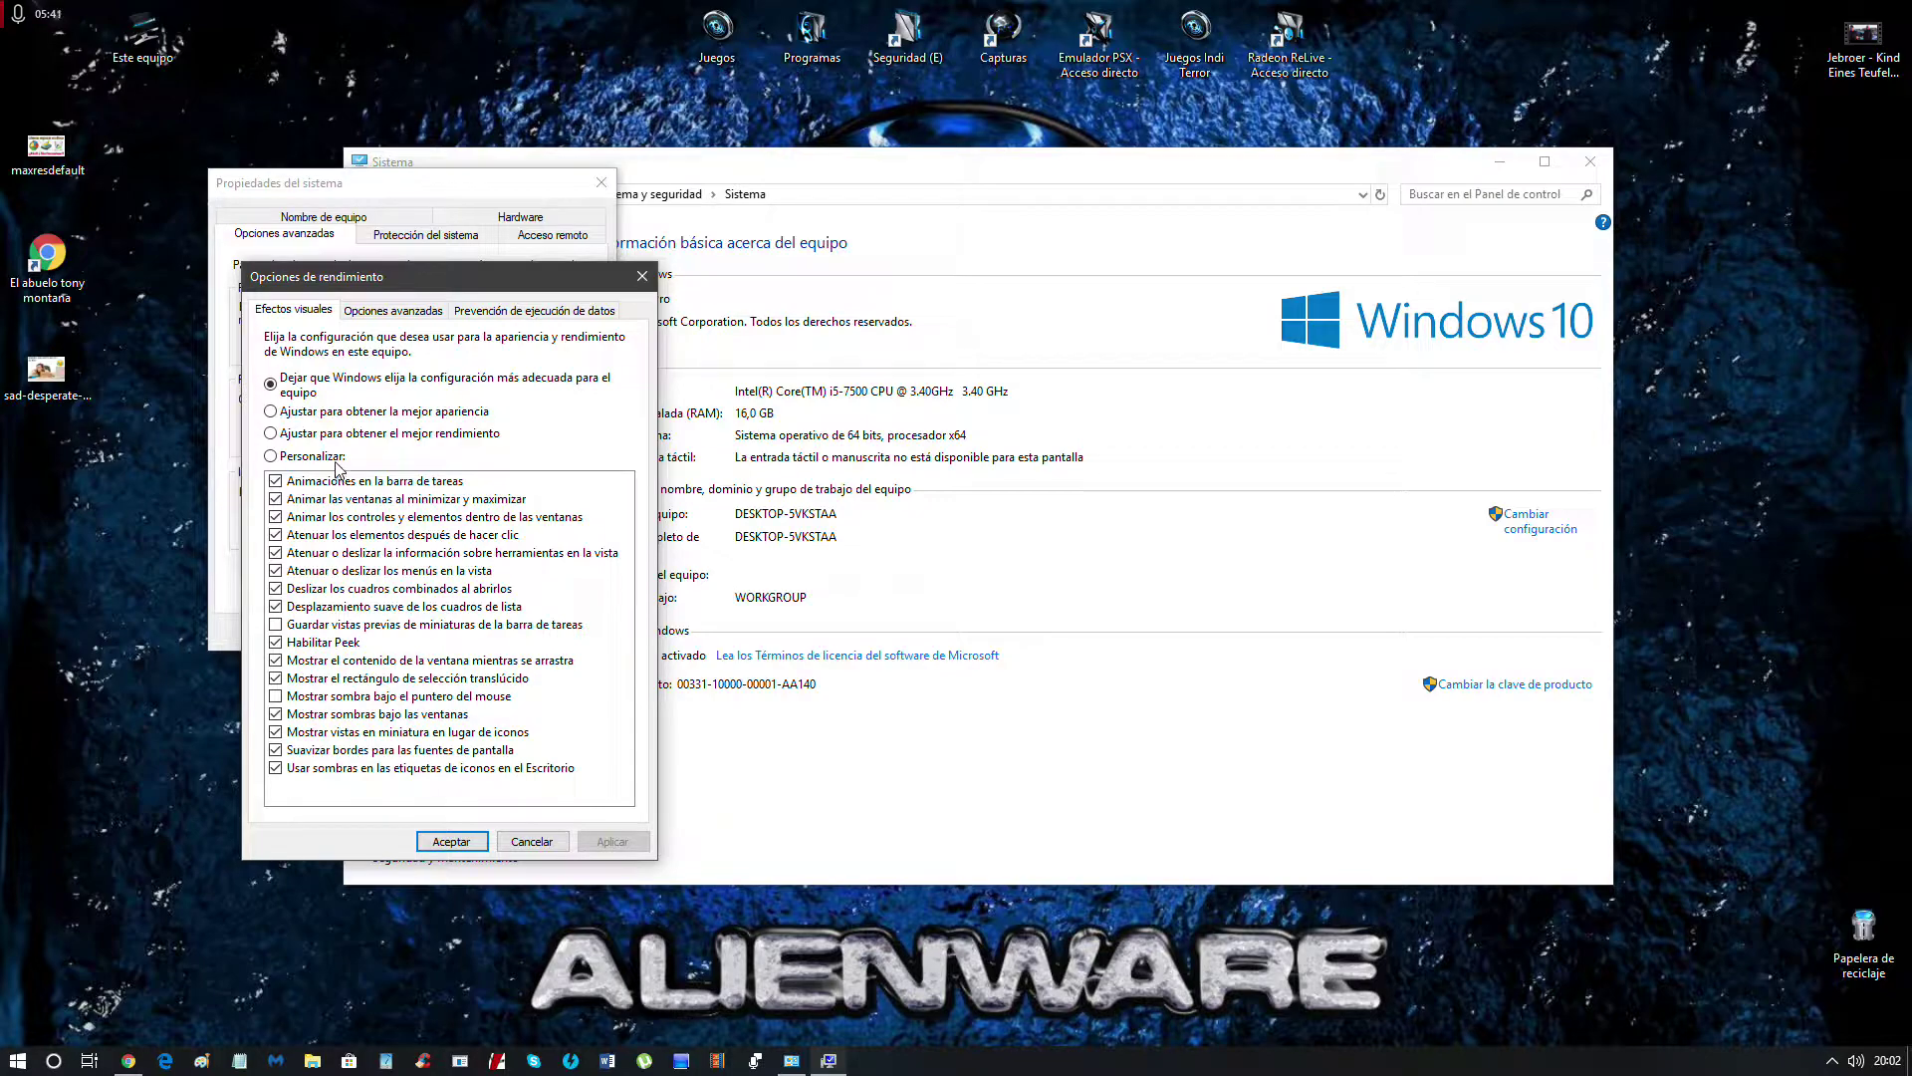
Turn off taskbar animations, minimize/maximize window animations, control and element animations, and fading items after clicking, then apply and close the system windows.
{"action": "left_click", "coordinate": [308, 482]}
{"action": "left_click", "coordinate": [307, 499]}
{"action": "left_click", "coordinate": [307, 517]}
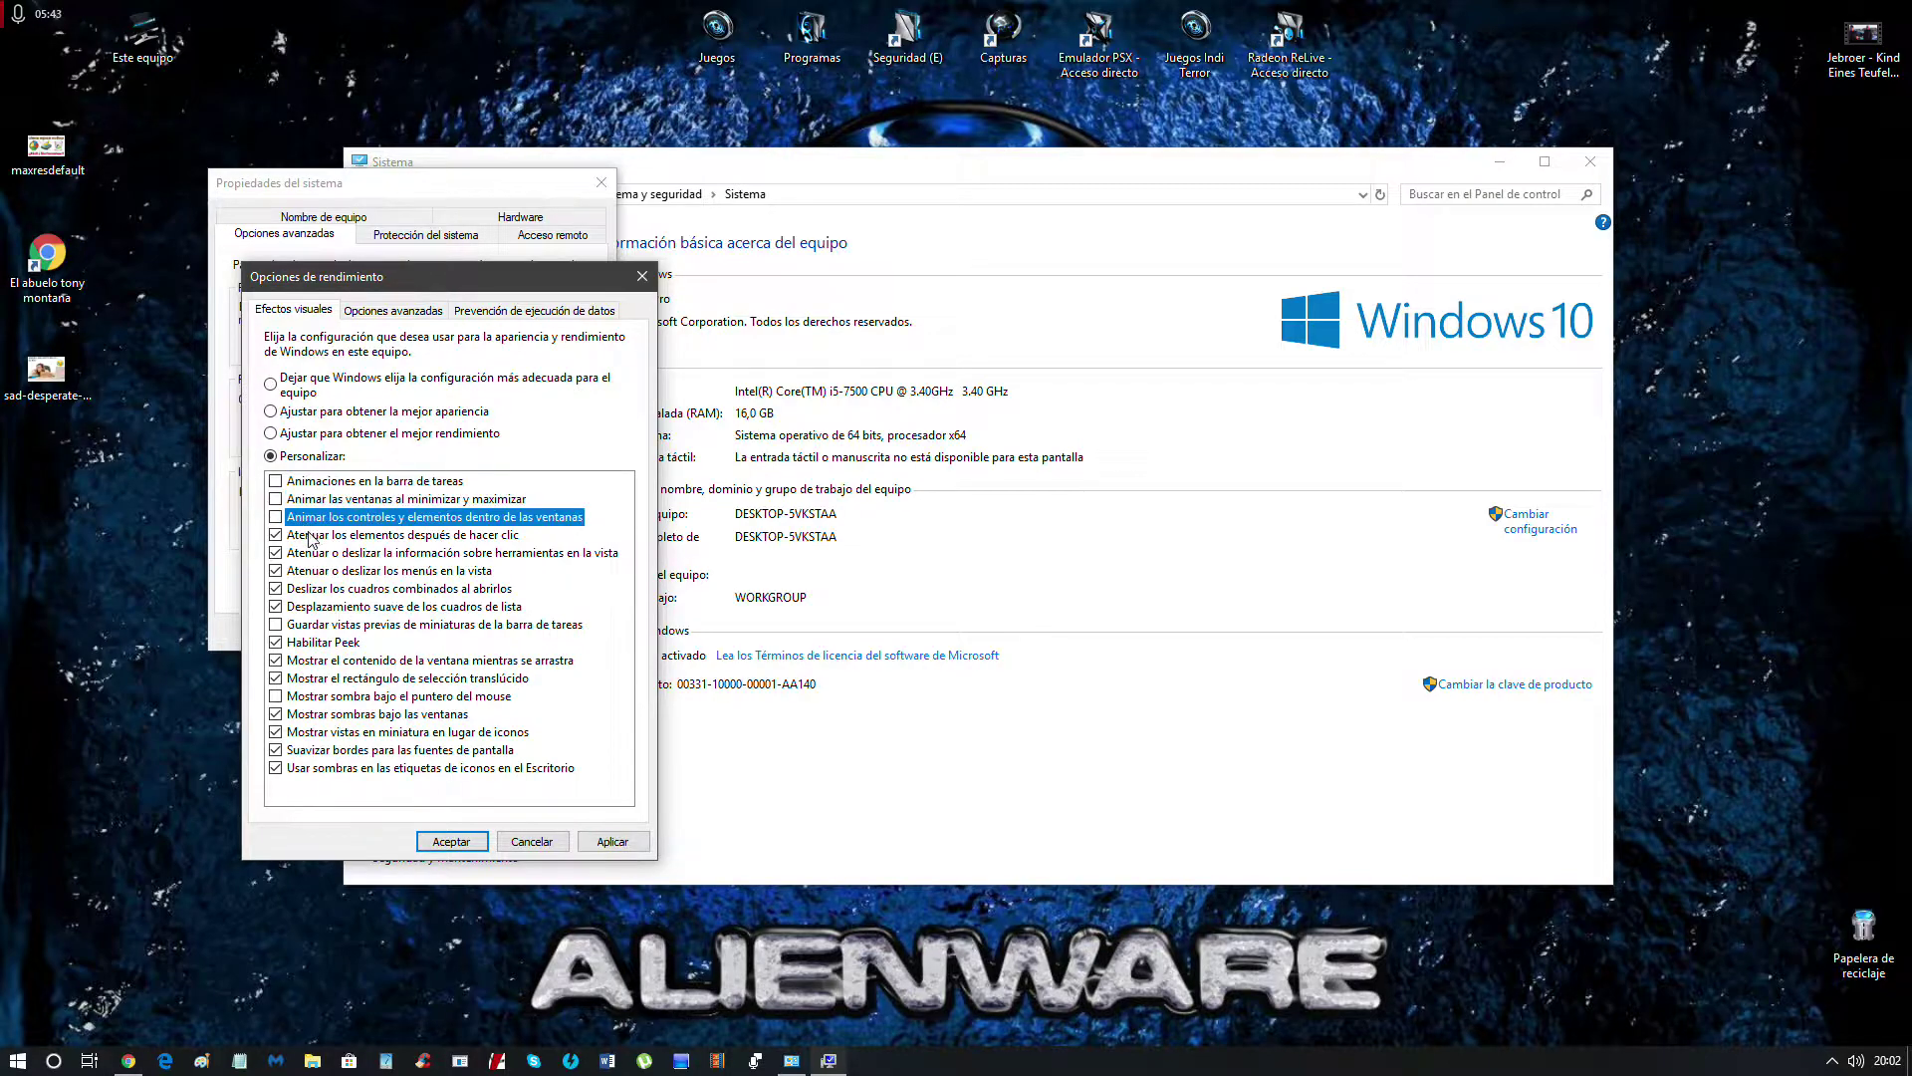
{"action": "left_click", "coordinate": [313, 535]}
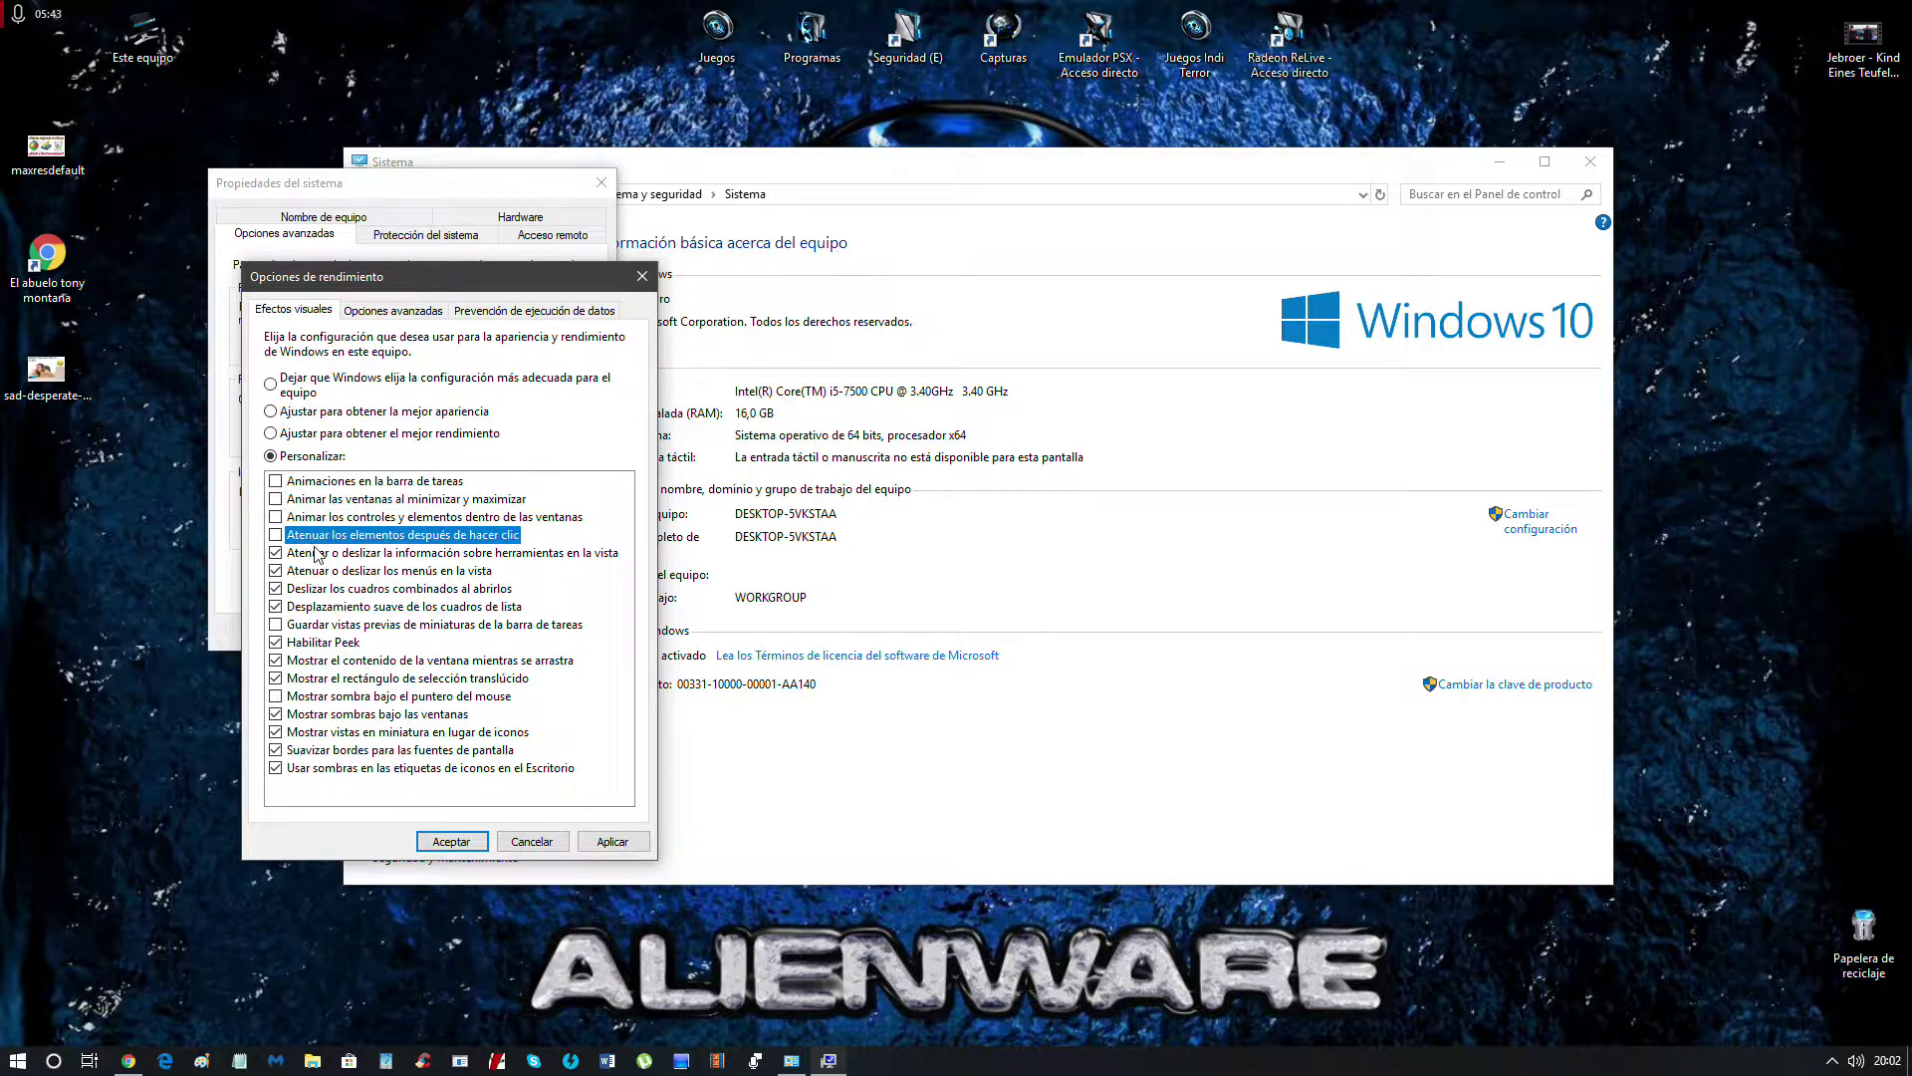
{"action": "left_click", "coordinate": [615, 843]}
{"action": "left_click", "coordinate": [451, 841]}
{"action": "left_click", "coordinate": [411, 633]}
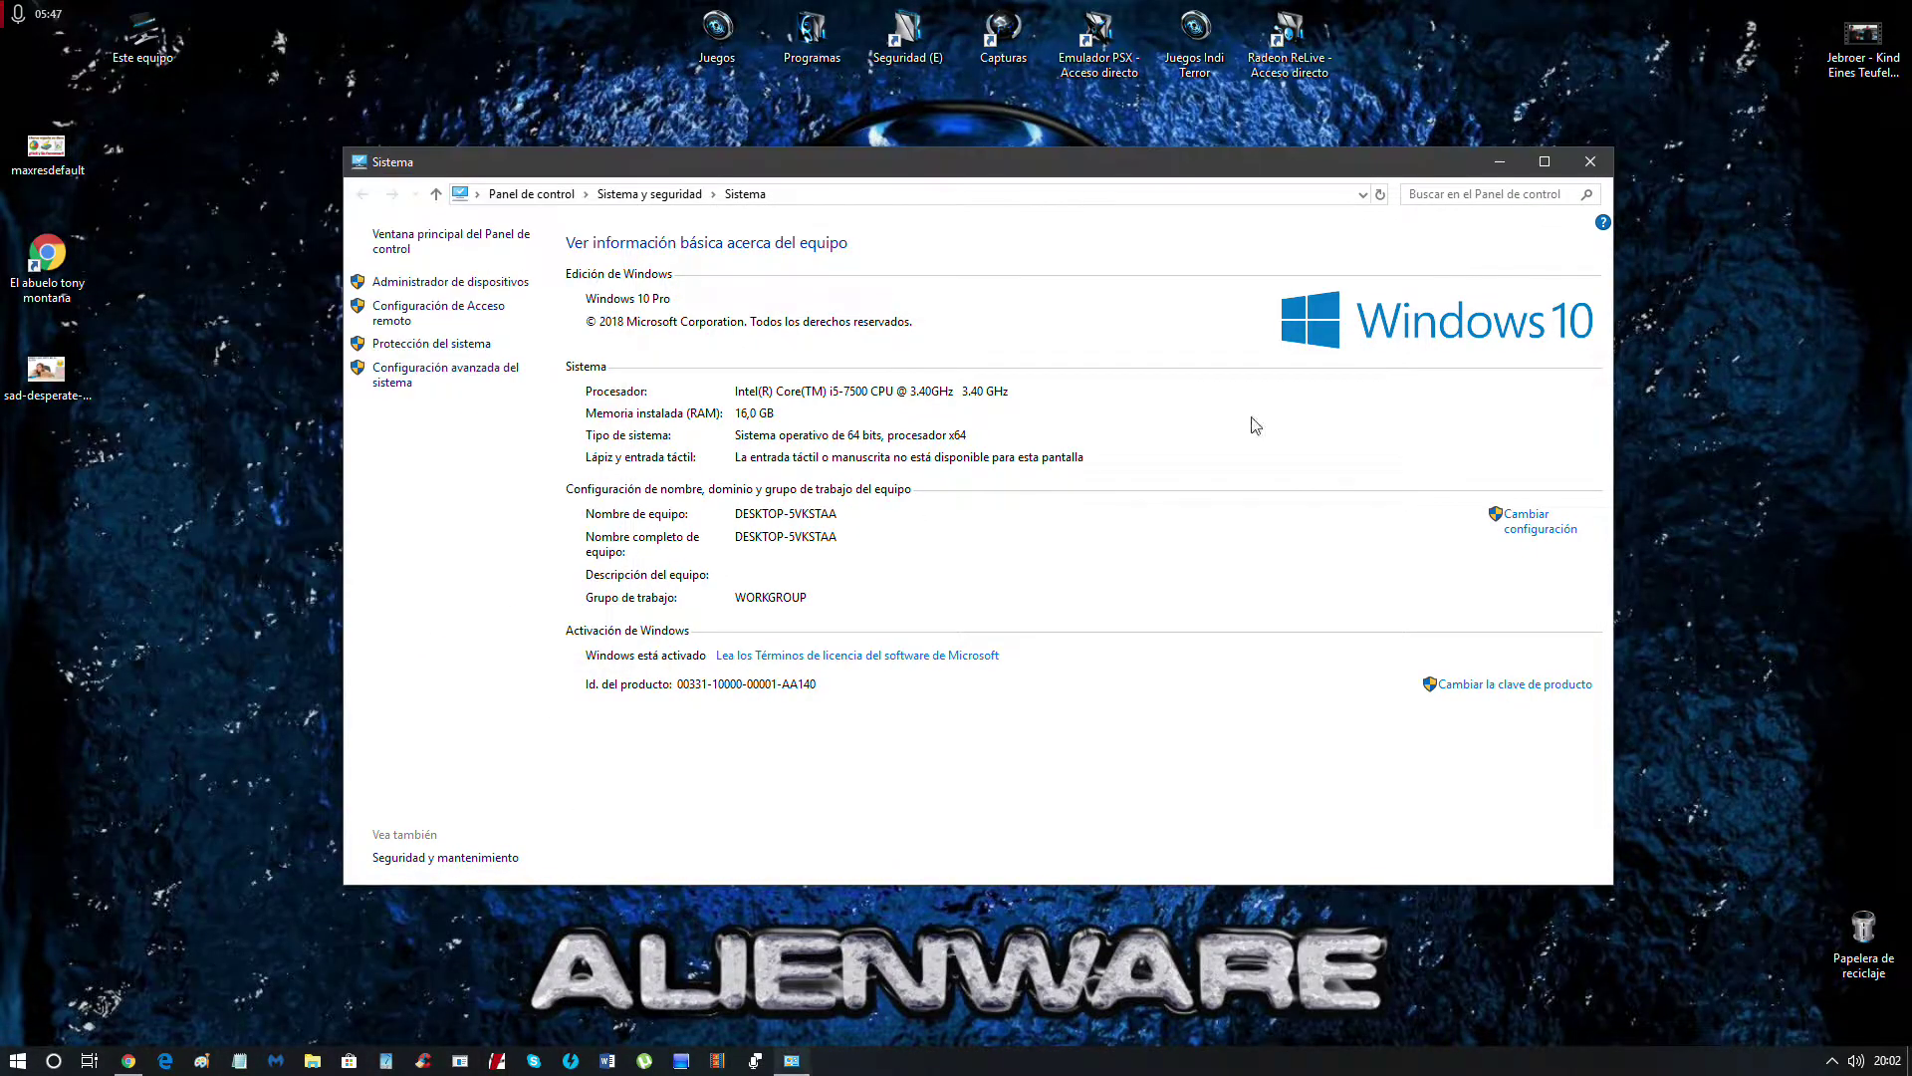
{"action": "left_click", "coordinate": [1591, 161]}
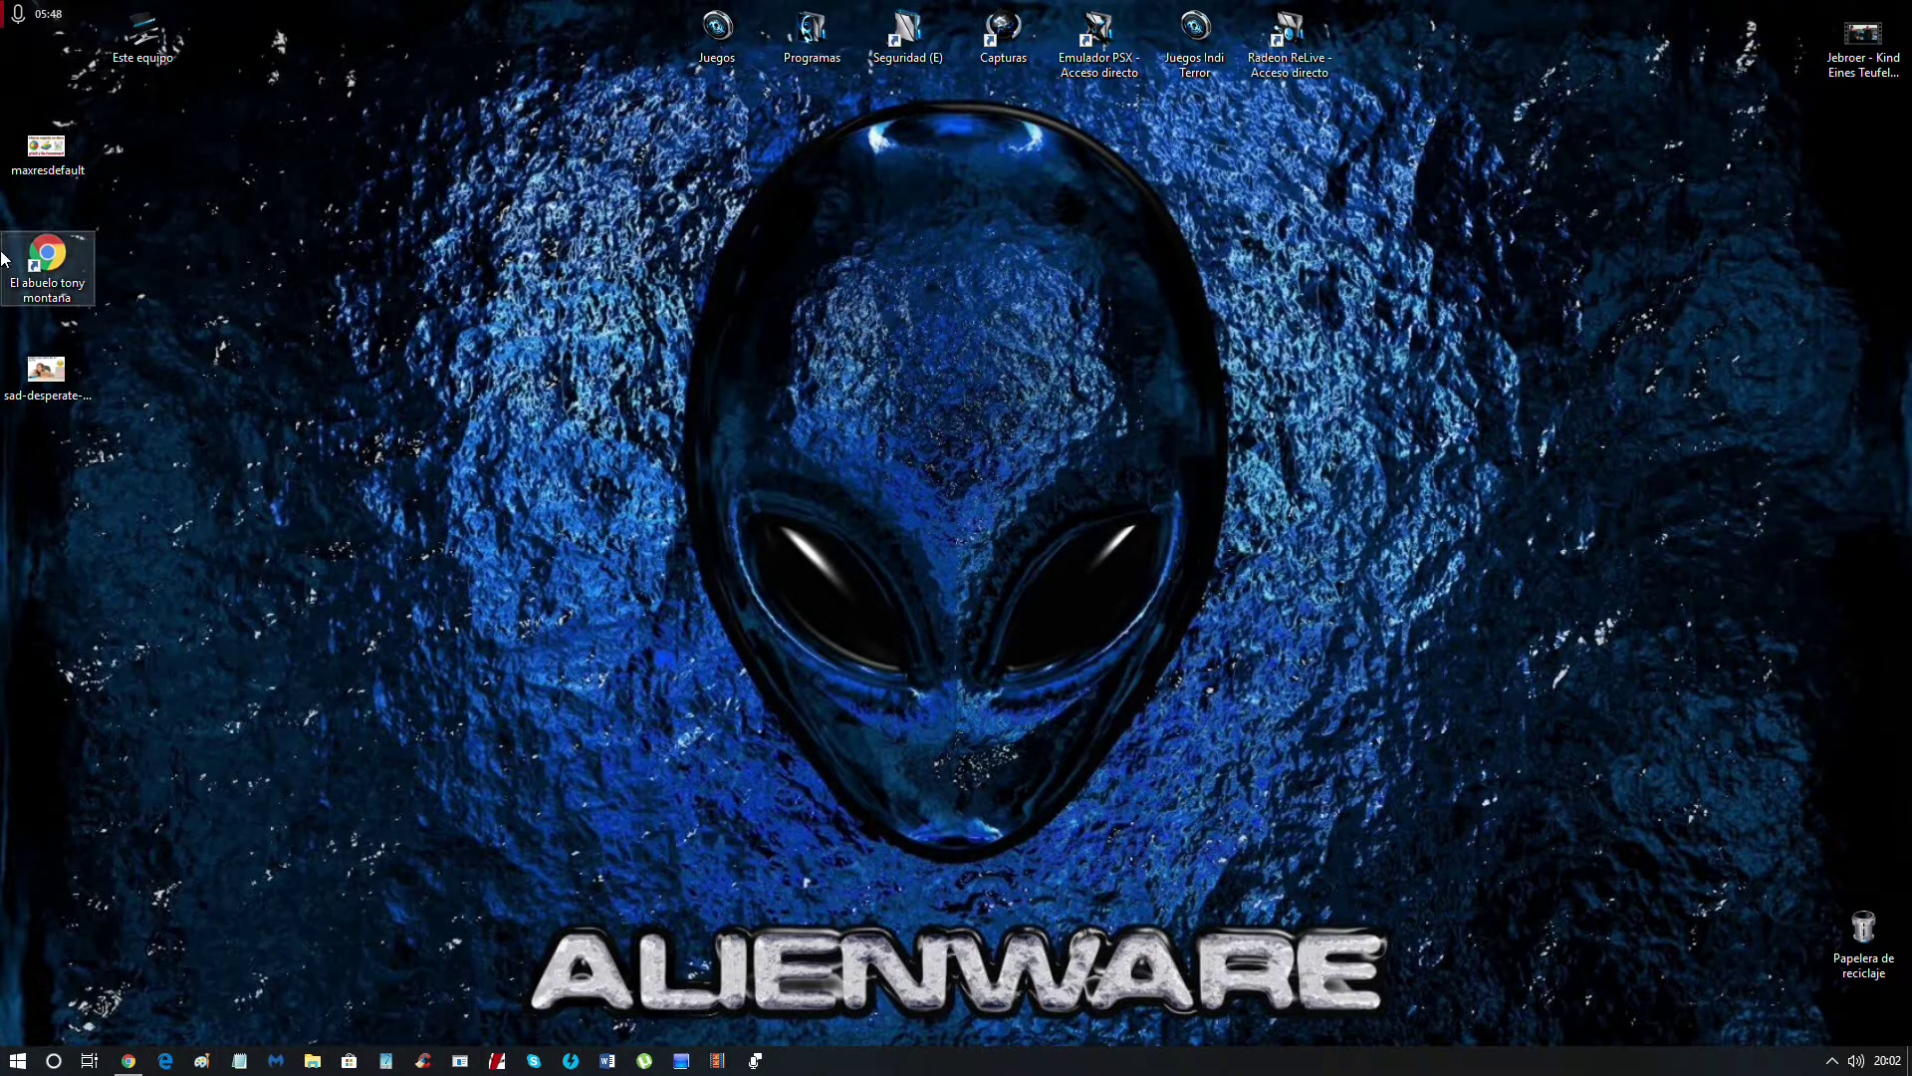
Test maximizing, restoring and minimizing the Este equipo window without animations, and close it.
{"action": "double_click", "coordinate": [157, 42]}
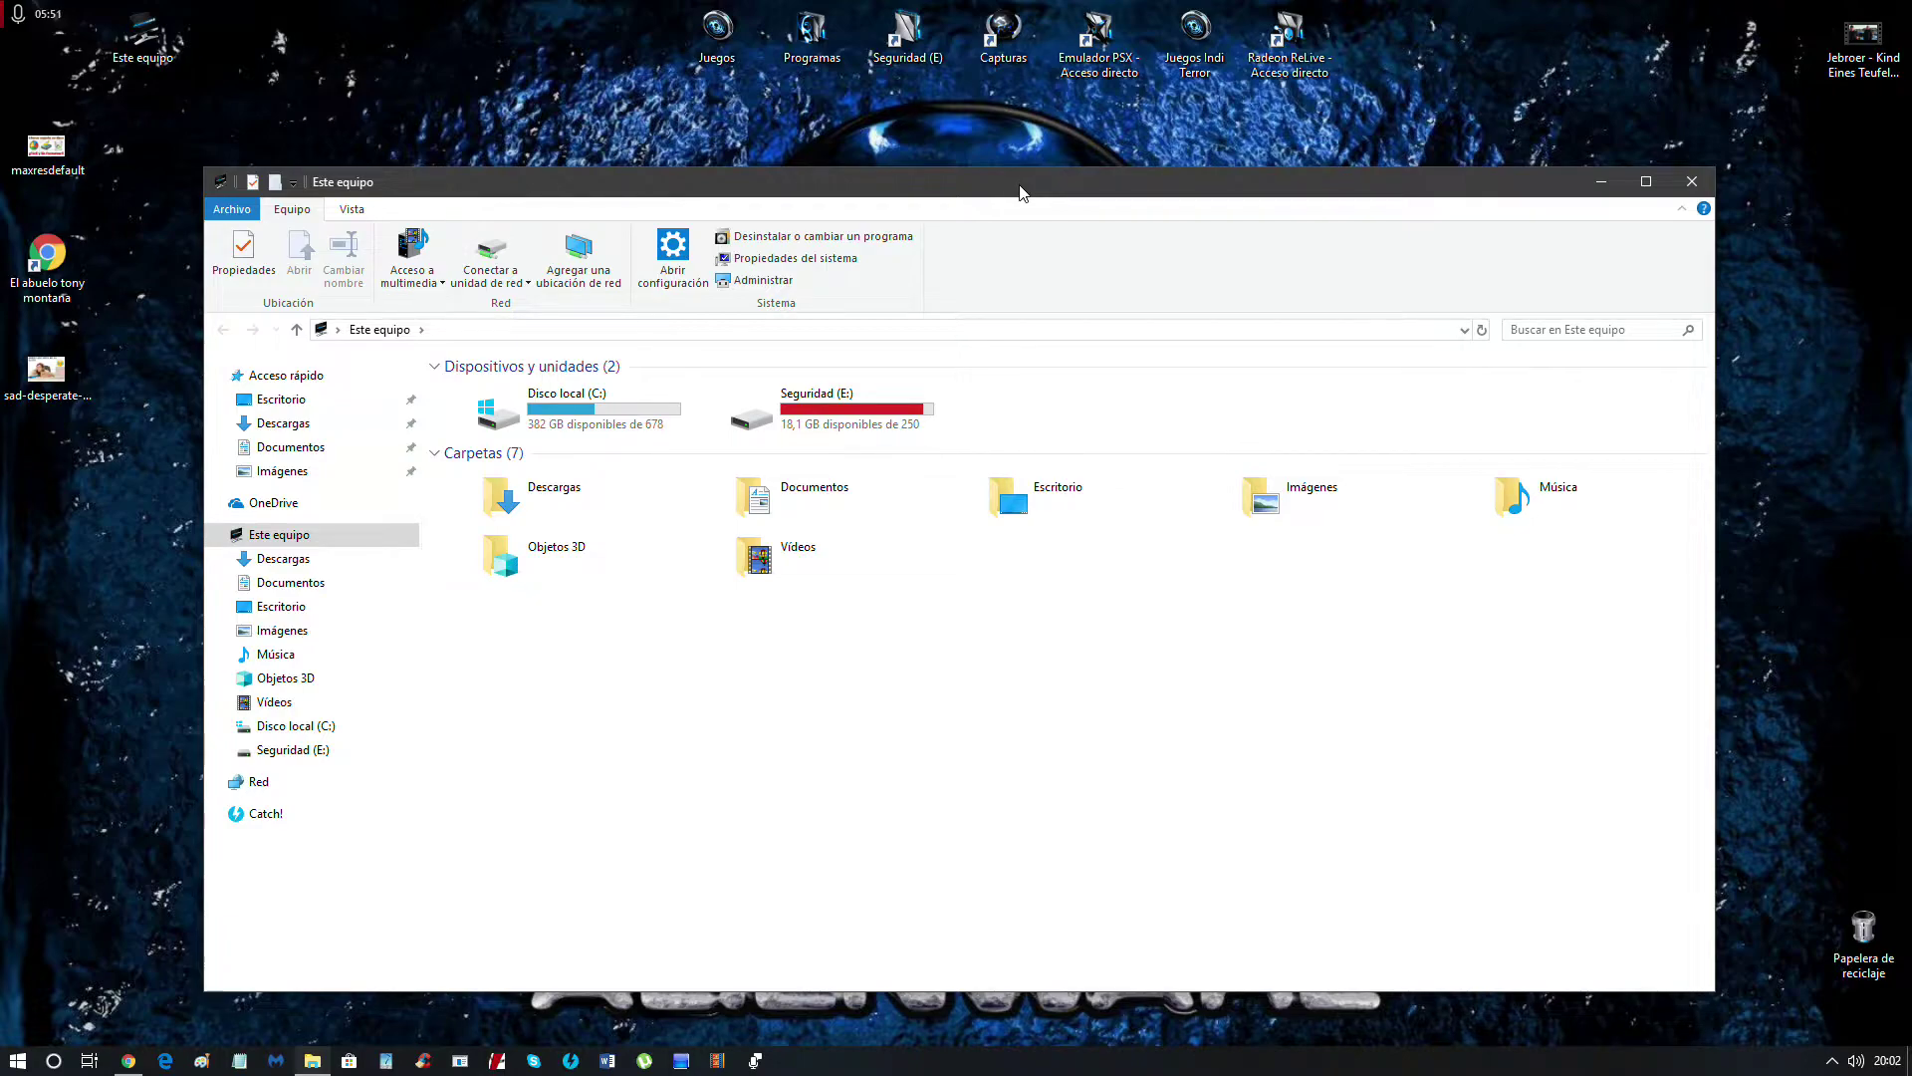
{"action": "double_click", "coordinate": [1036, 181]}
{"action": "double_click", "coordinate": [1639, 27]}
{"action": "left_click", "coordinate": [1619, 187]}
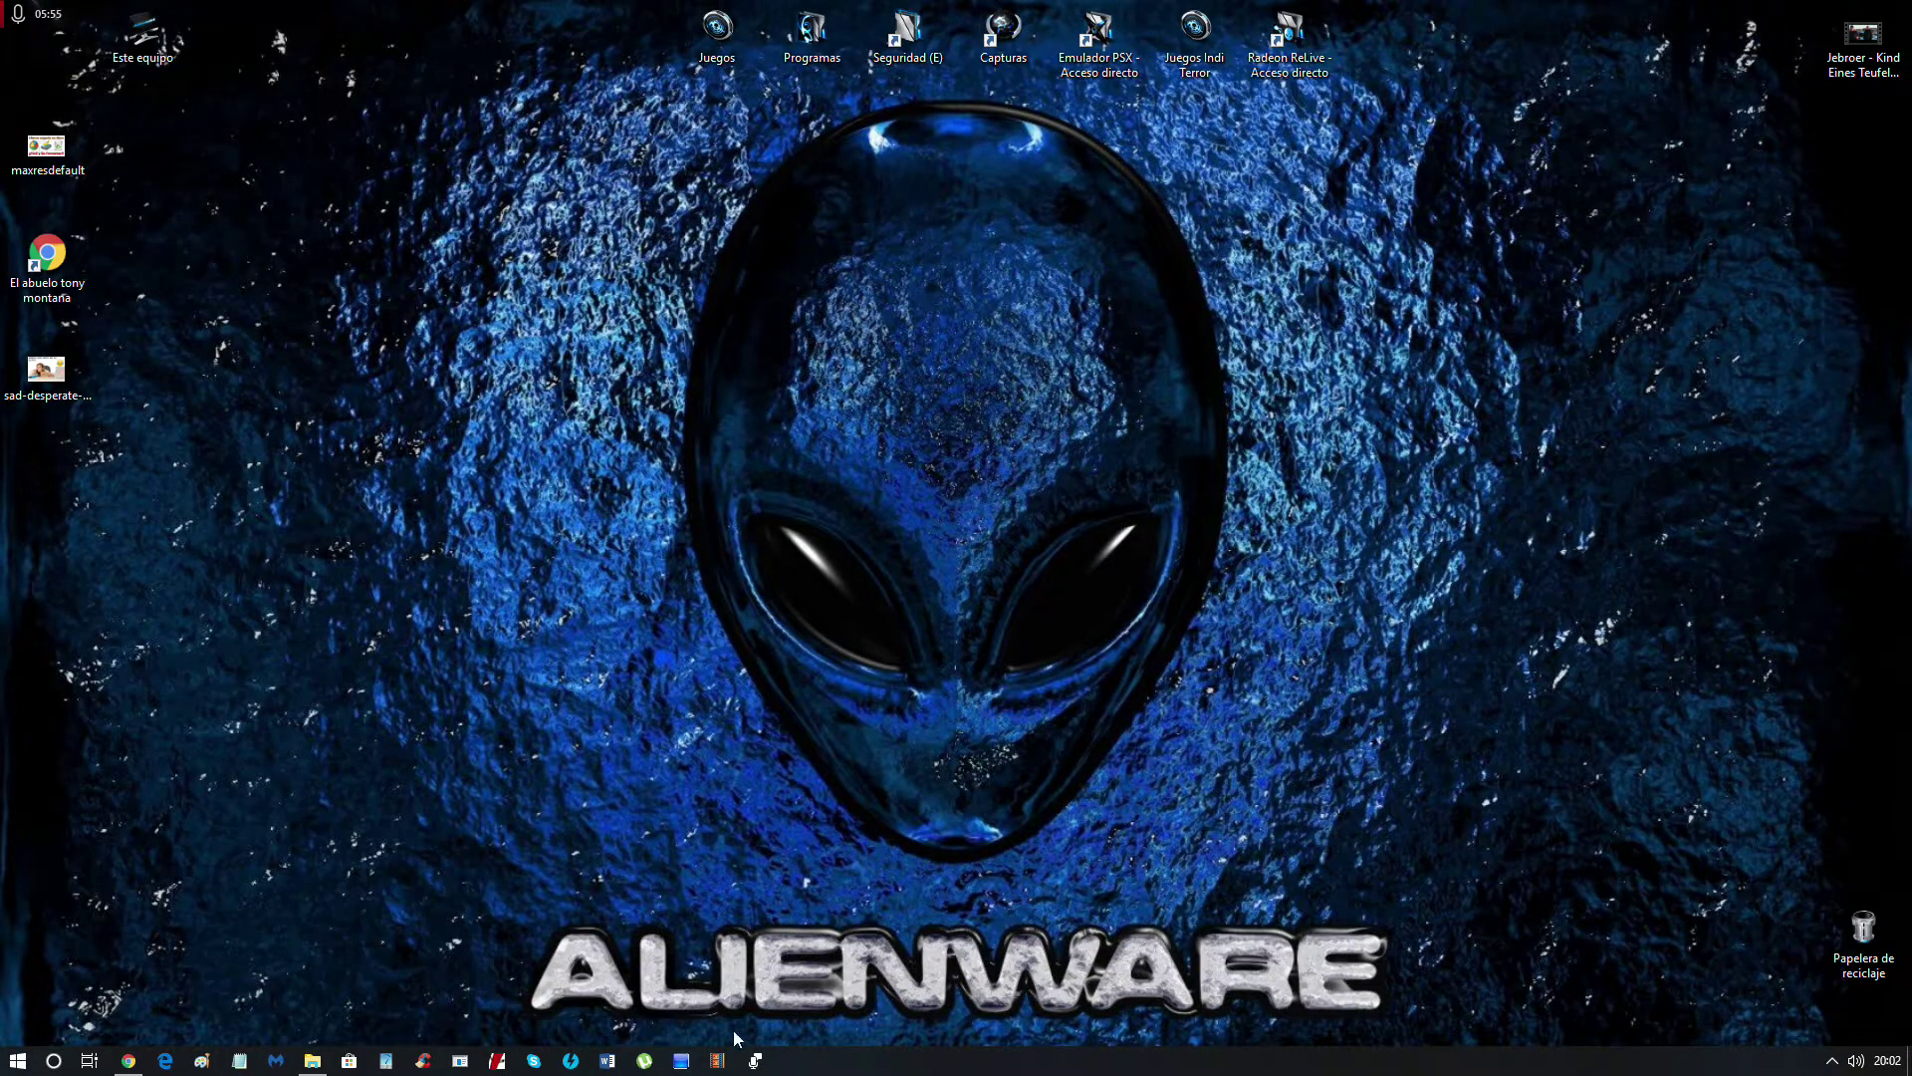
{"action": "left_click", "coordinate": [312, 1059]}
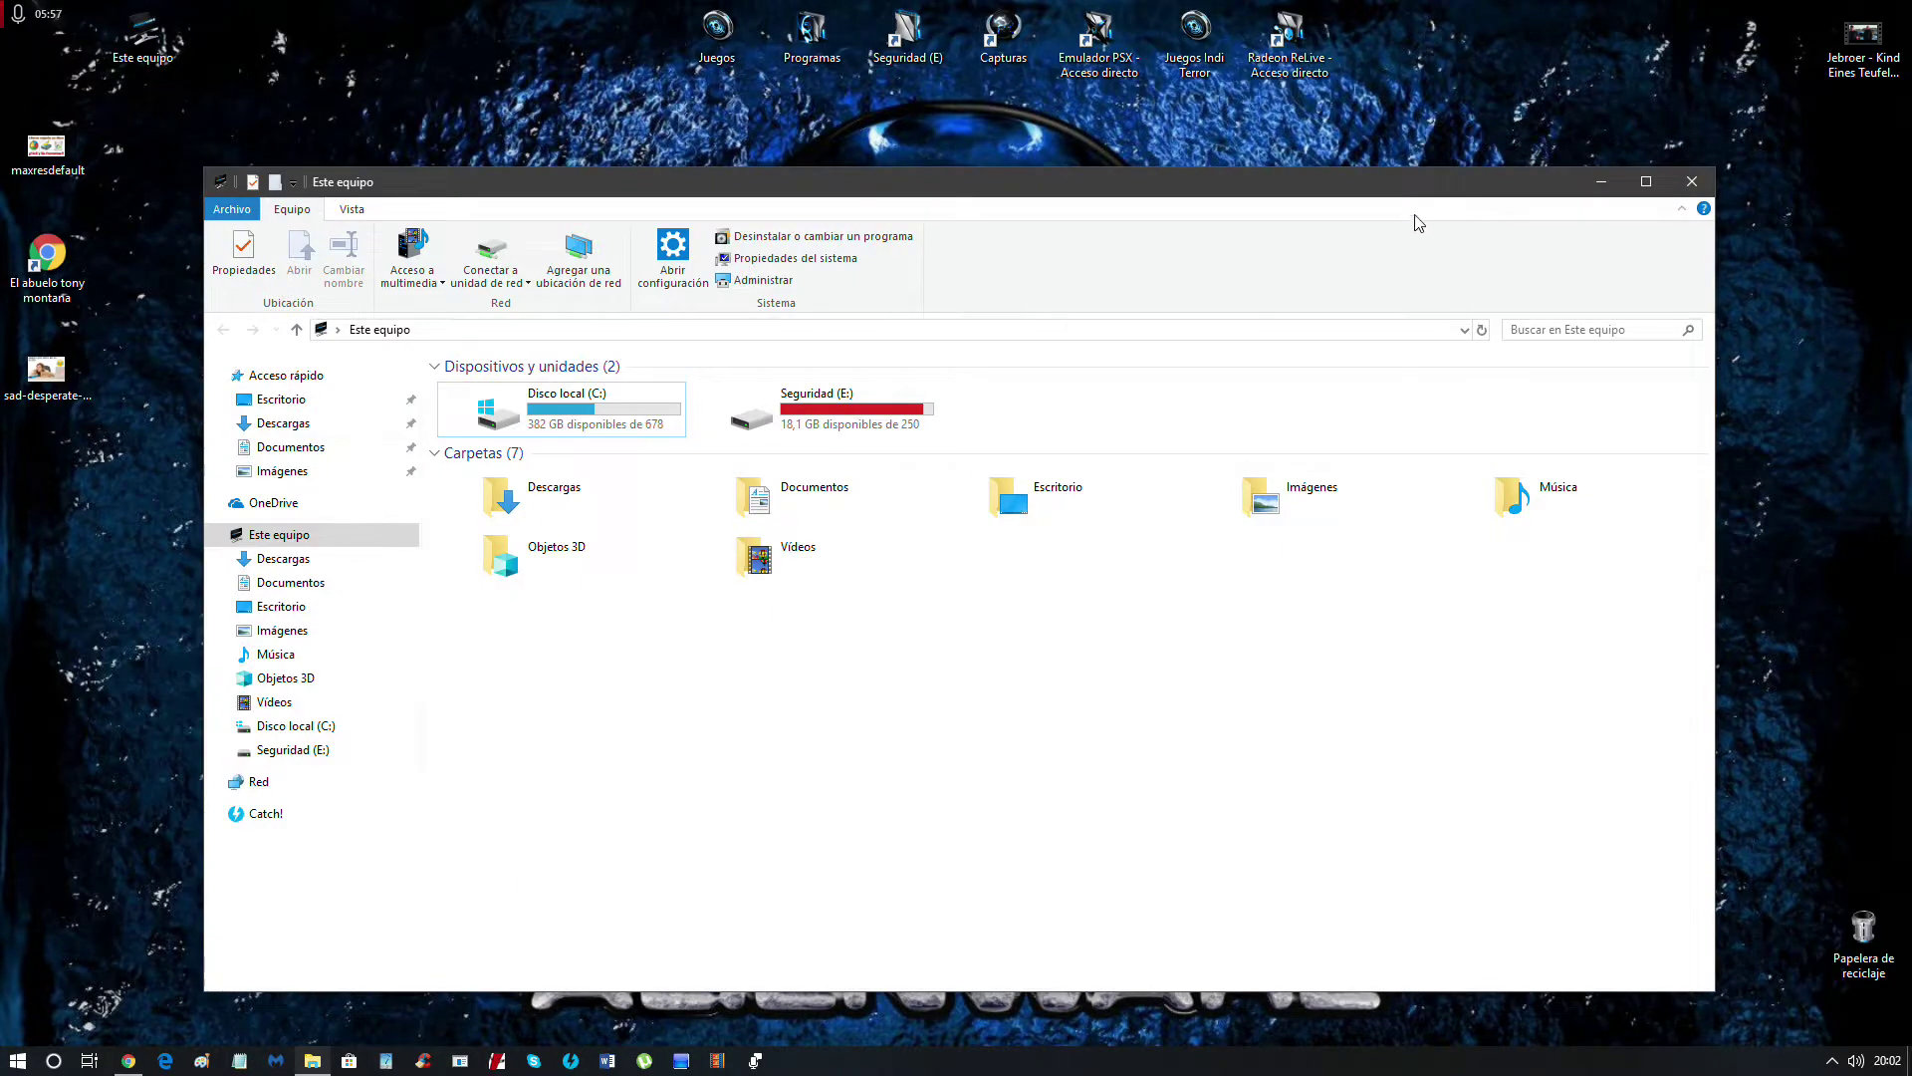
{"action": "double_click", "coordinate": [1349, 194]}
{"action": "double_click", "coordinate": [1508, 6]}
{"action": "left_click", "coordinate": [1692, 182]}
Open the system properties of Este equipo, close them, and open them again.
{"action": "right_click", "coordinate": [127, 48]}
{"action": "left_click", "coordinate": [287, 287]}
{"action": "left_click", "coordinate": [1597, 164]}
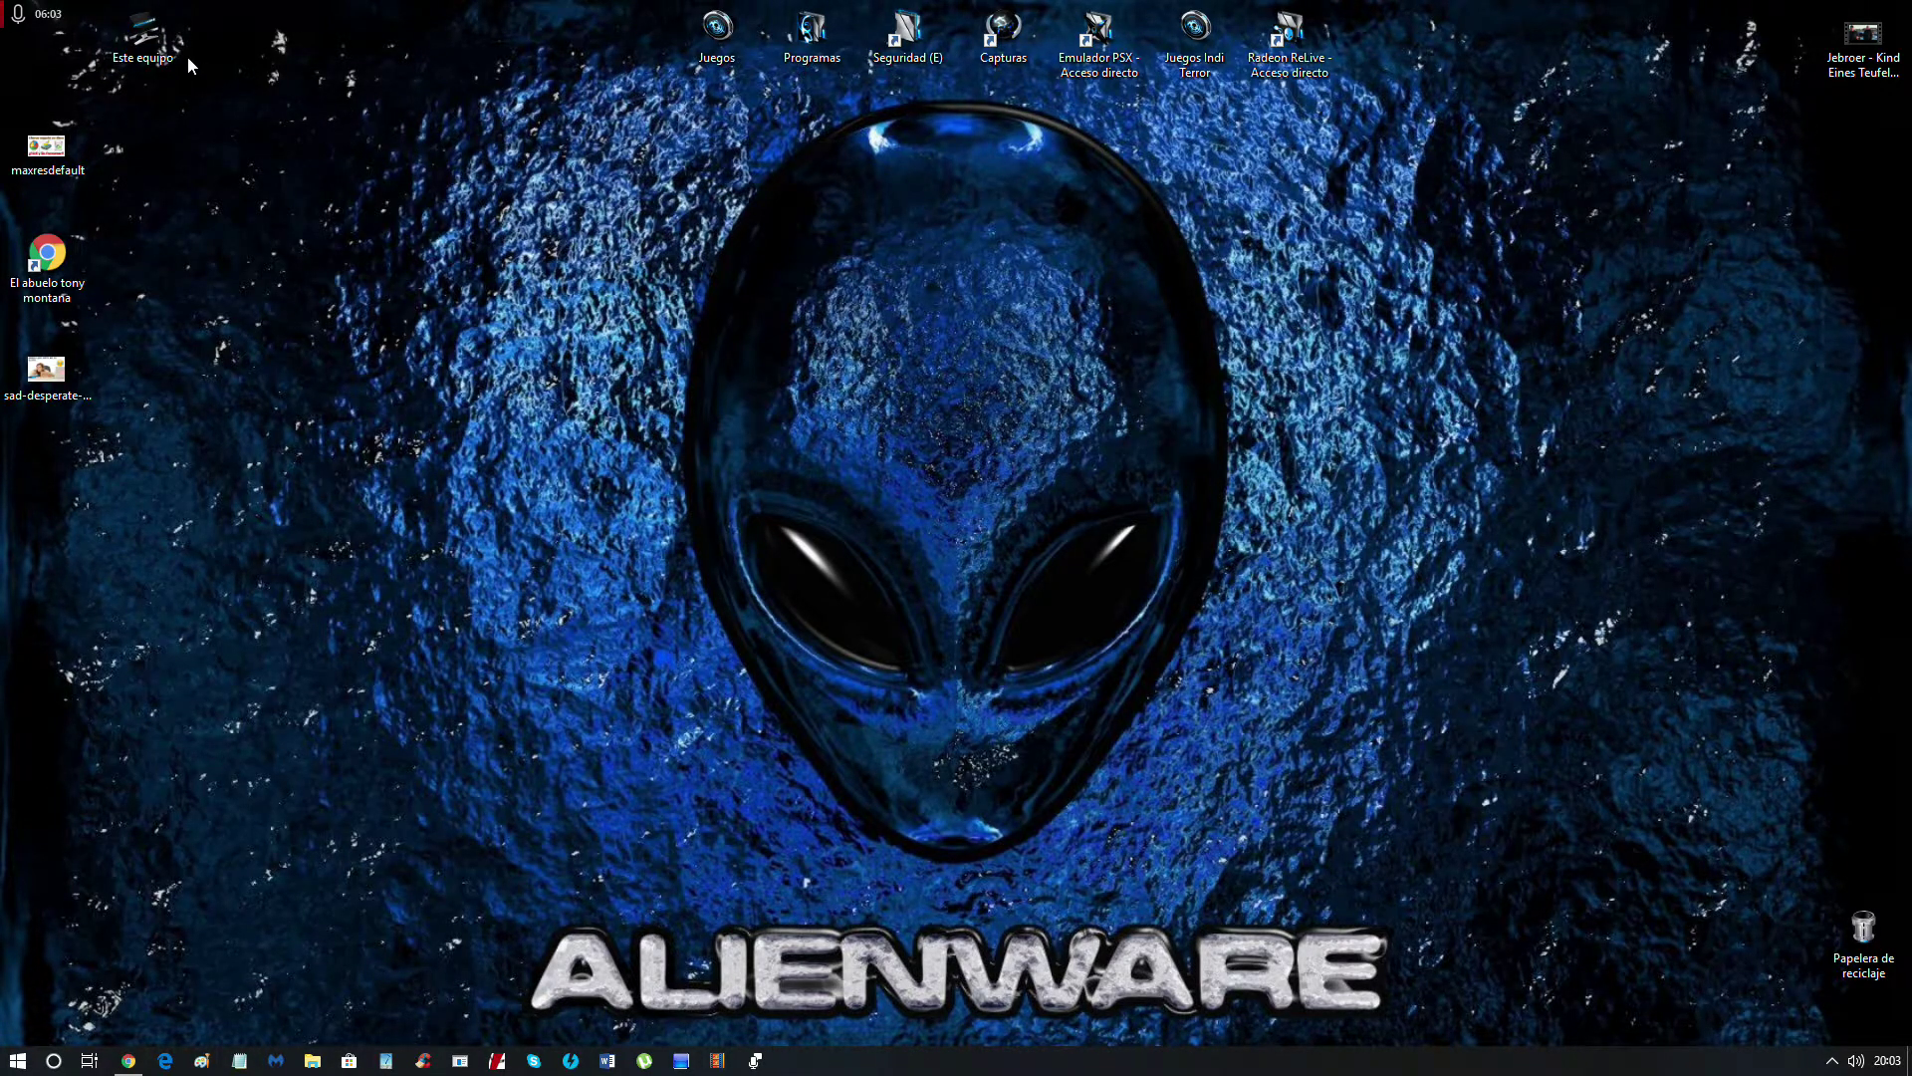
{"action": "right_click", "coordinate": [138, 49]}
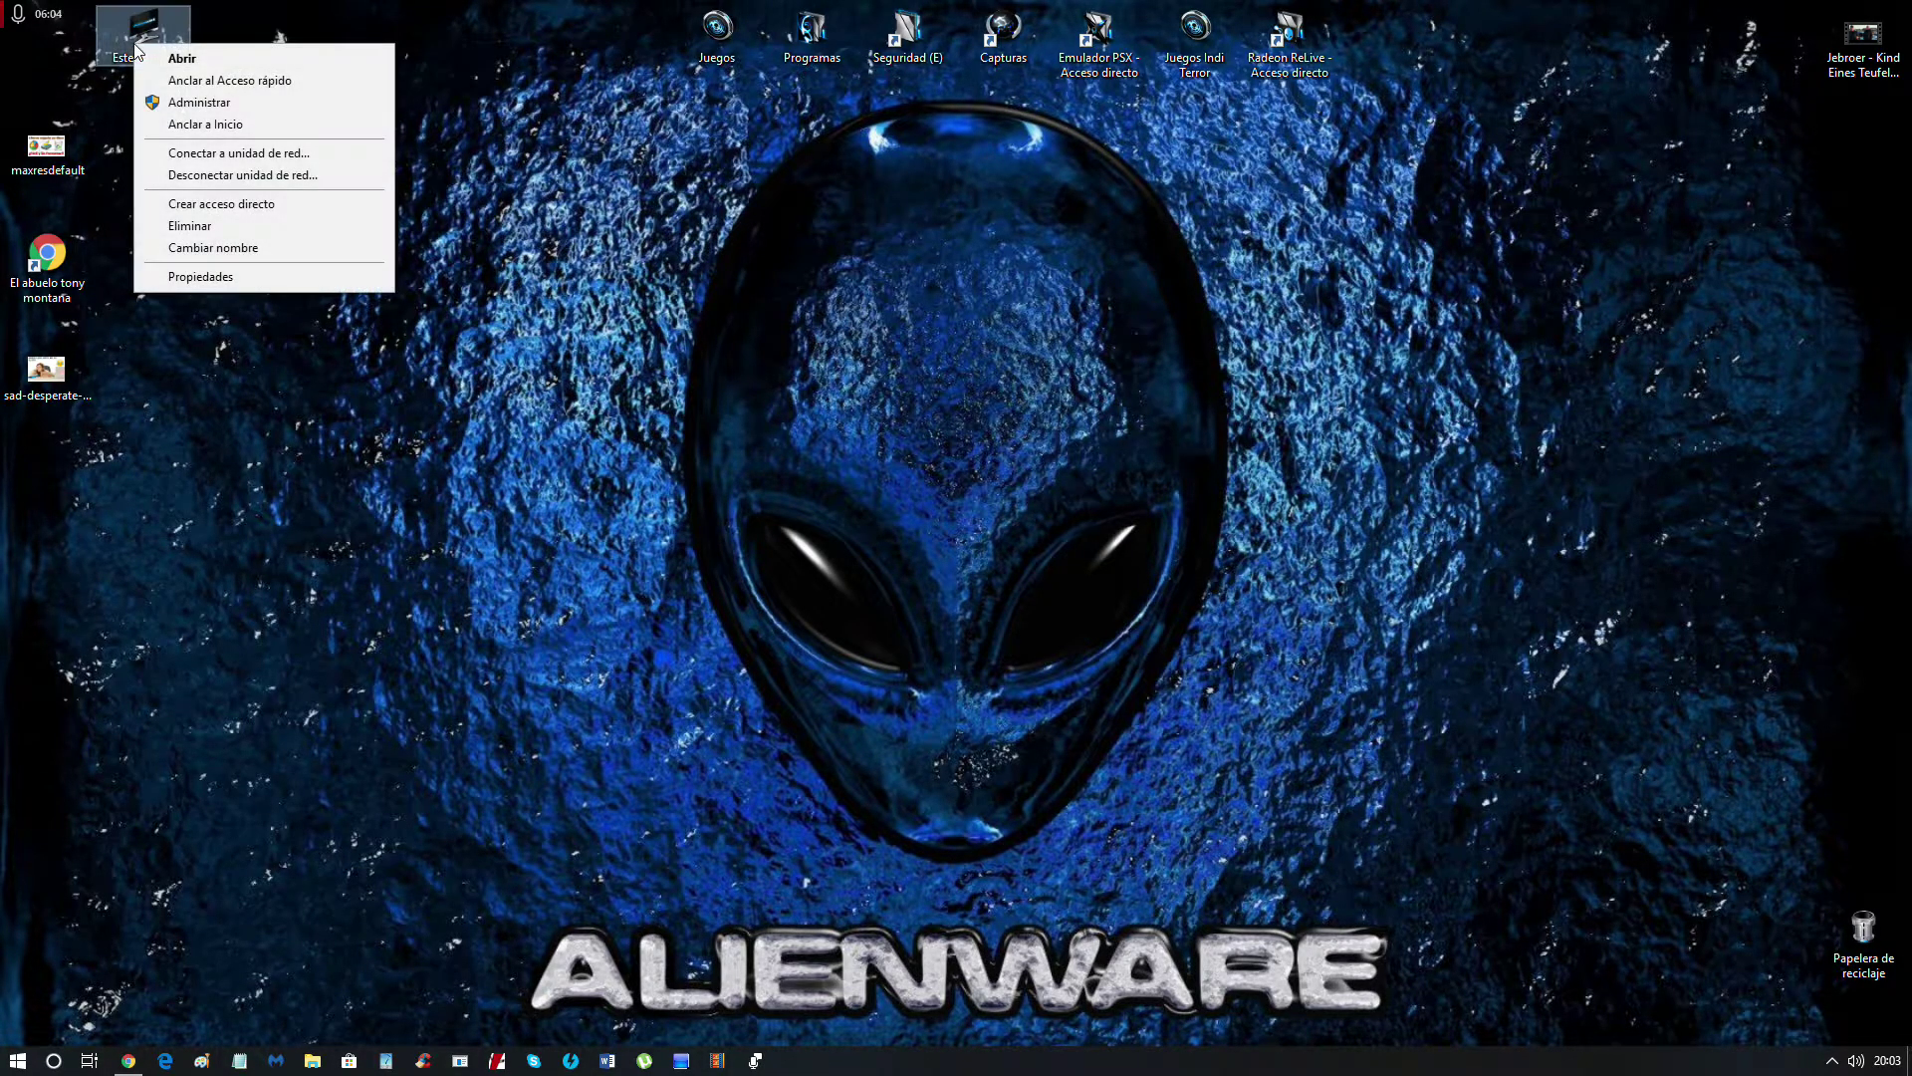
{"action": "left_click", "coordinate": [237, 282]}
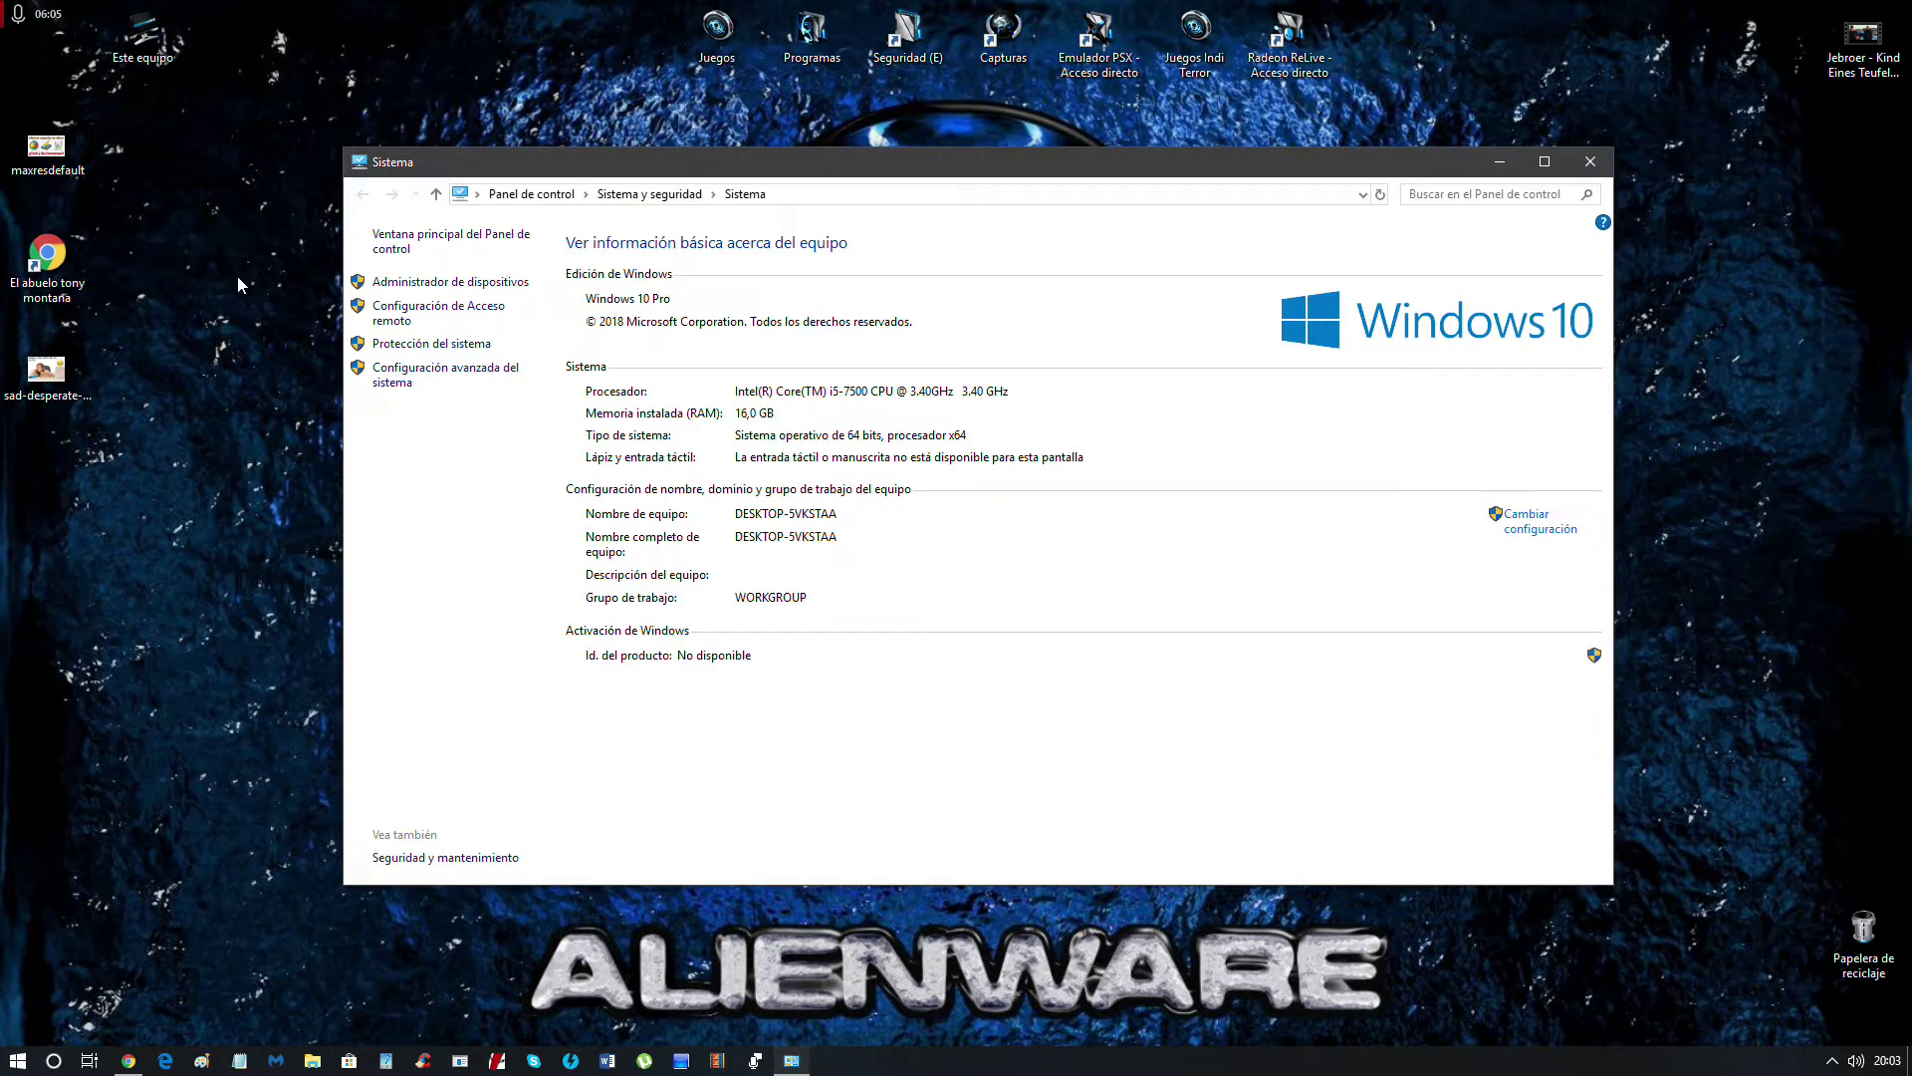
Open the performance options from the advanced system settings and let Windows choose the most suitable visual effects configuration.
{"action": "left_click", "coordinate": [463, 378]}
{"action": "left_click", "coordinate": [498, 365]}
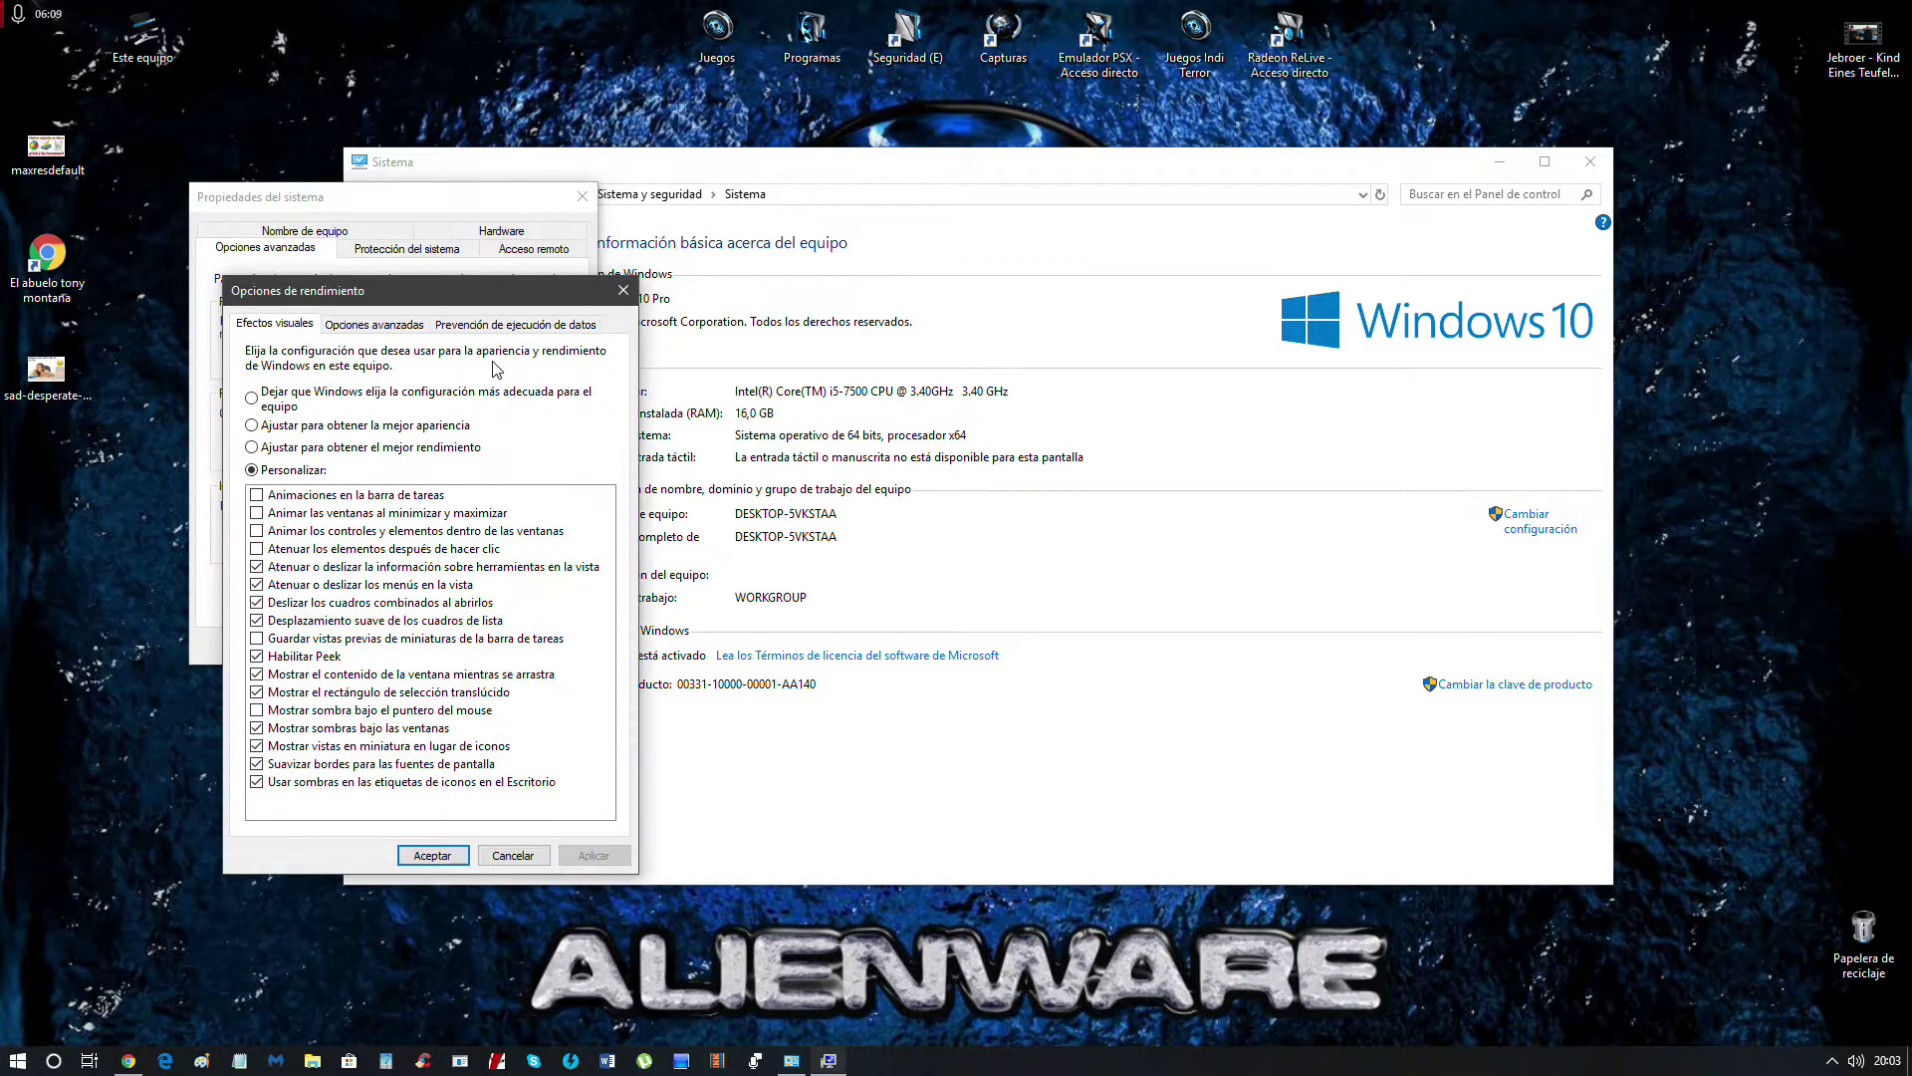
{"action": "left_click", "coordinate": [289, 400]}
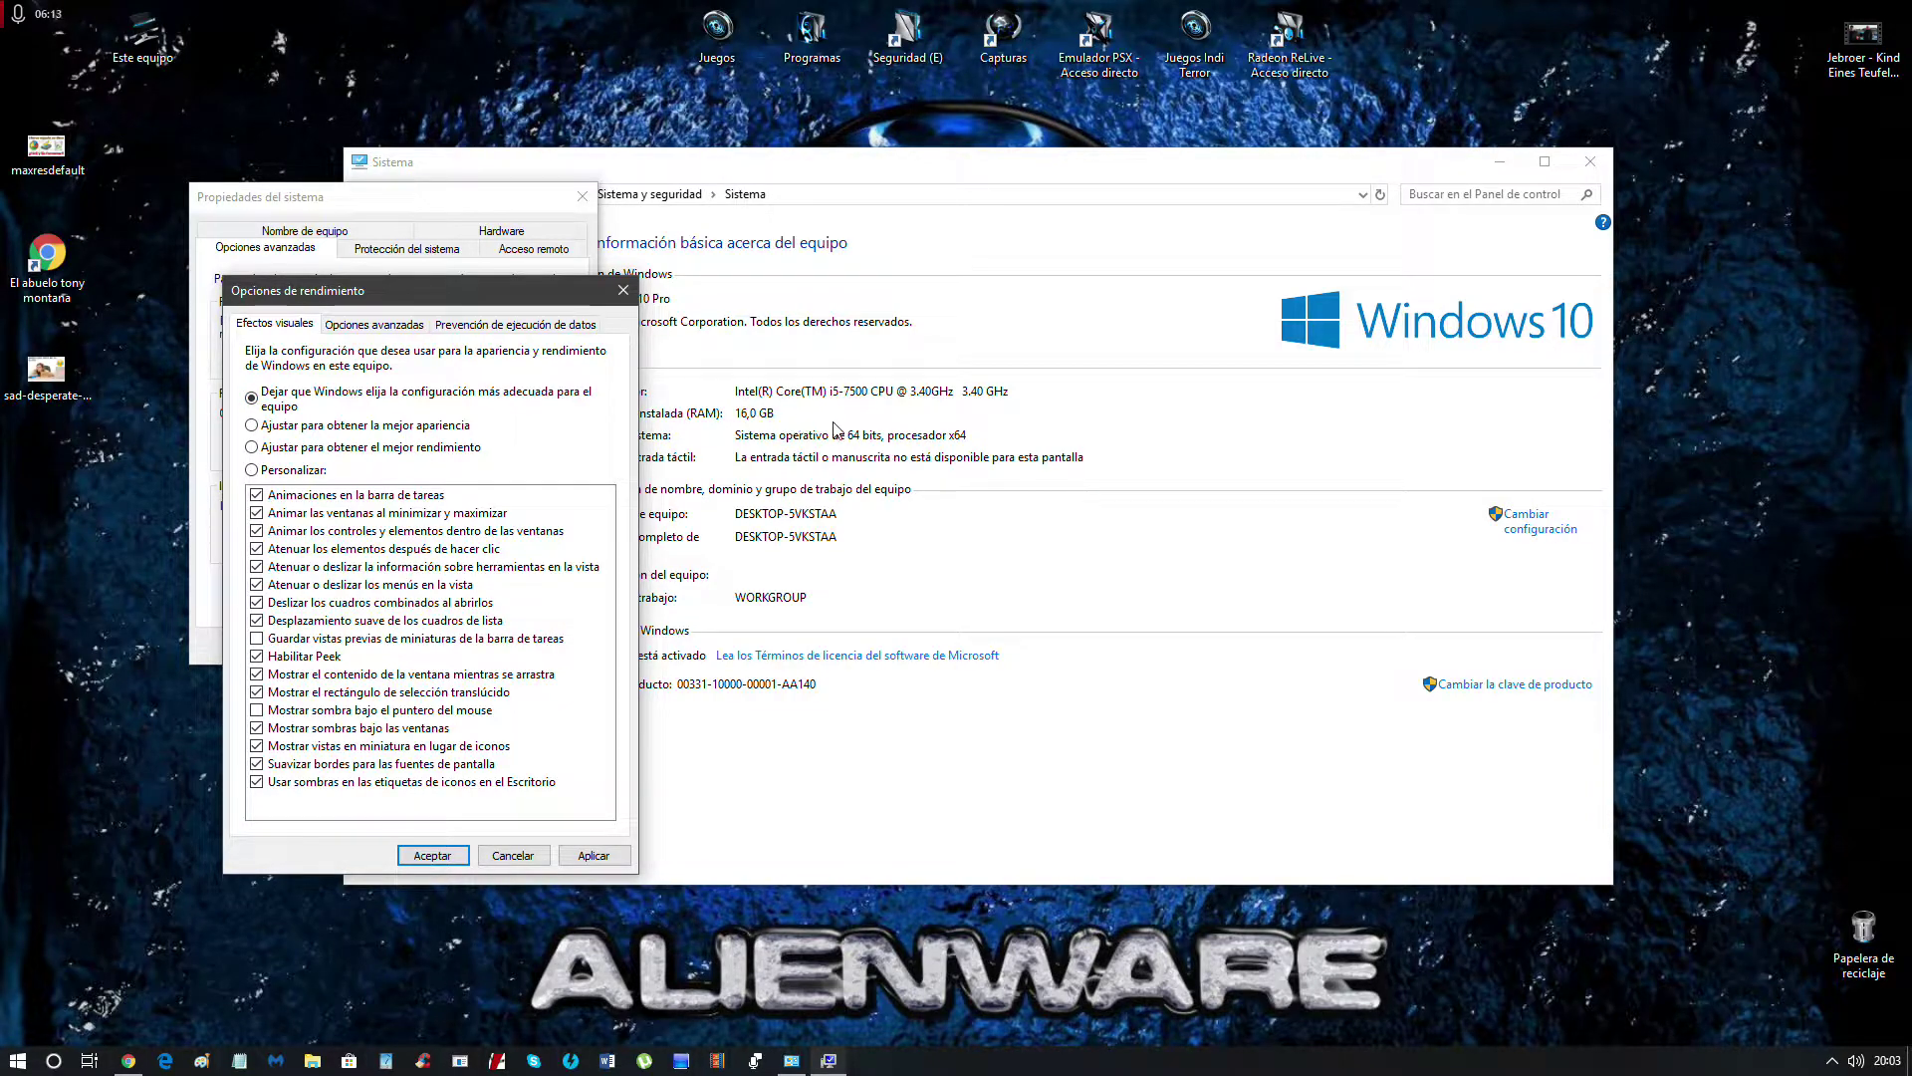
Turn off taskbar, window and control animations, fading of clicked items, and the fading or sliding of tooltips and menus.
{"action": "left_click", "coordinate": [296, 498]}
{"action": "left_click", "coordinate": [296, 514]}
{"action": "left_click", "coordinate": [299, 531]}
{"action": "left_click", "coordinate": [302, 549]}
{"action": "left_click", "coordinate": [356, 567]}
{"action": "left_click", "coordinate": [468, 585]}
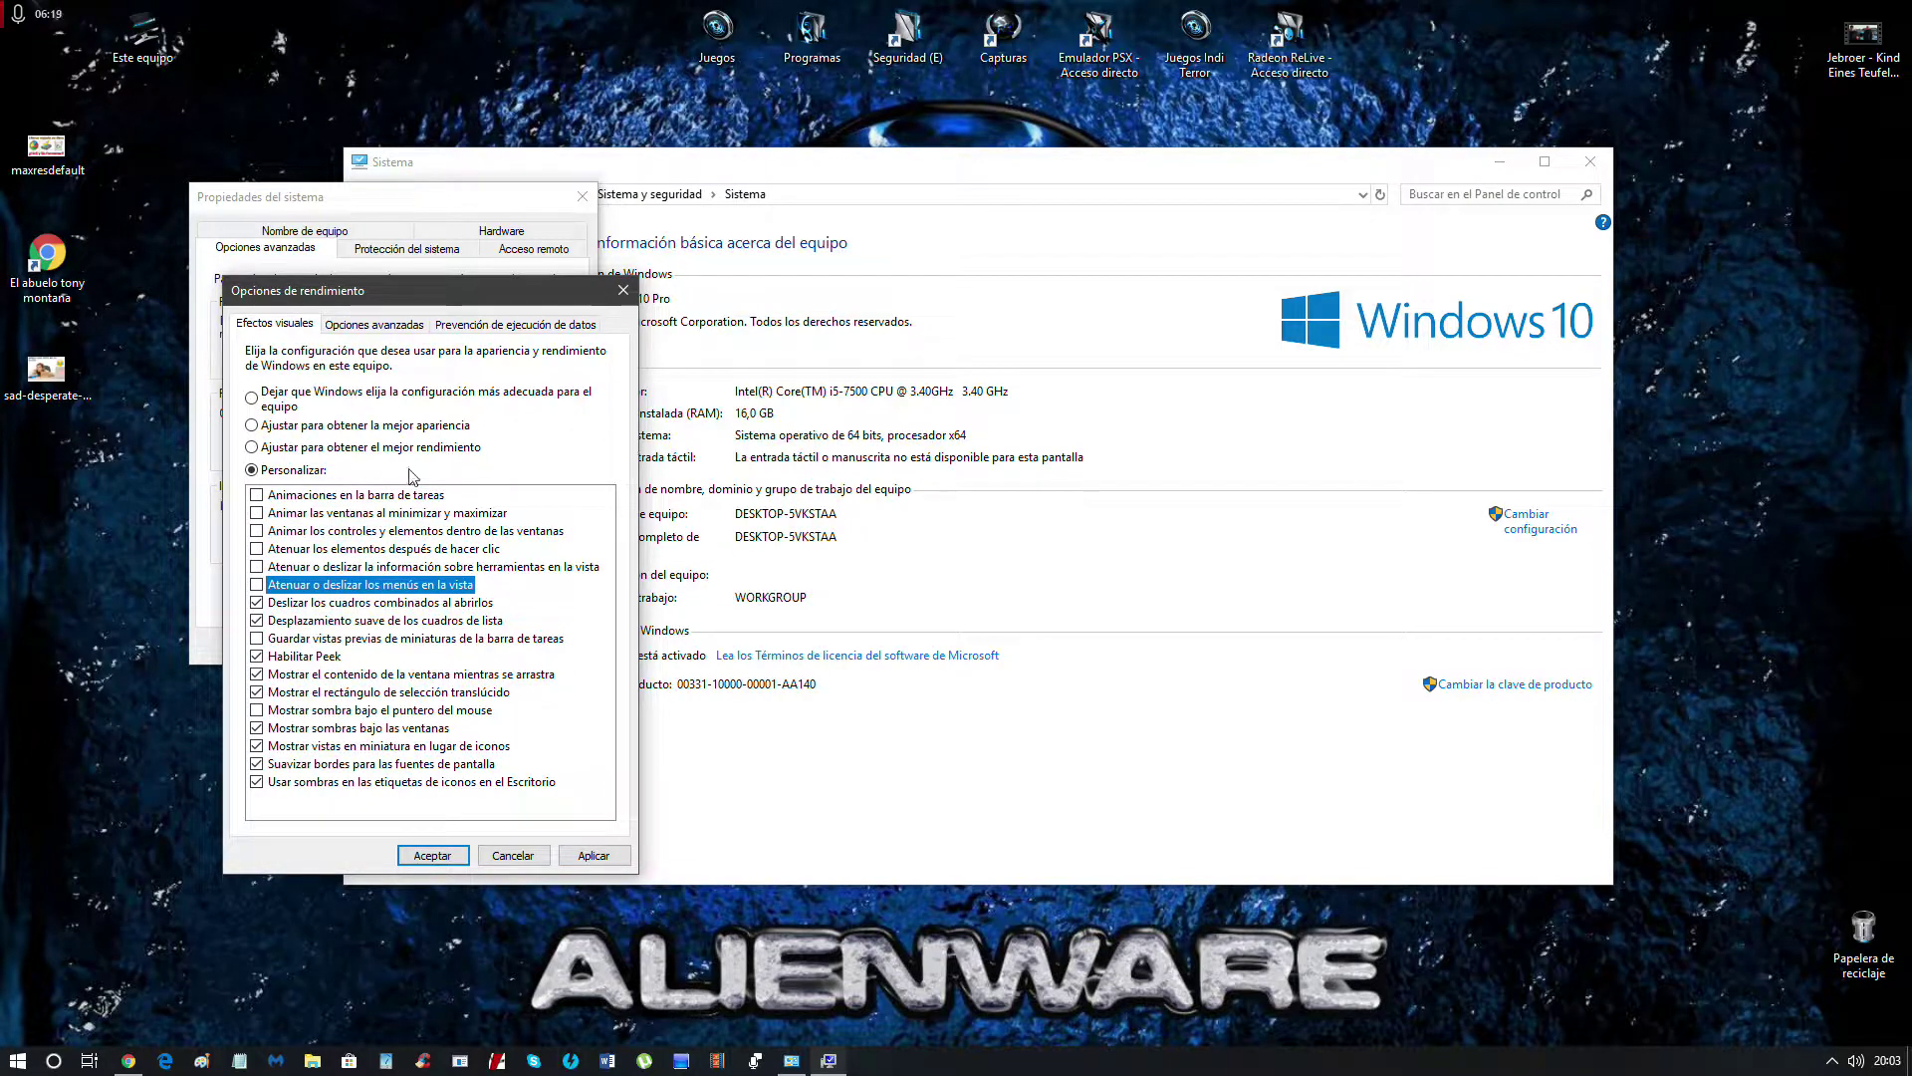
Let Windows choose the most suitable visual effects configuration, apply it, and close the performance and system windows.
{"action": "left_click", "coordinate": [317, 395]}
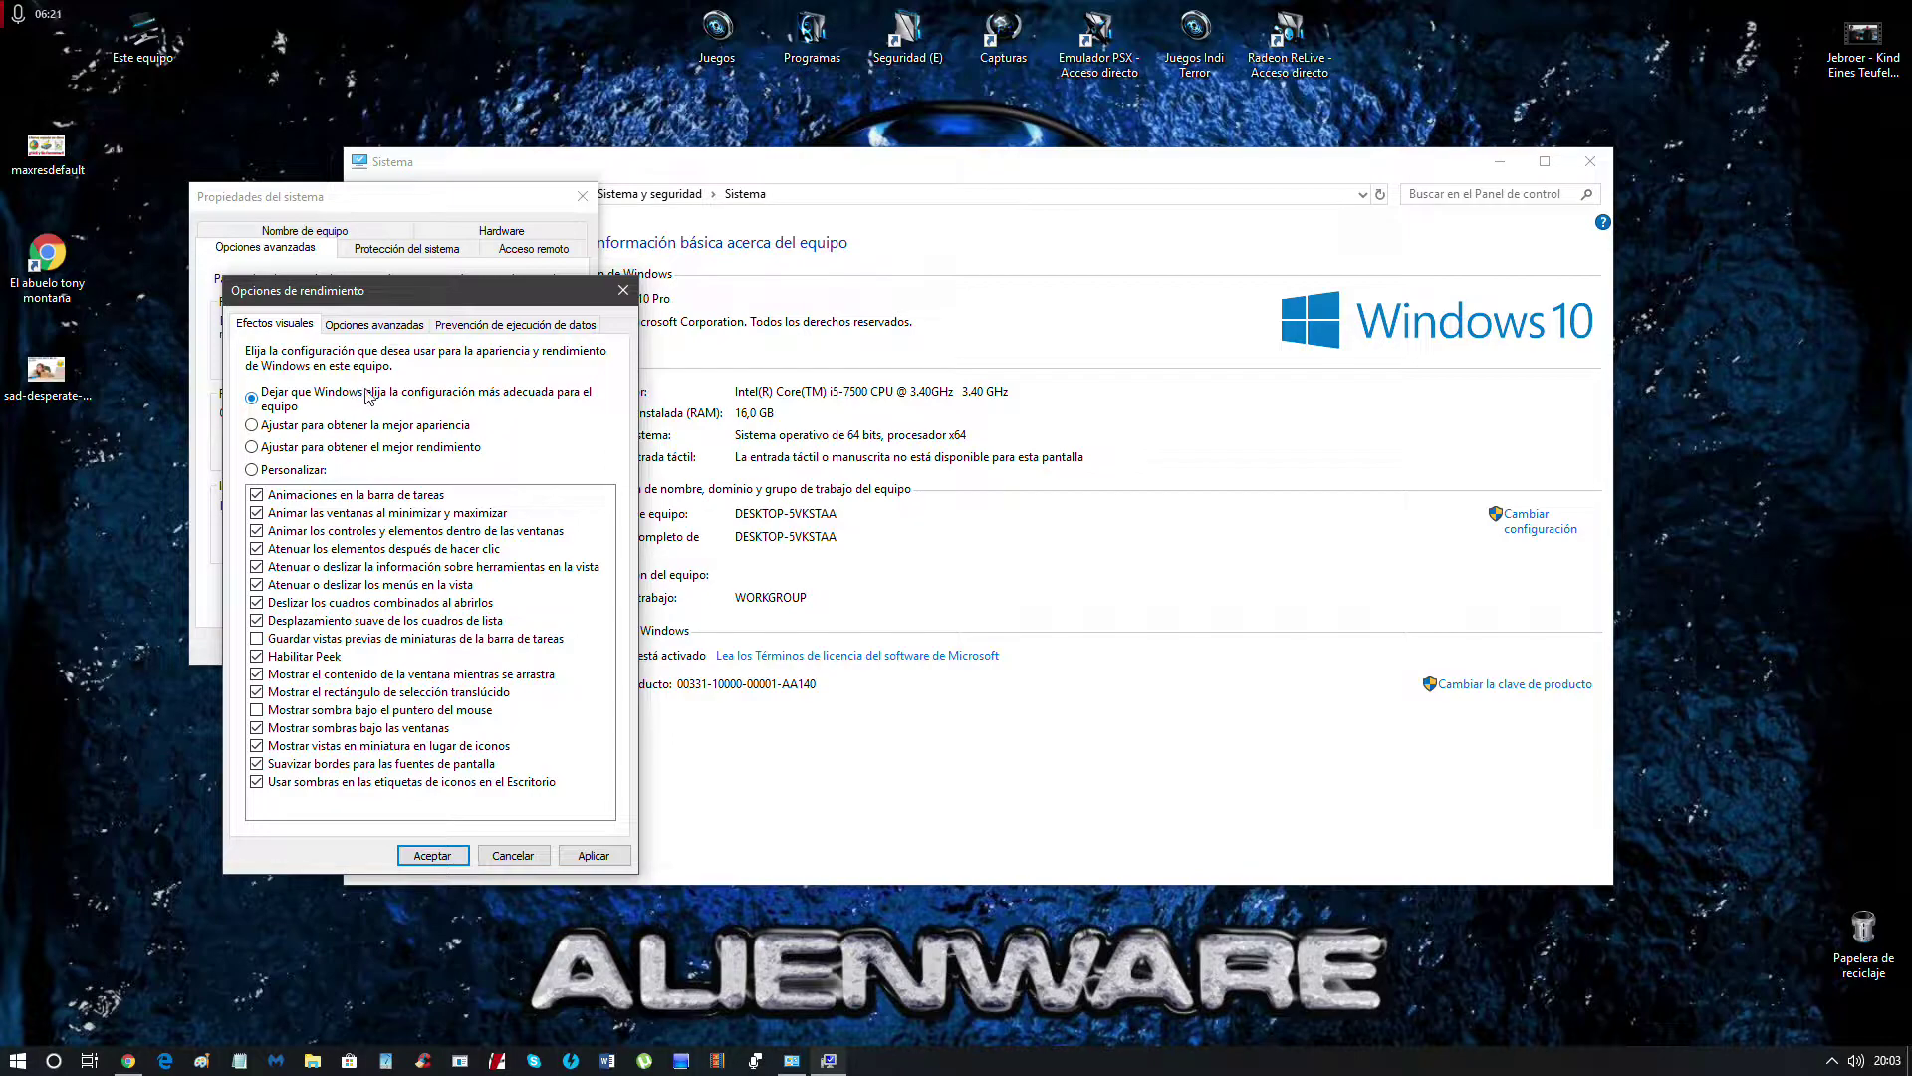
{"action": "left_click", "coordinate": [593, 856]}
{"action": "left_click", "coordinate": [431, 854]}
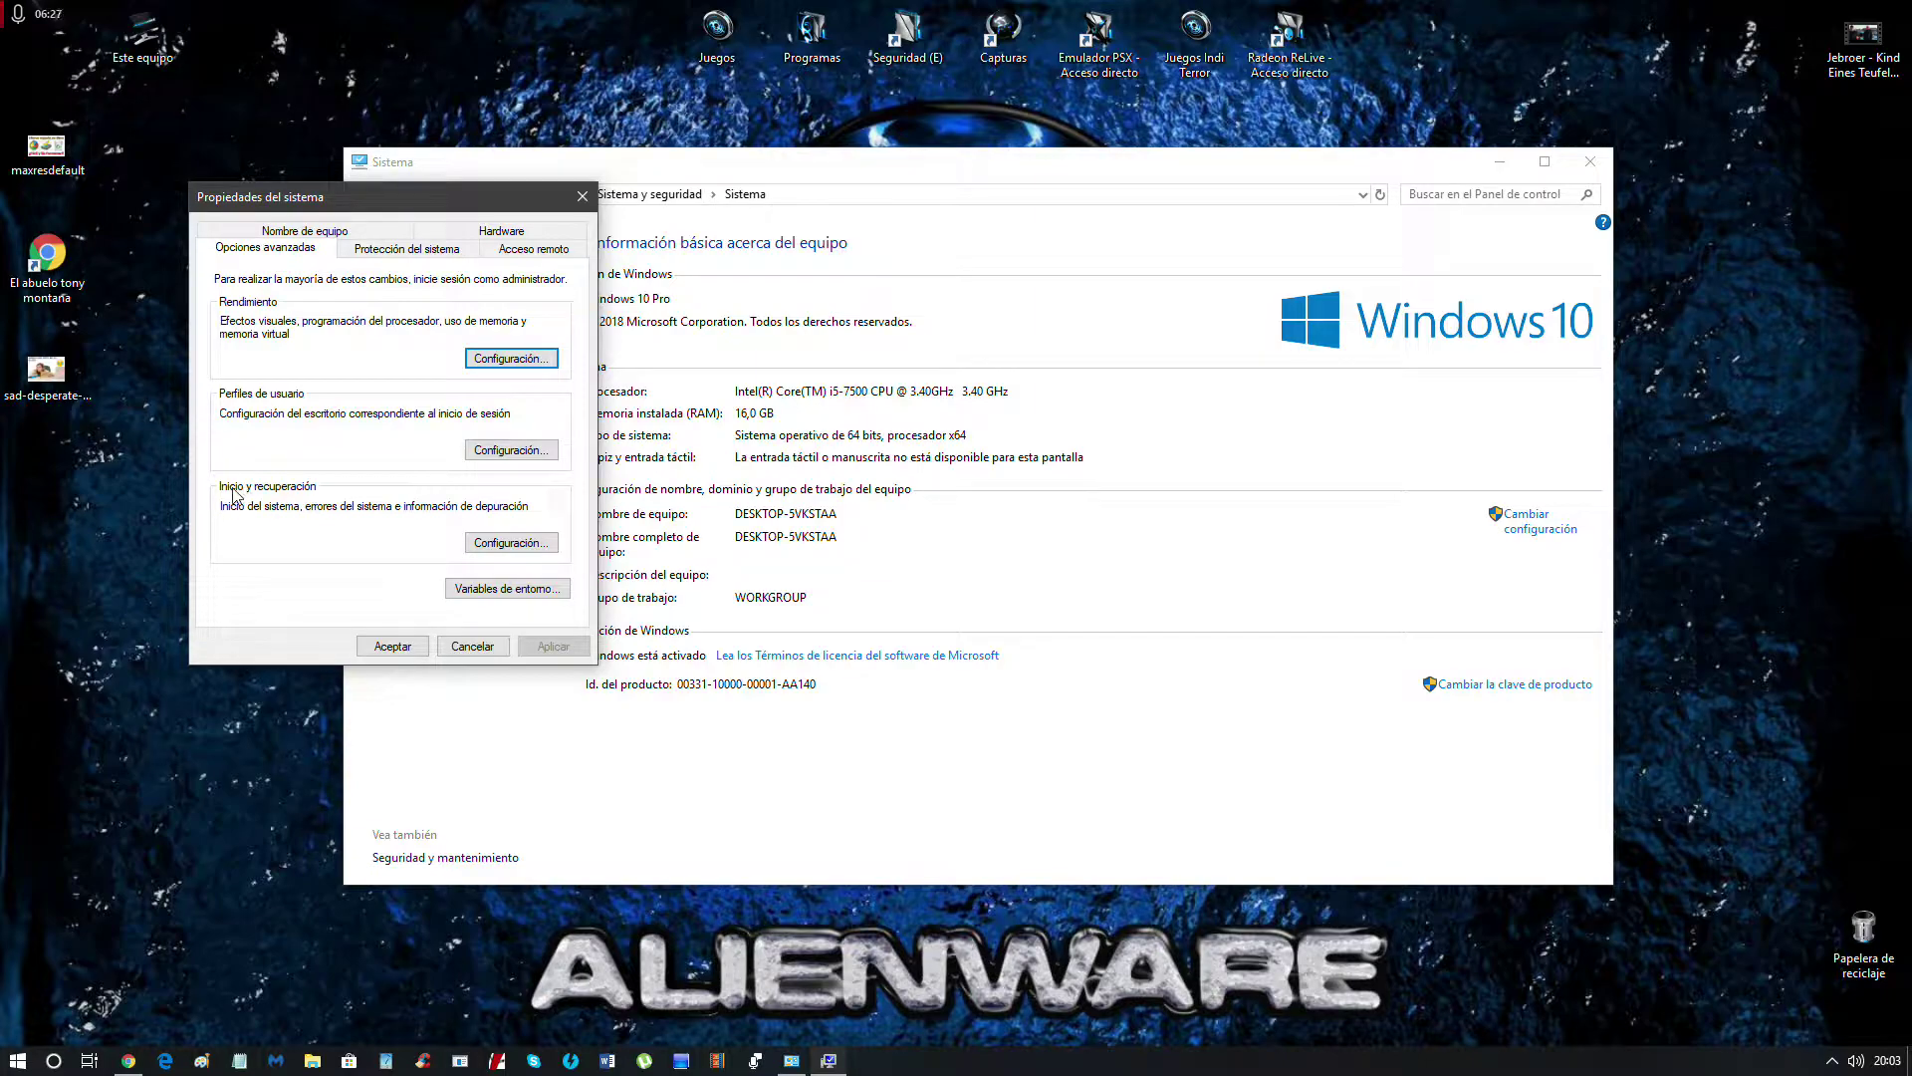
{"action": "left_click", "coordinate": [582, 198]}
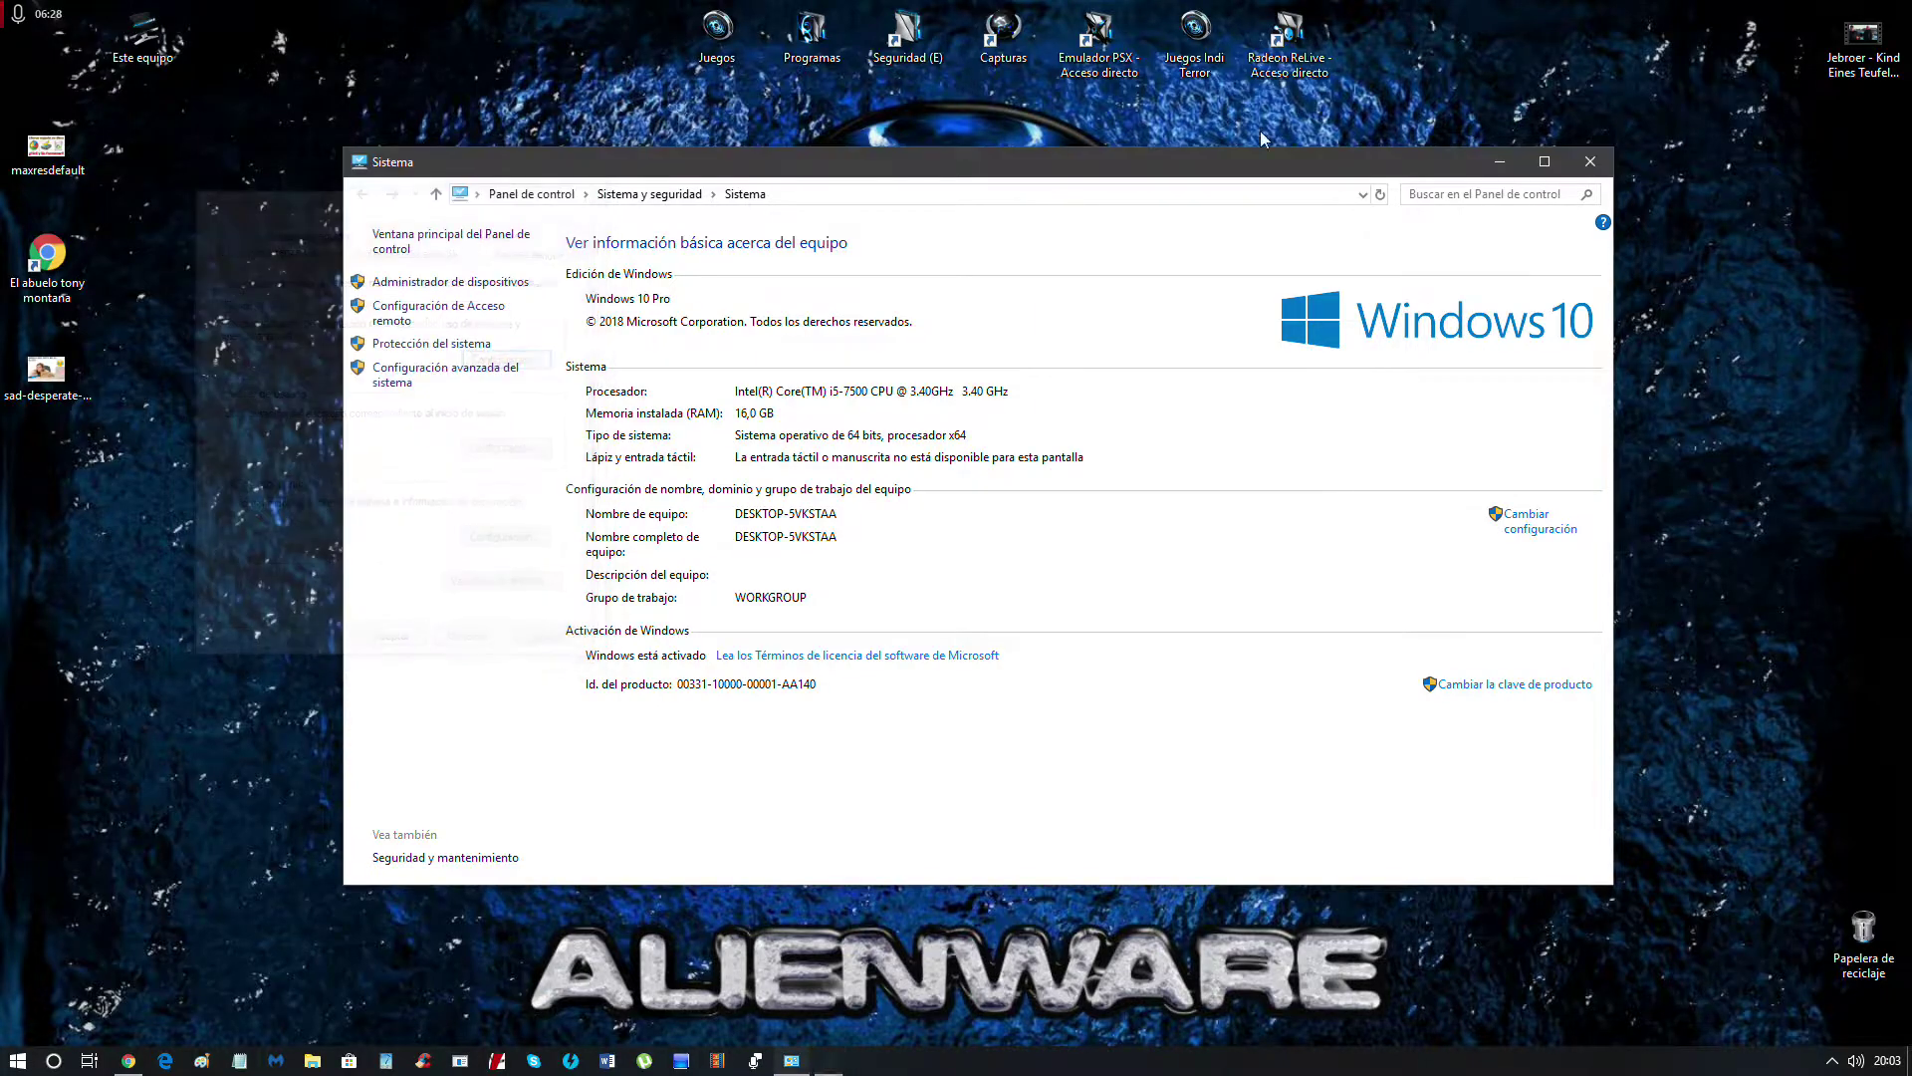
{"action": "left_click", "coordinate": [1590, 163]}
Reopen the performance options through the Este equipo properties to view the visual effects, and close all the windows.
{"action": "right_click", "coordinate": [144, 36]}
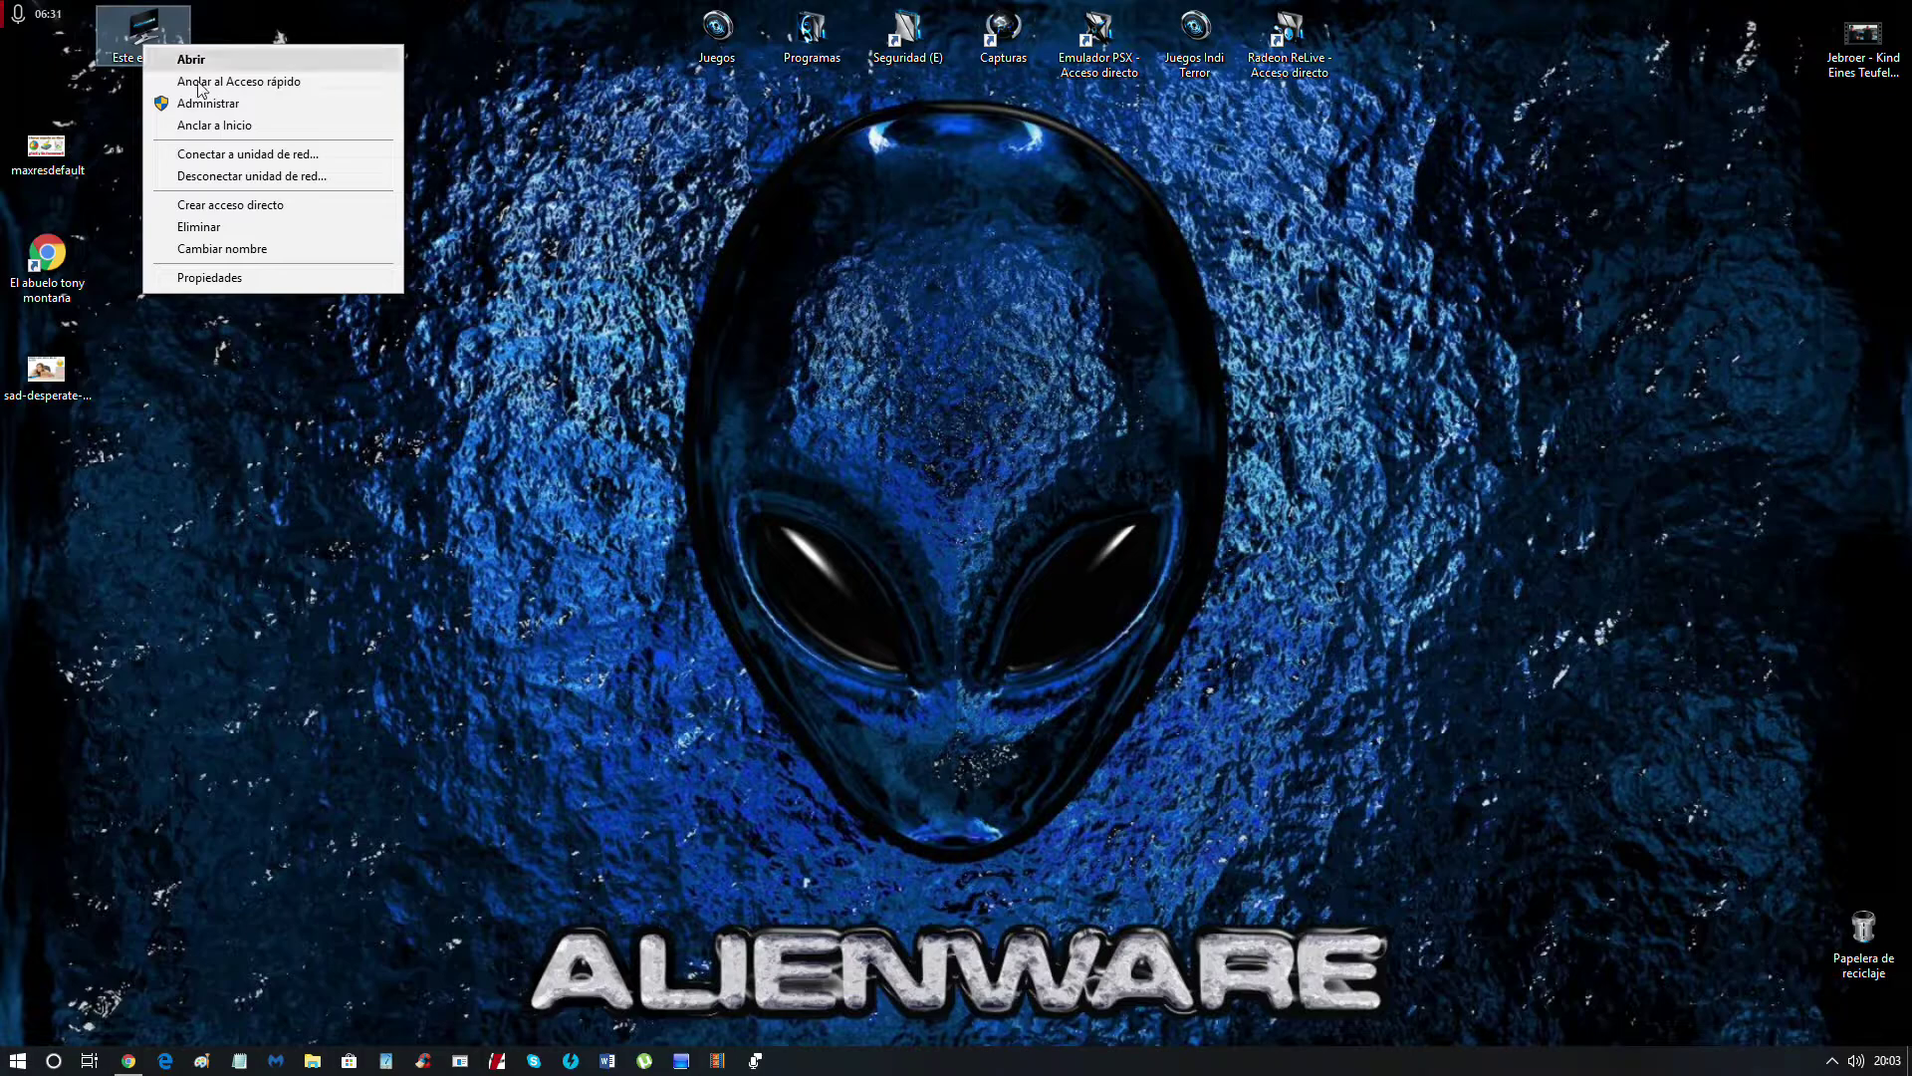
{"action": "left_click", "coordinate": [279, 275]}
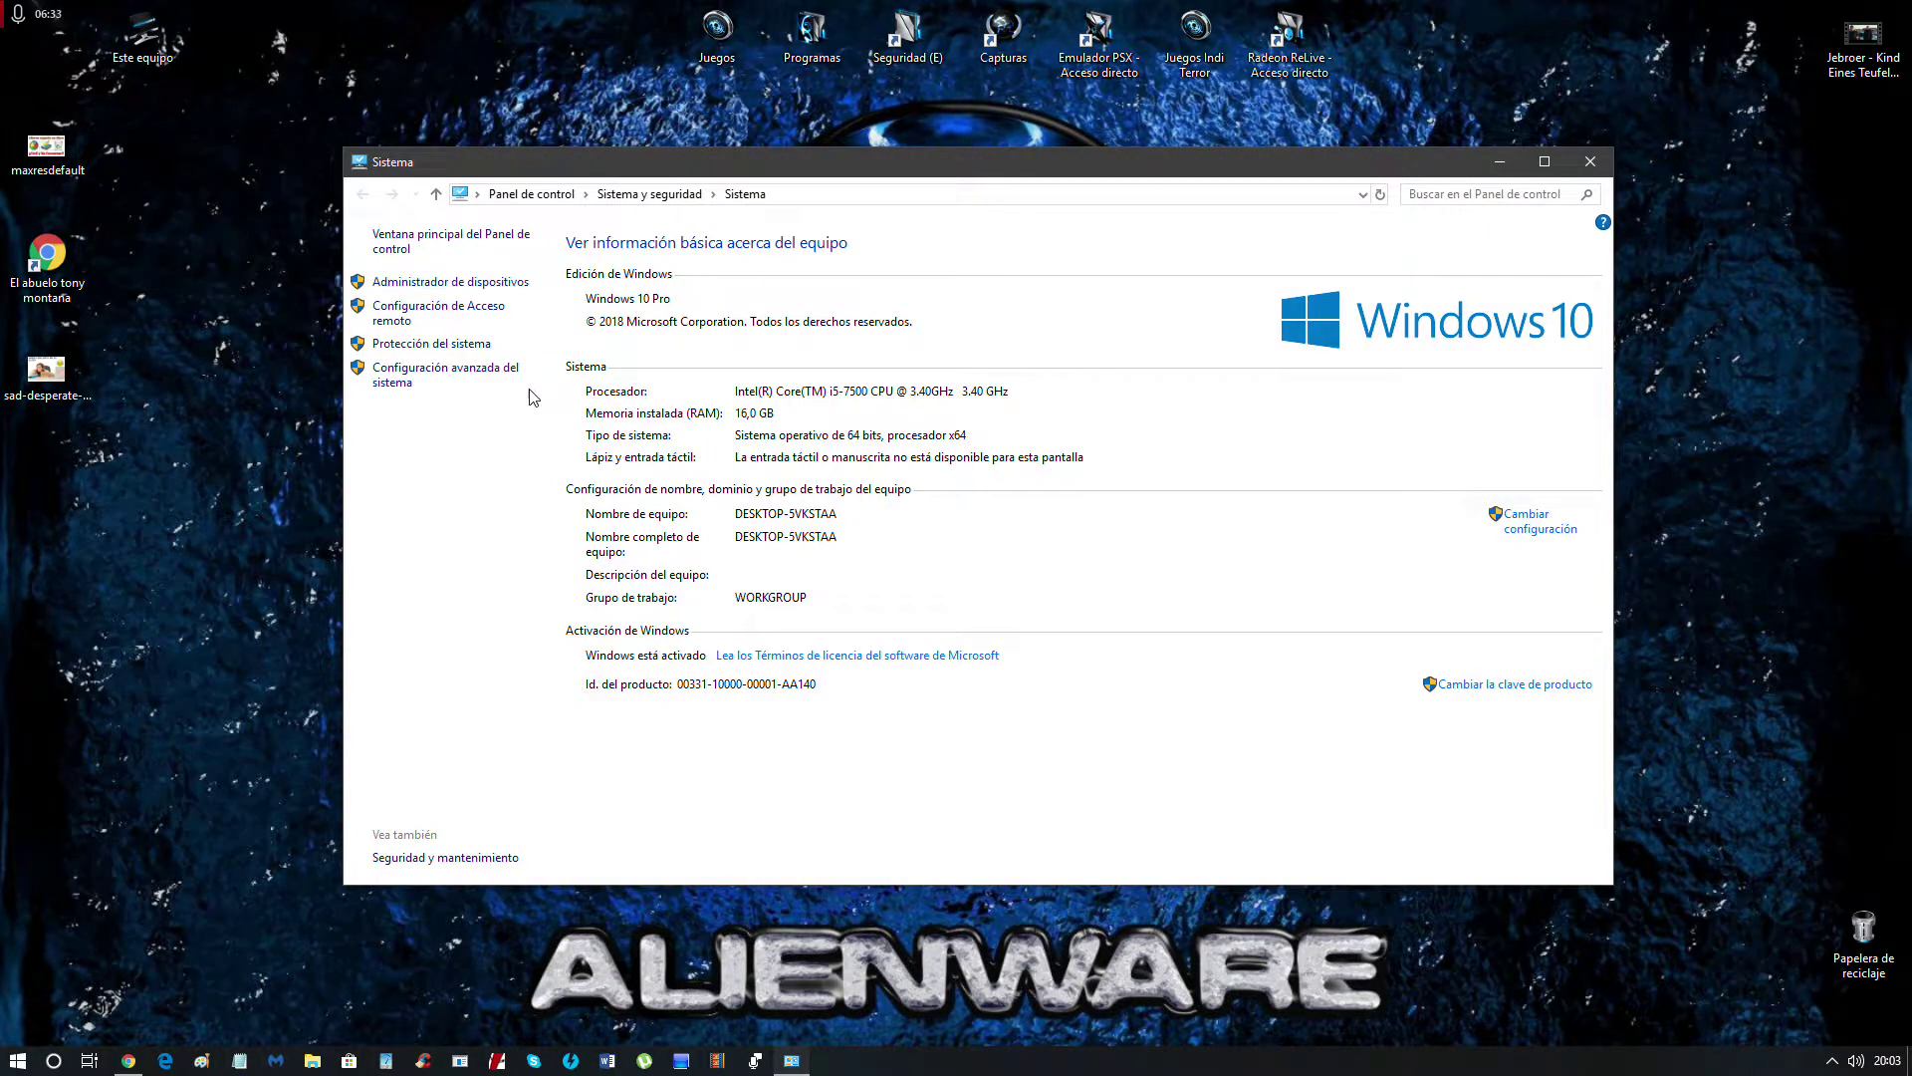
{"action": "left_click", "coordinate": [461, 374]}
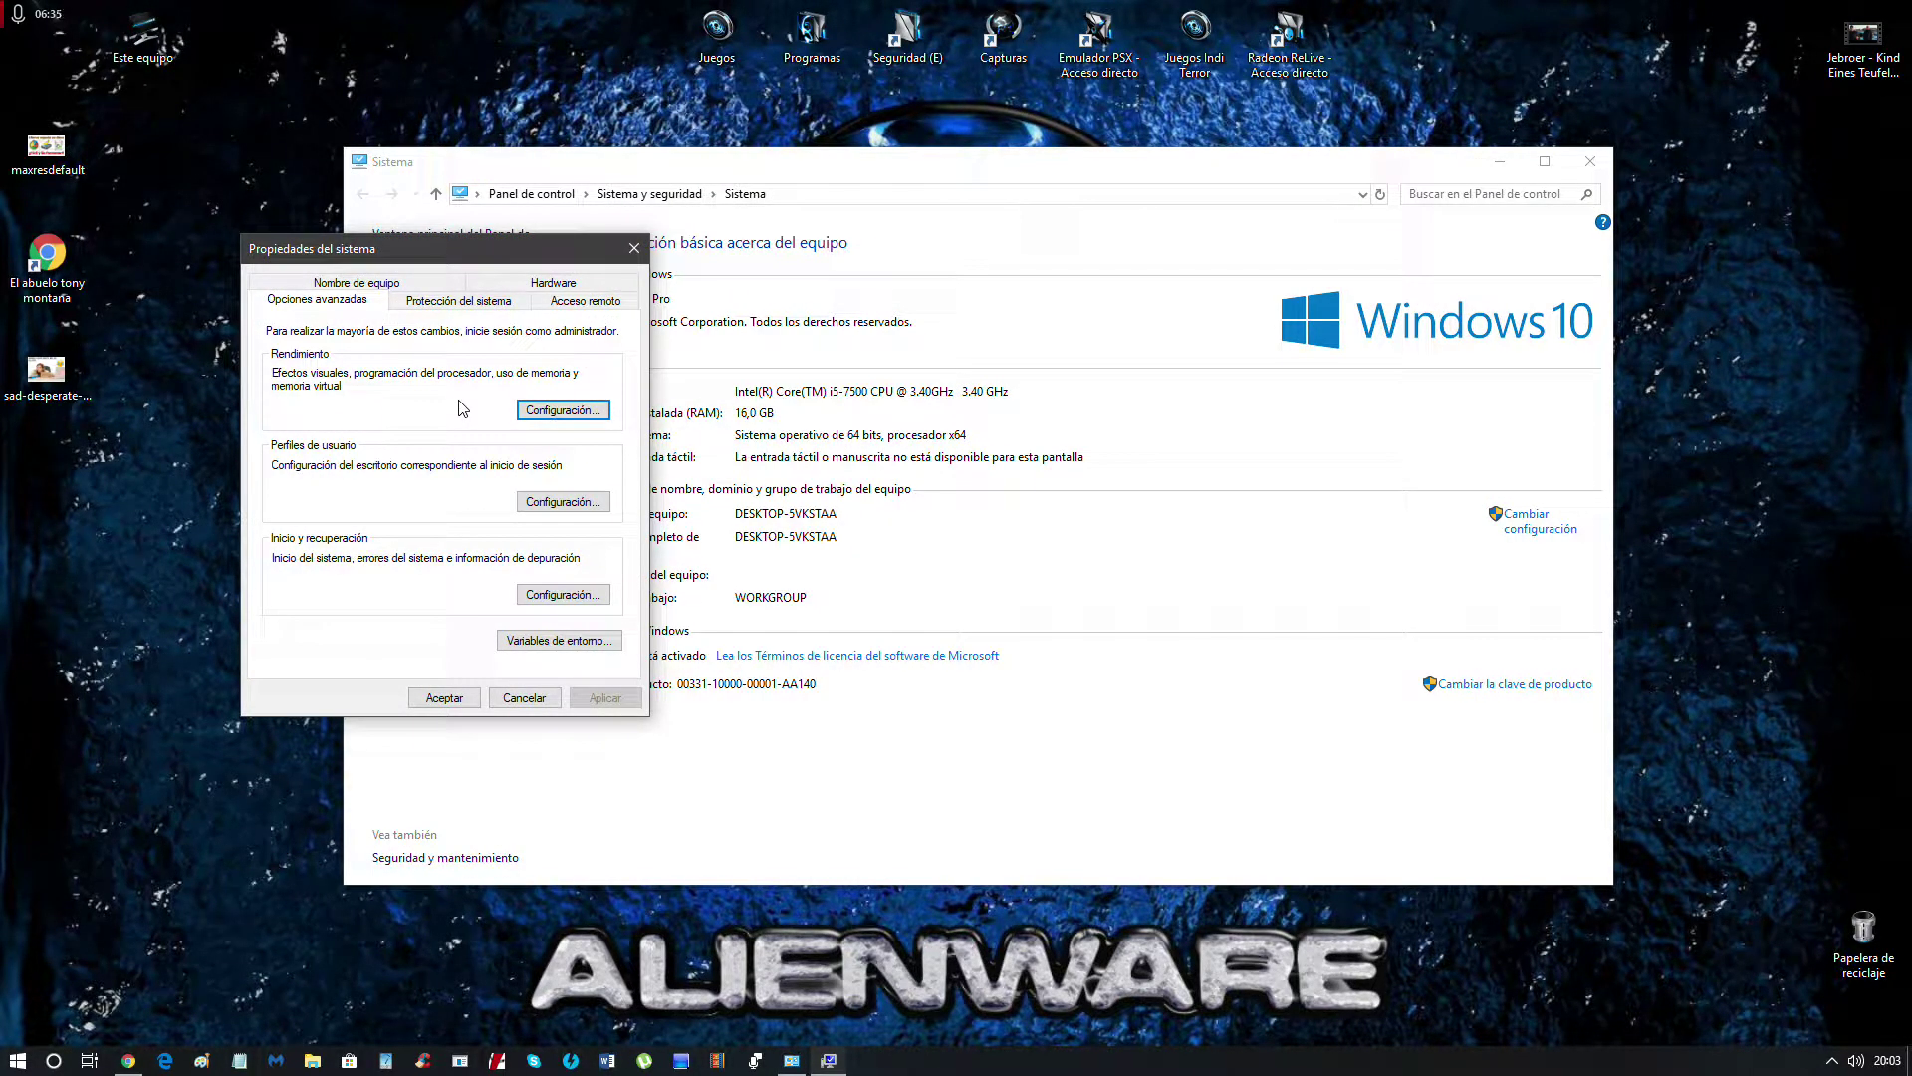
{"action": "left_click", "coordinate": [559, 411]}
{"action": "left_click", "coordinate": [674, 343]}
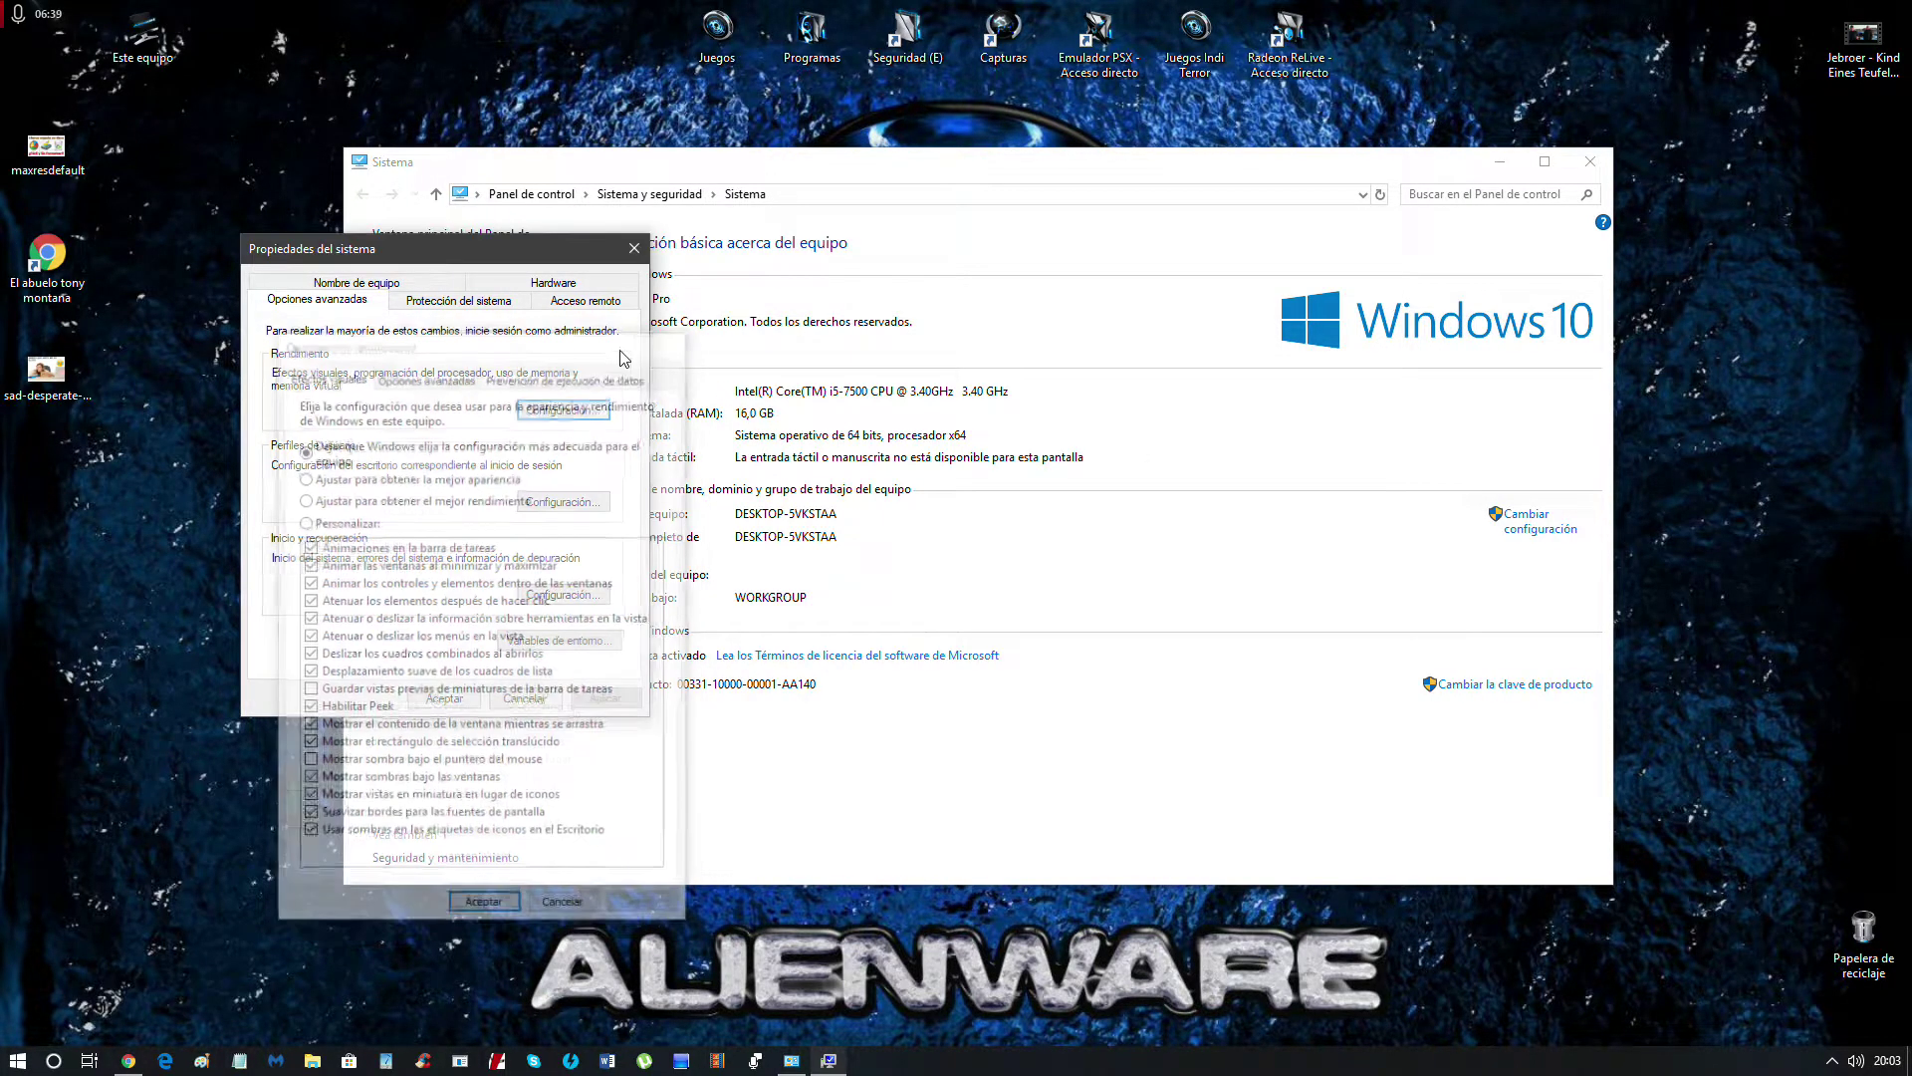
{"action": "left_click", "coordinate": [634, 249]}
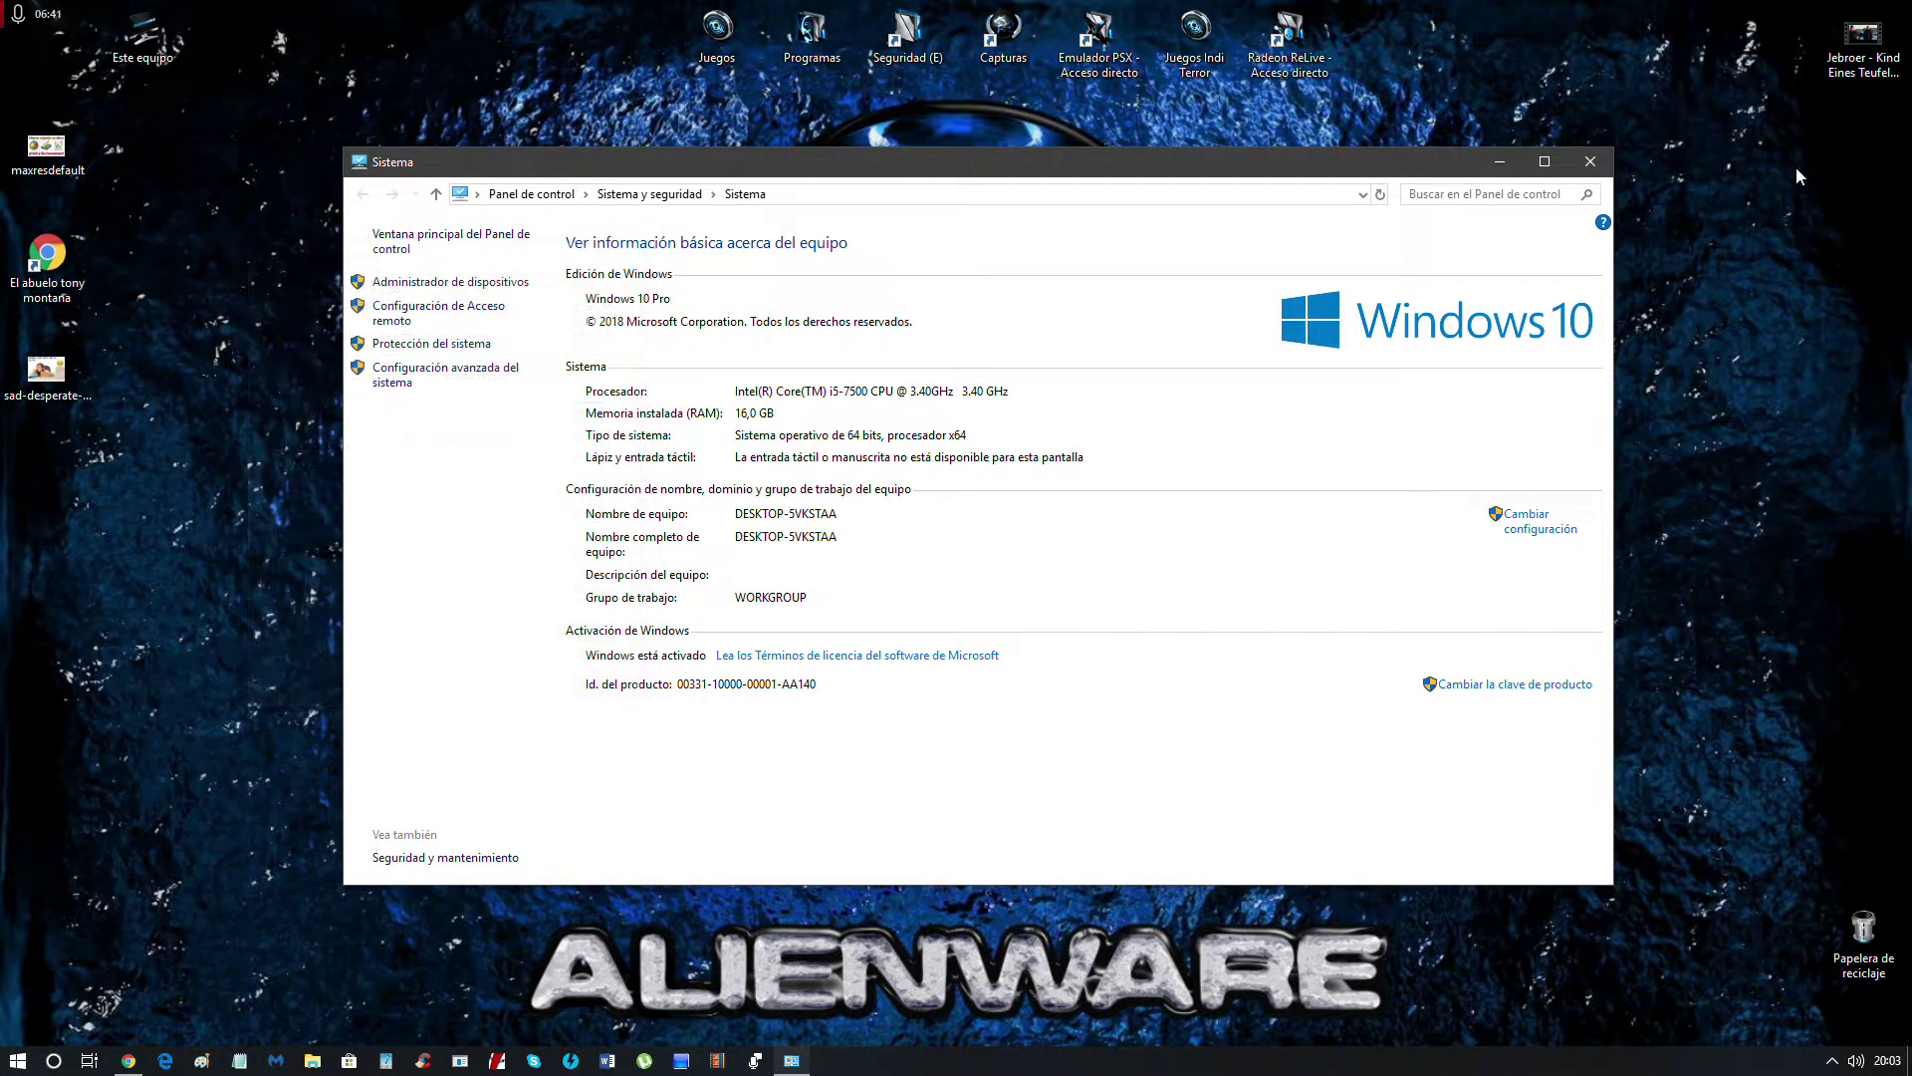
{"action": "left_click", "coordinate": [1591, 161]}
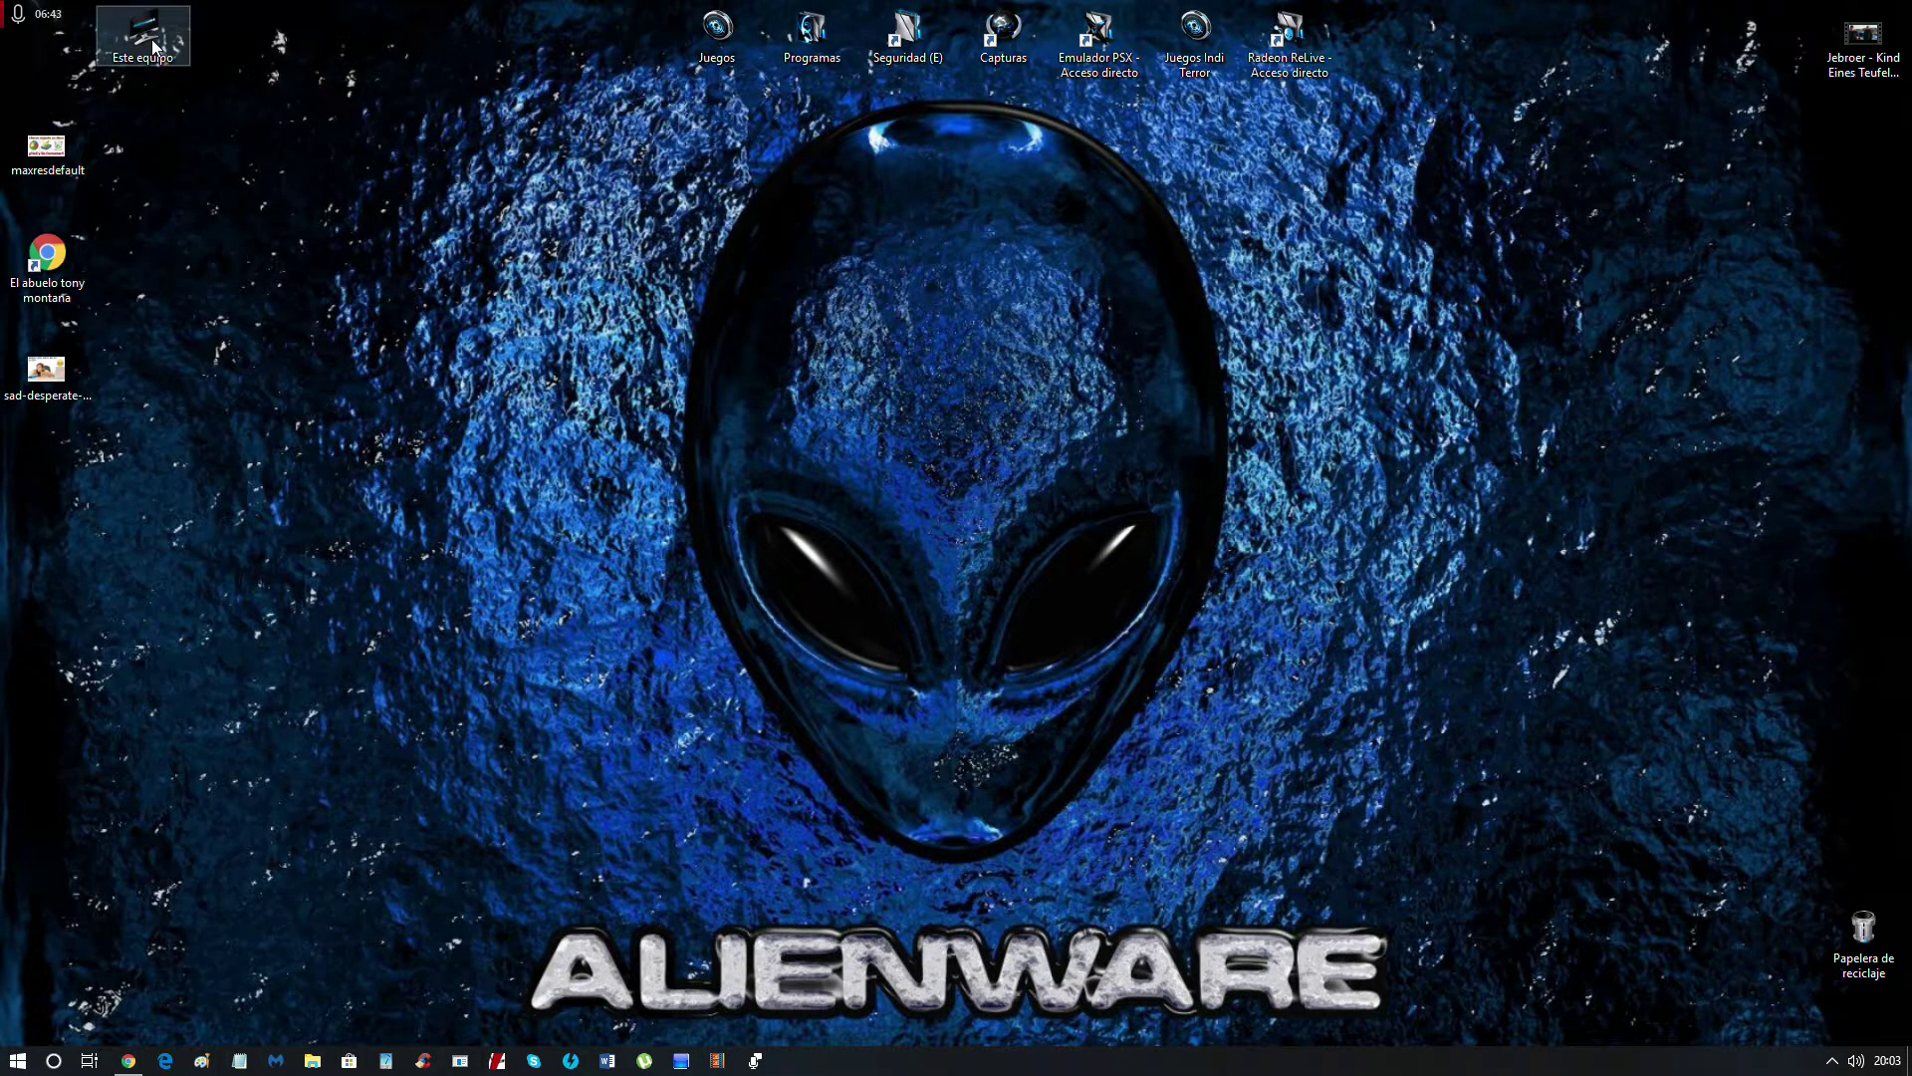
Open Este equipo, view the properties of Disco local (C:), and close the properties.
{"action": "double_click", "coordinate": [155, 47]}
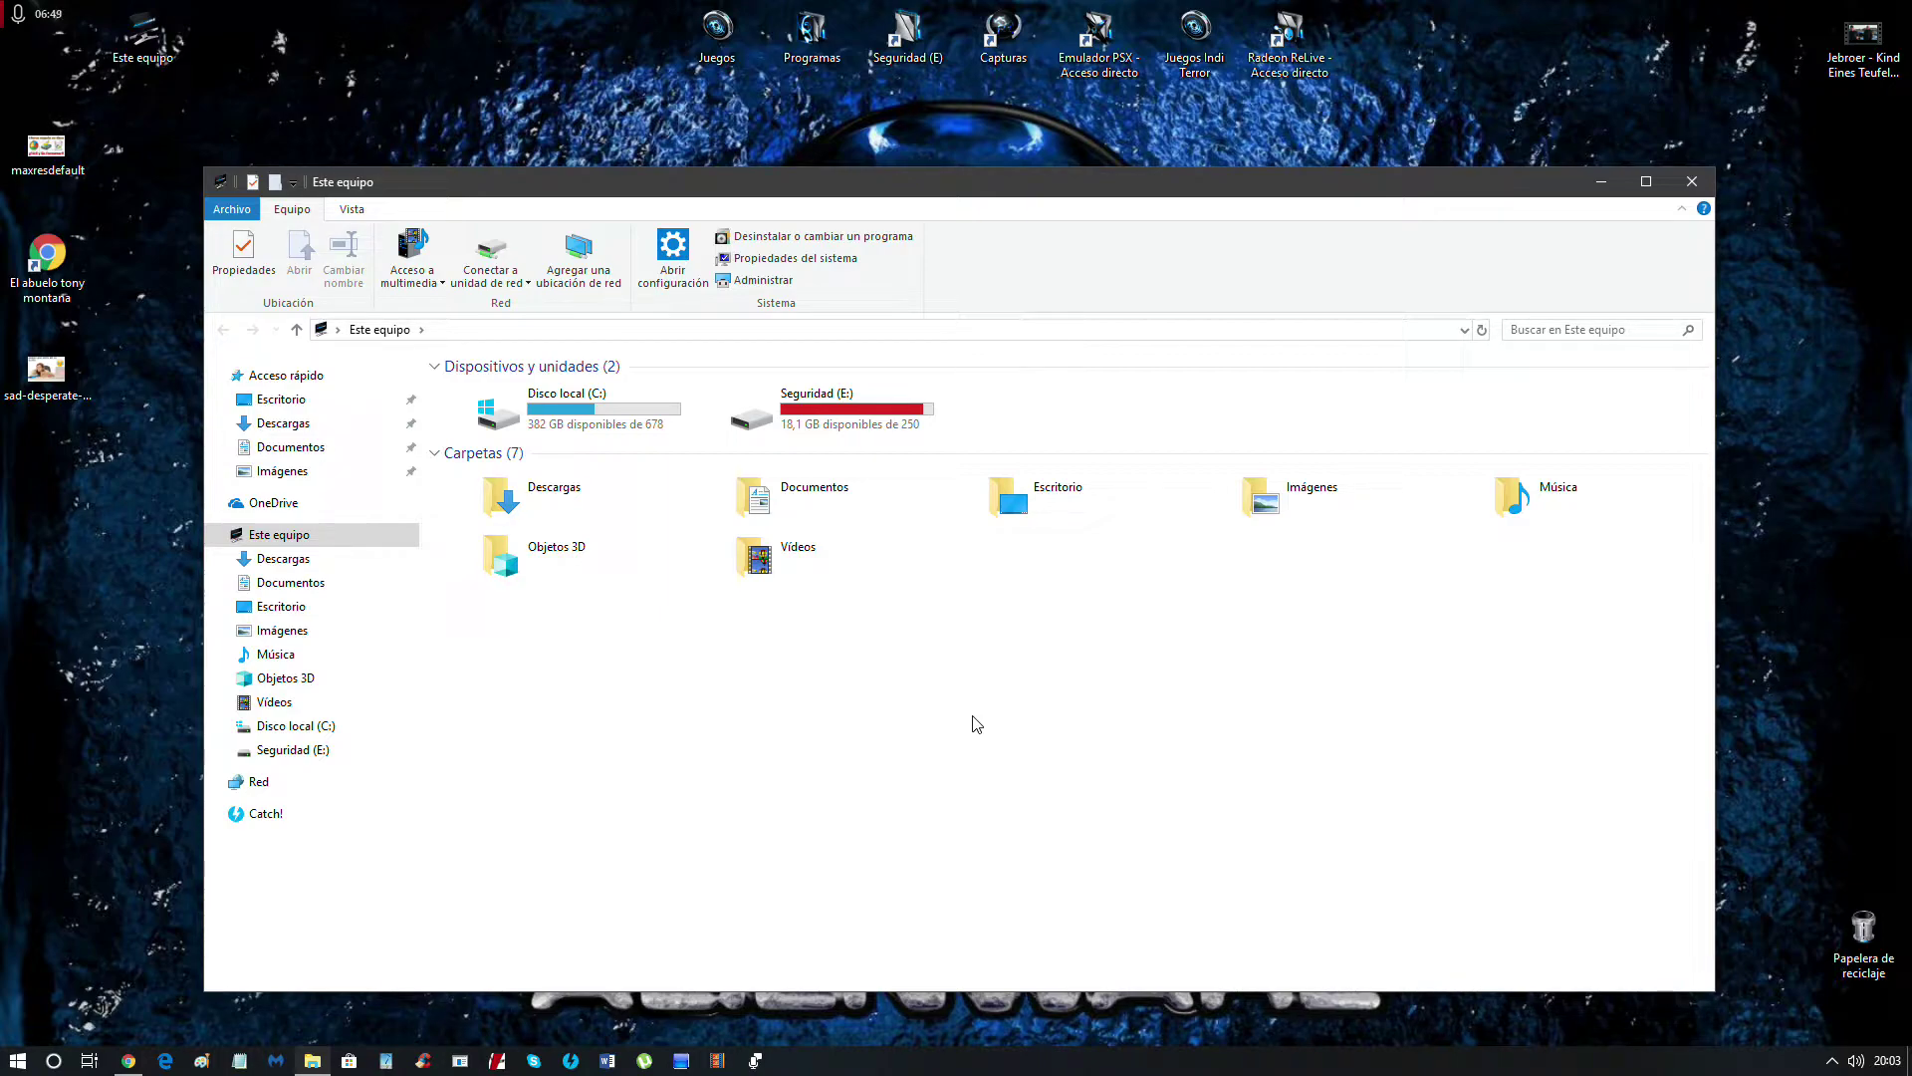
{"action": "right_click", "coordinate": [610, 409]}
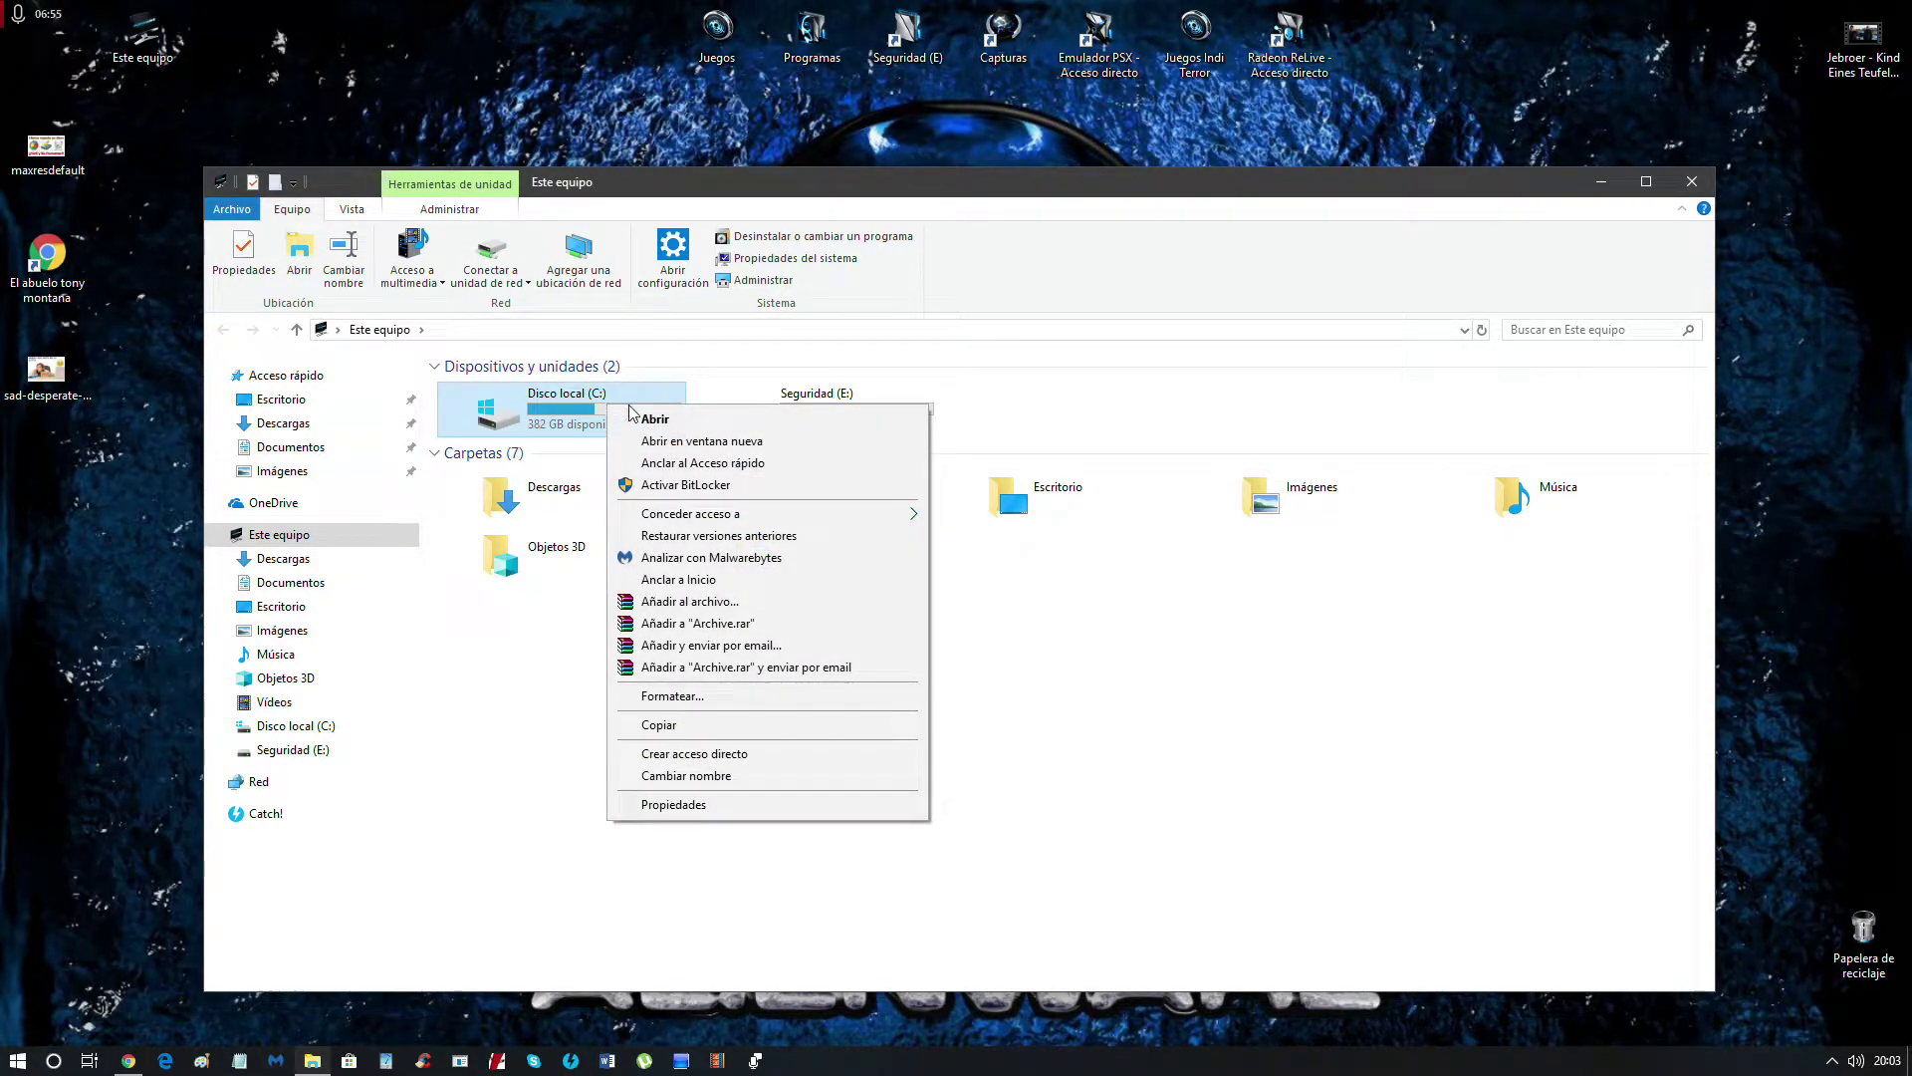
{"action": "left_click", "coordinate": [768, 807]}
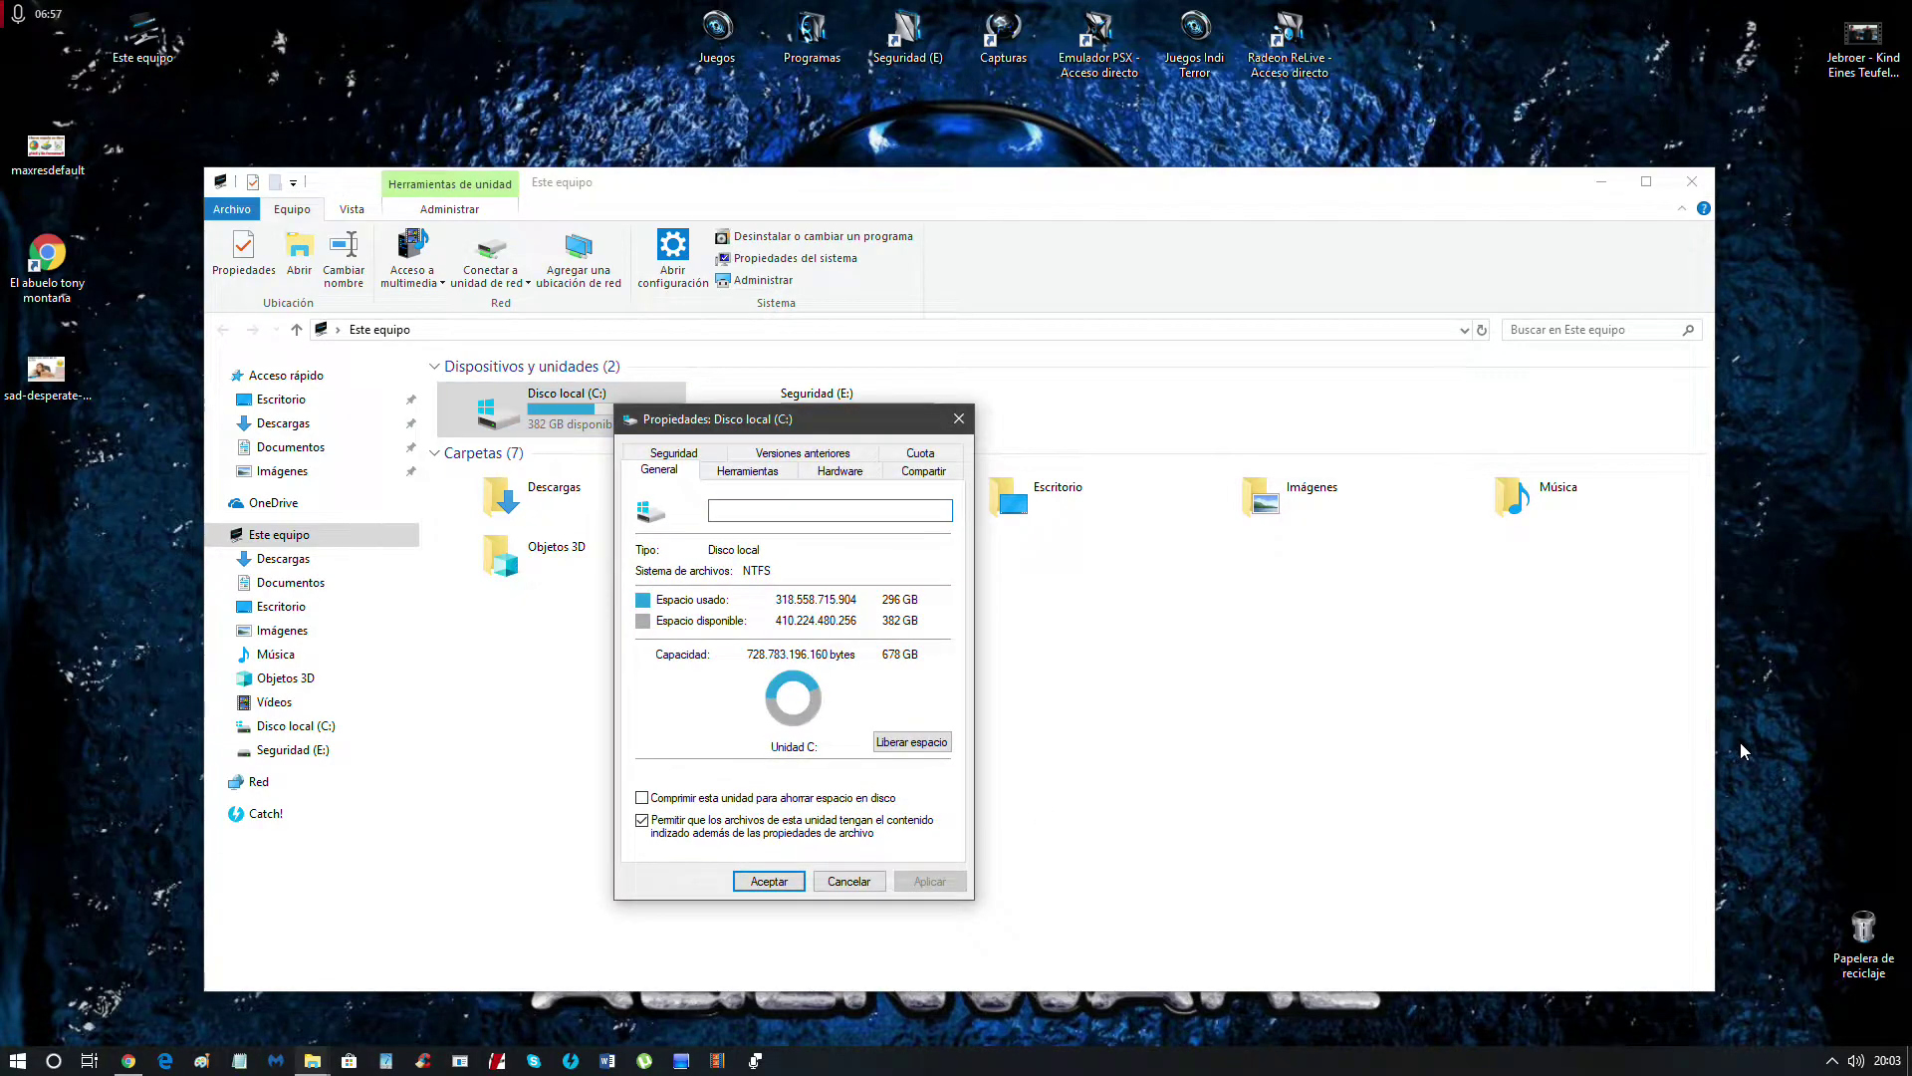
{"action": "left_click", "coordinate": [959, 419]}
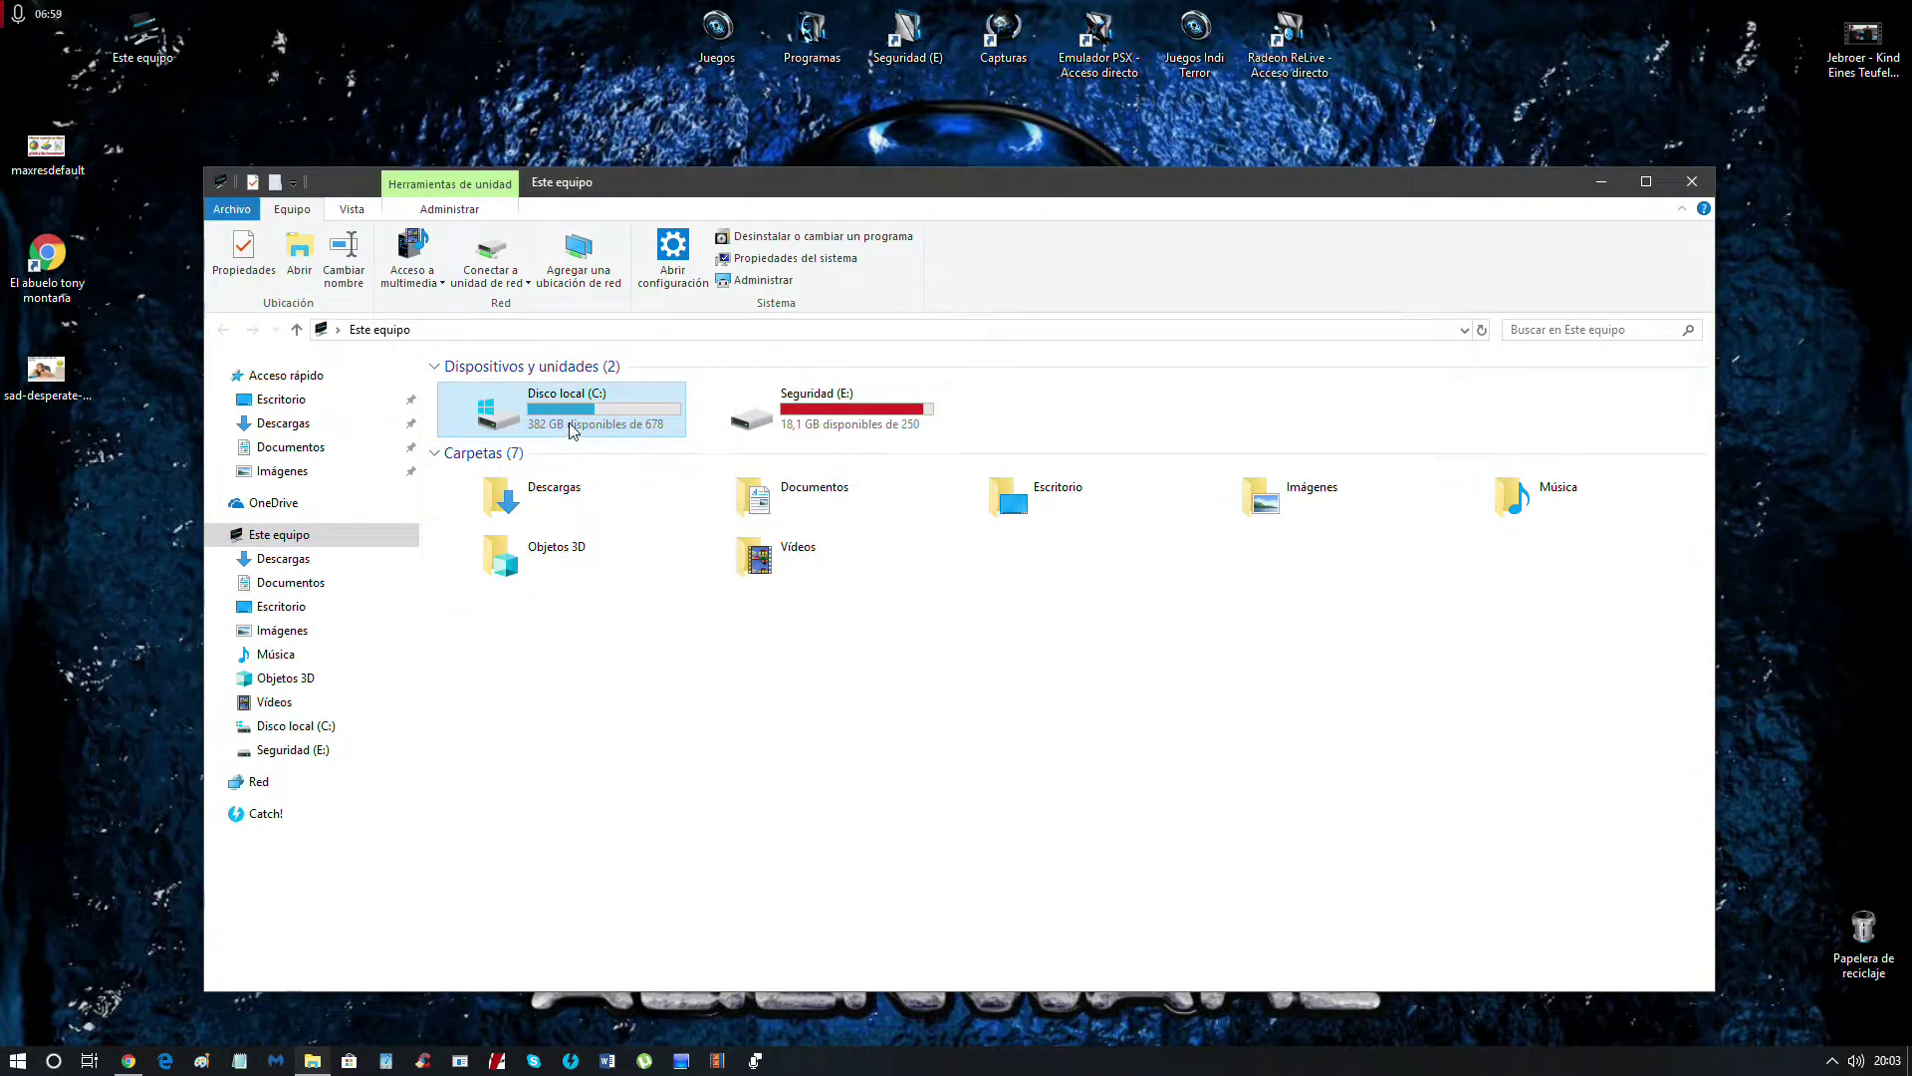
Start the disk space cleanup from the properties of Disco local (C:) and reposition its window.
{"action": "mouse_move", "coordinate": [588, 419]}
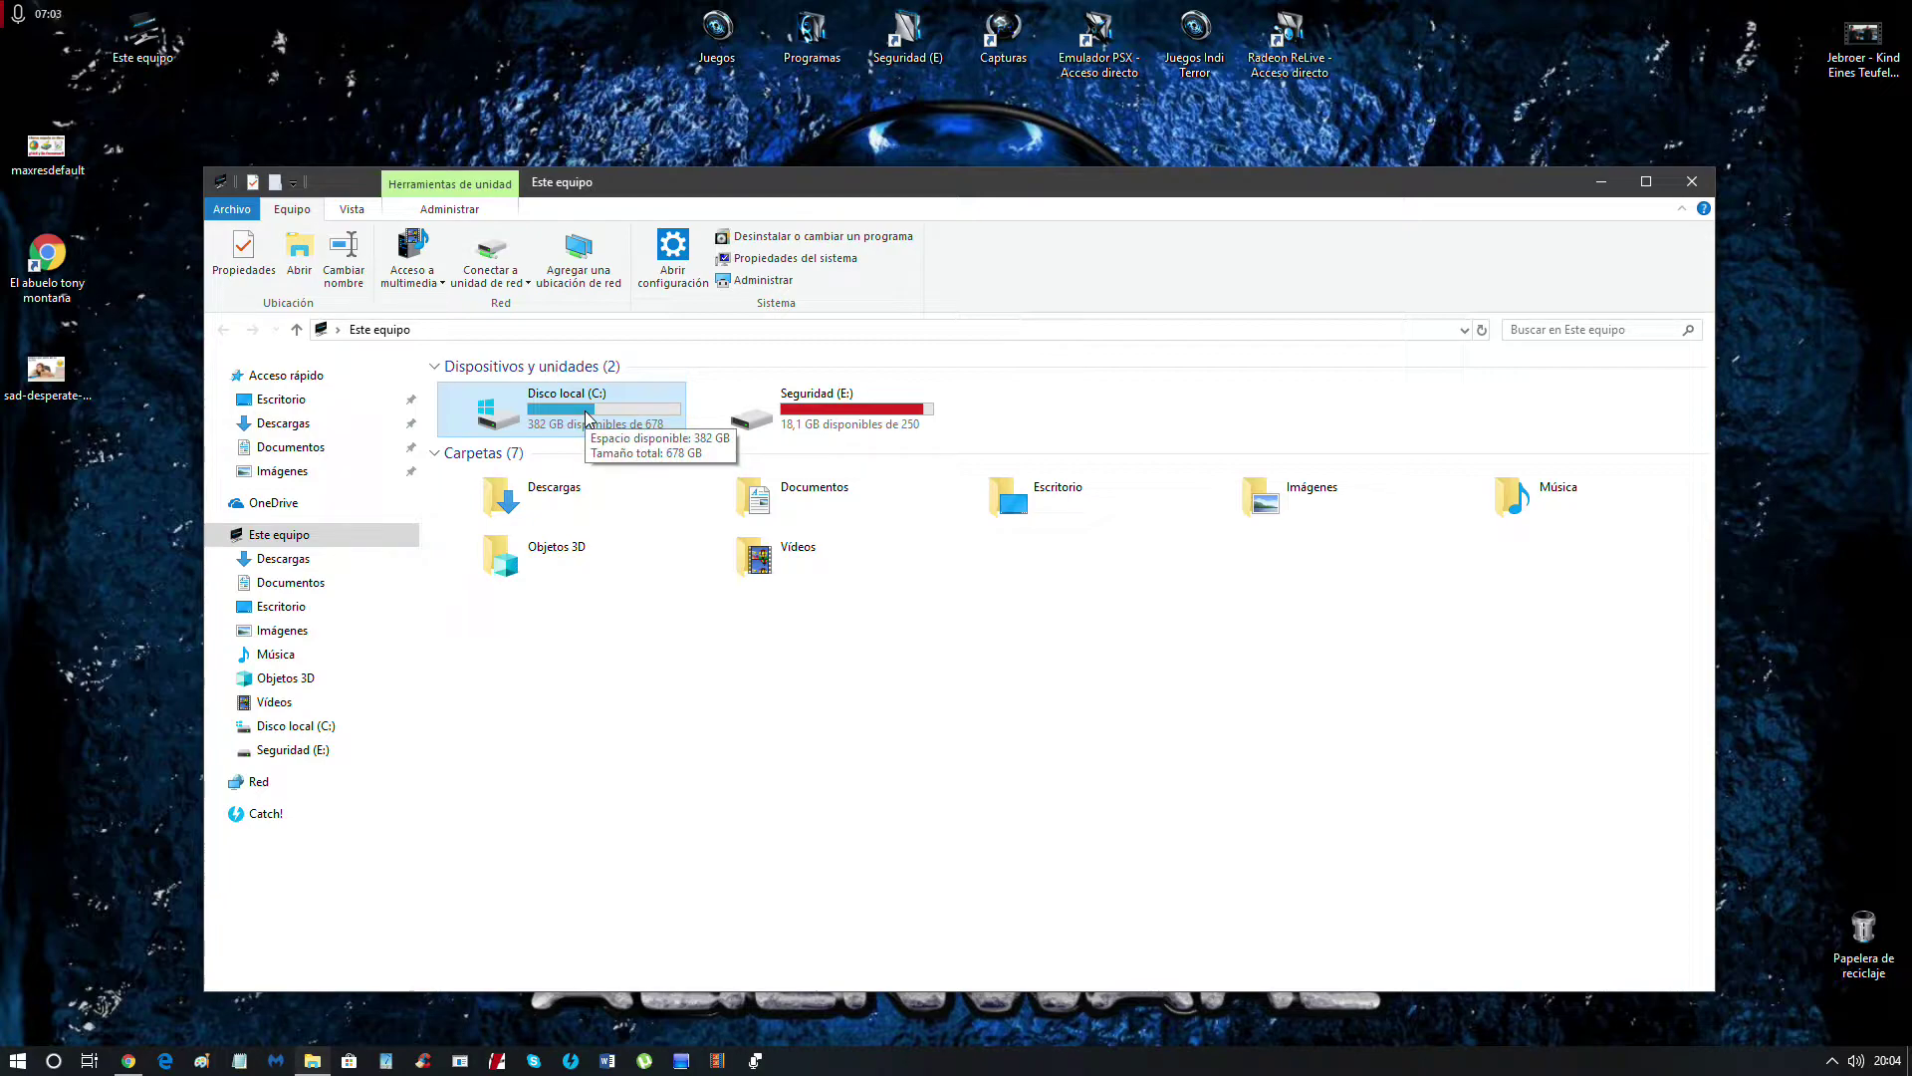
{"action": "right_click", "coordinate": [587, 412]}
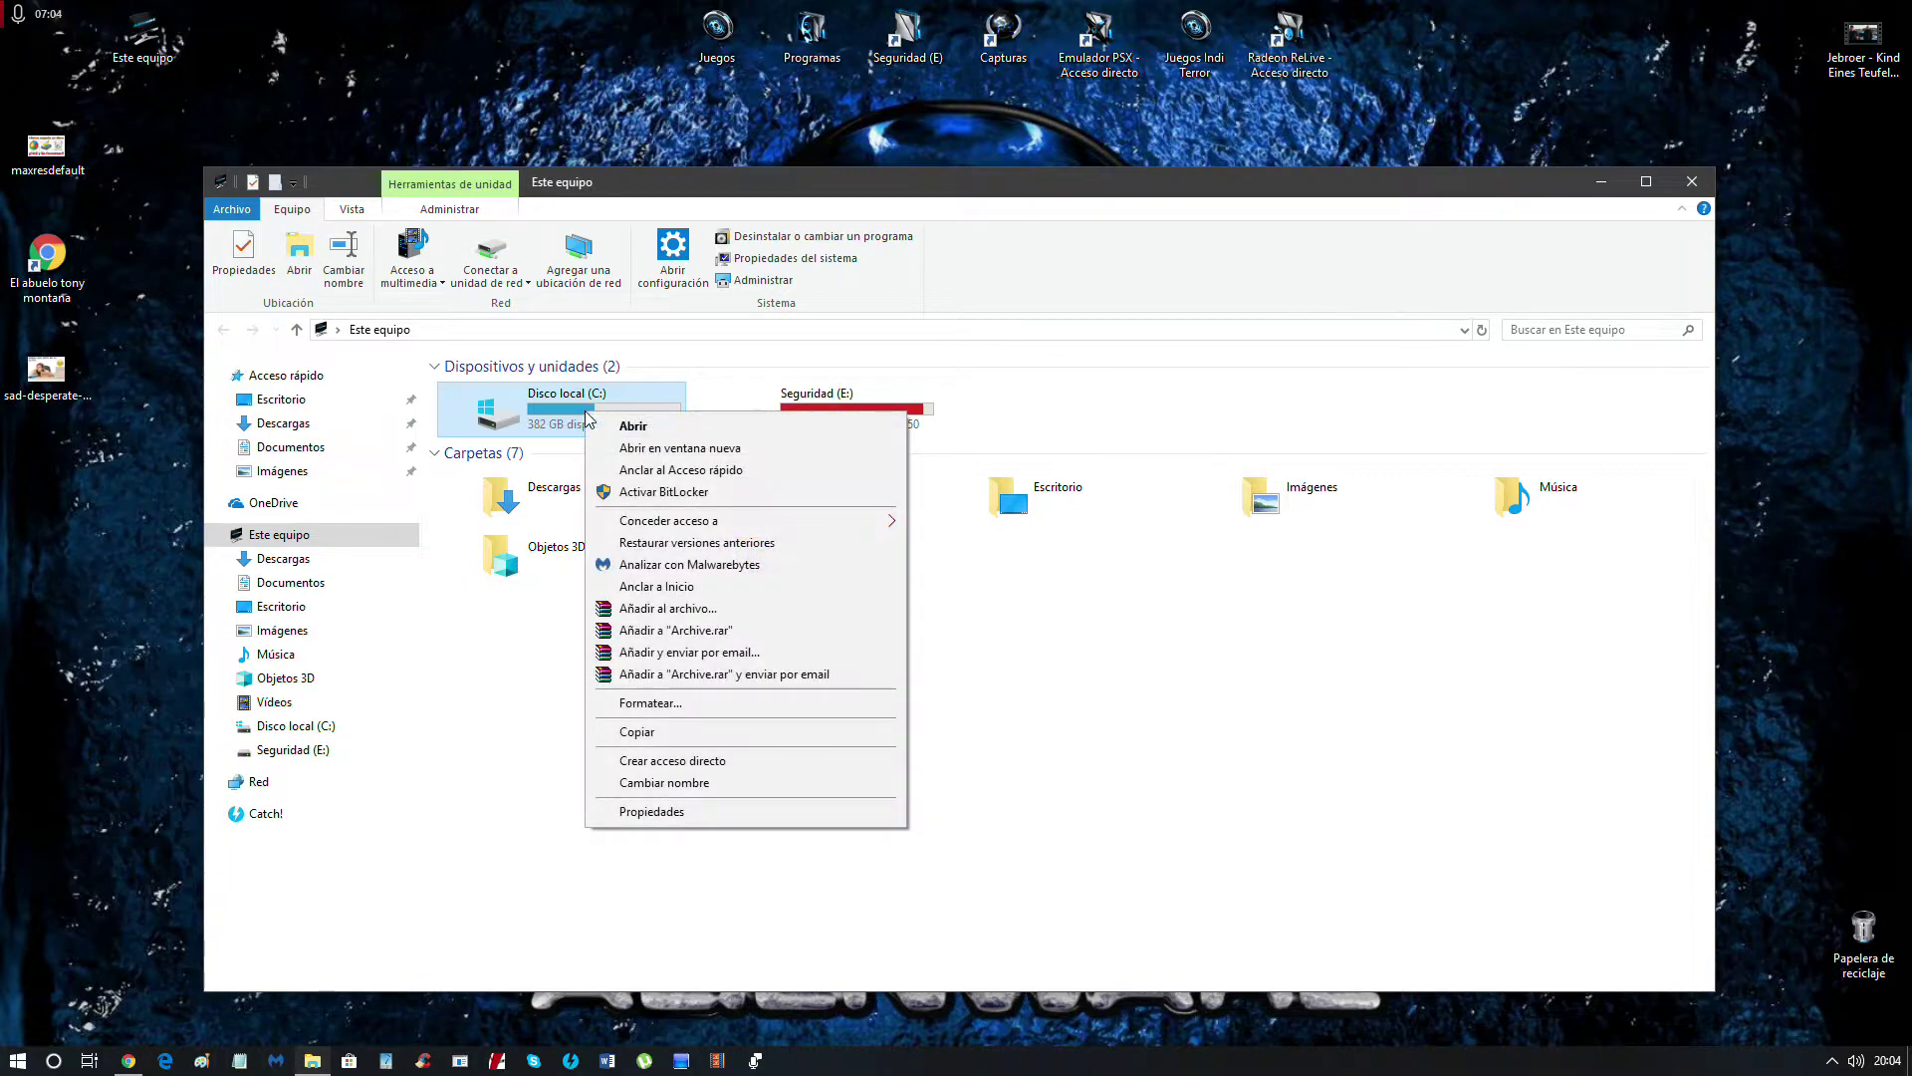
{"action": "left_click", "coordinate": [713, 812]}
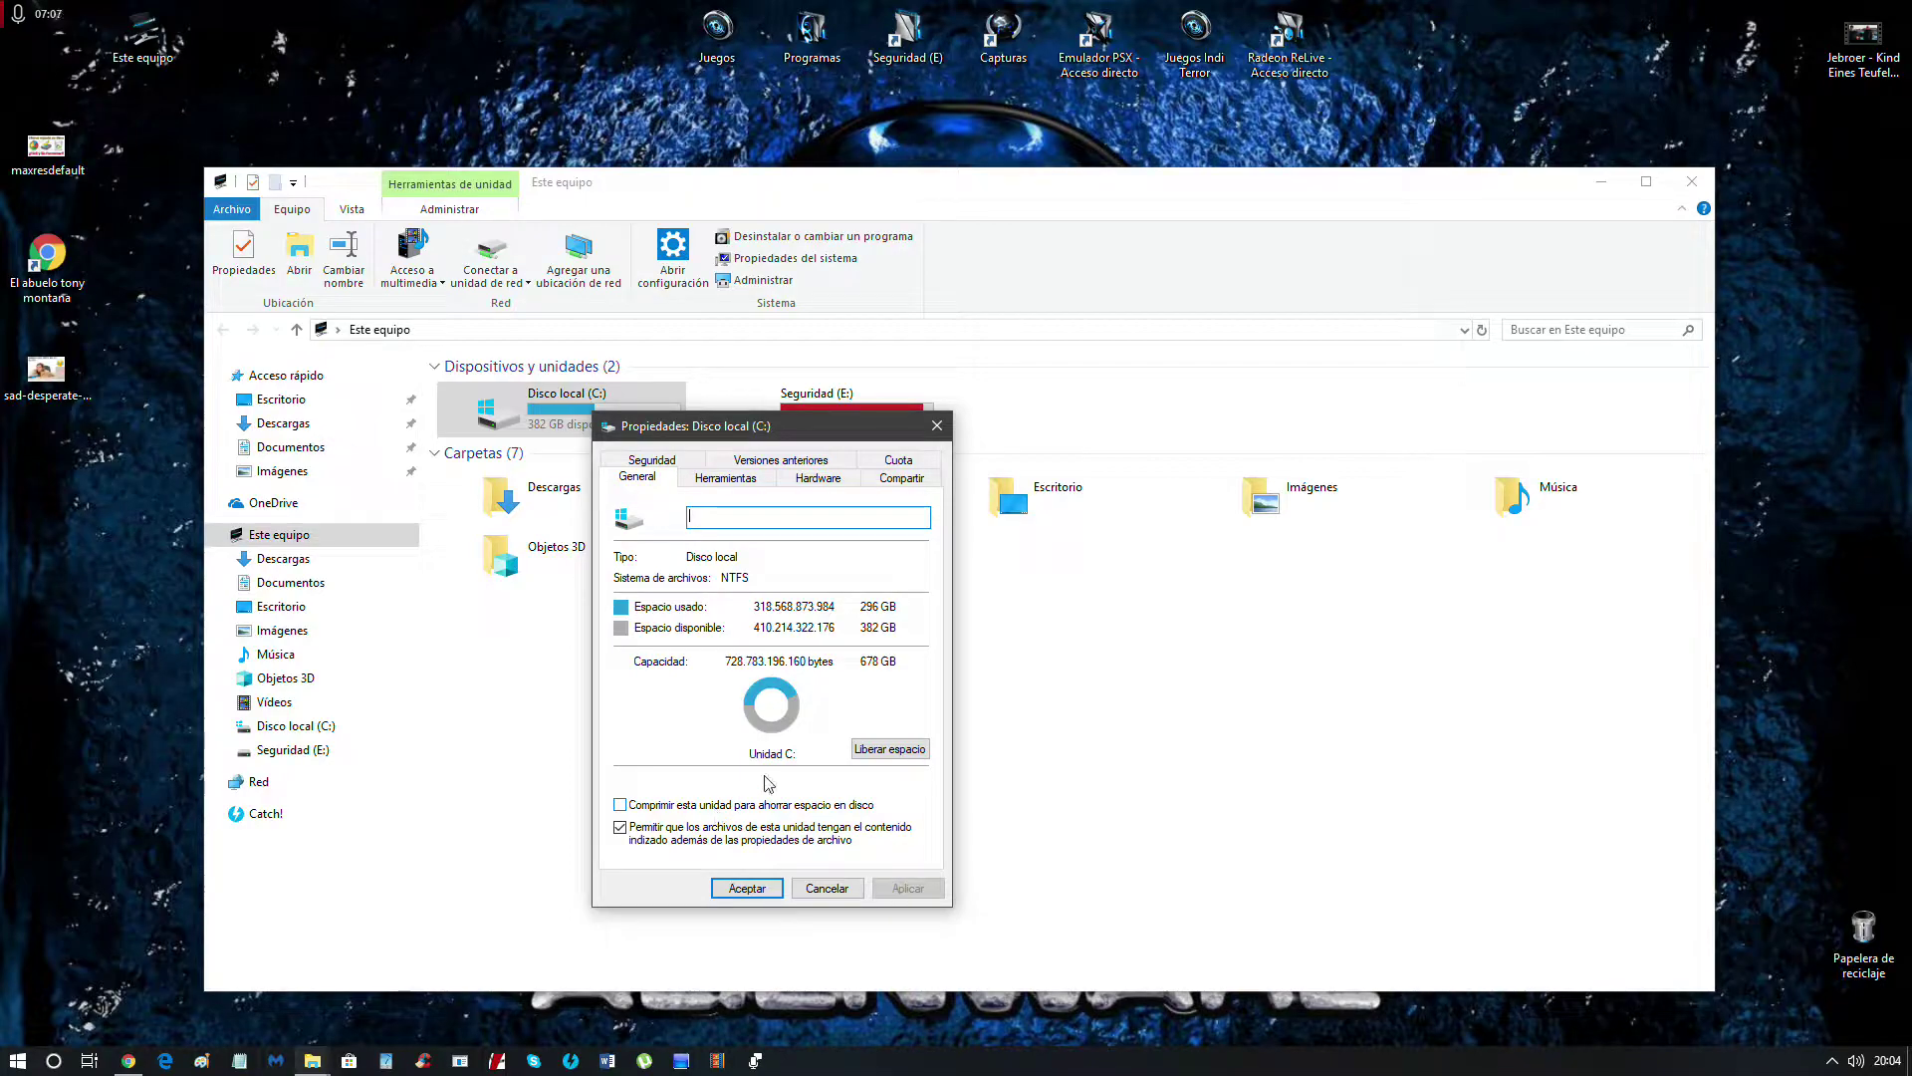
{"action": "left_click", "coordinate": [883, 751]}
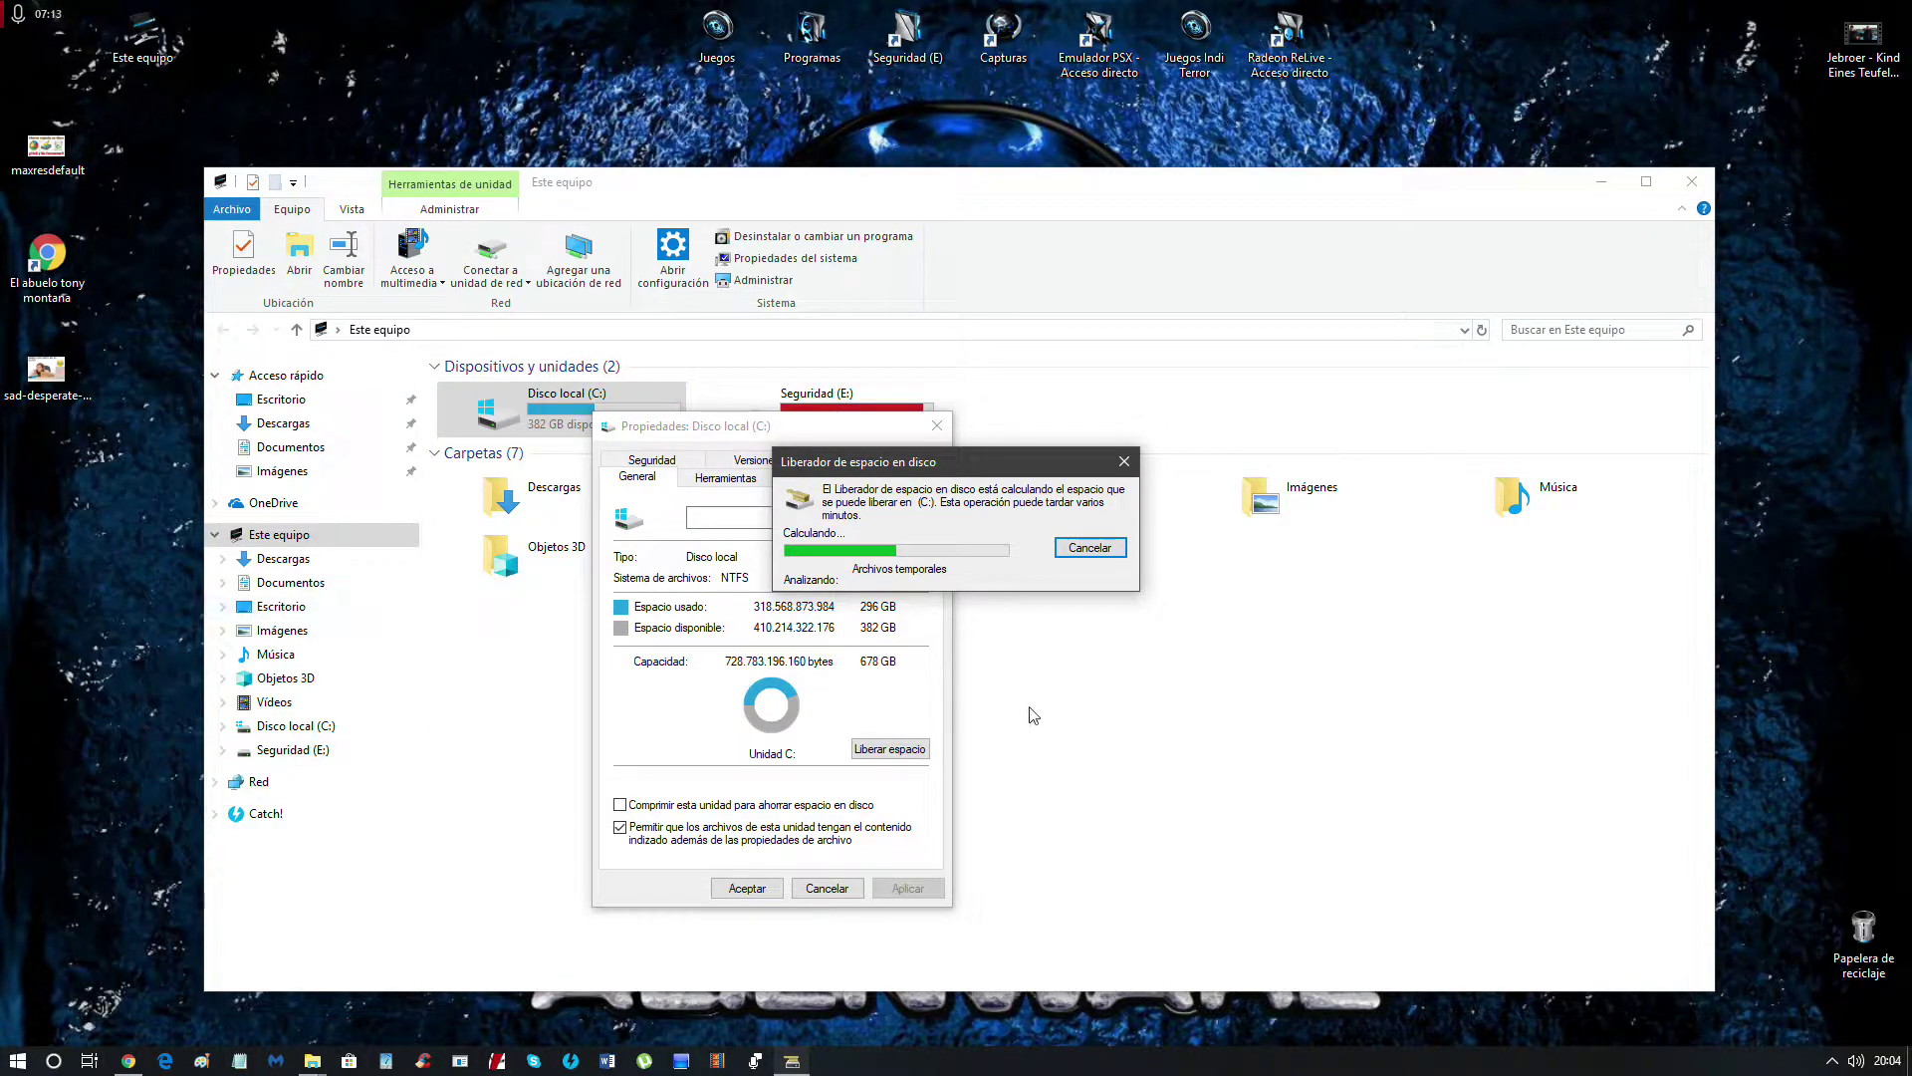
{"action": "left_click_drag", "start_coordinate": [244, 68], "coordinate": [473, 274]}
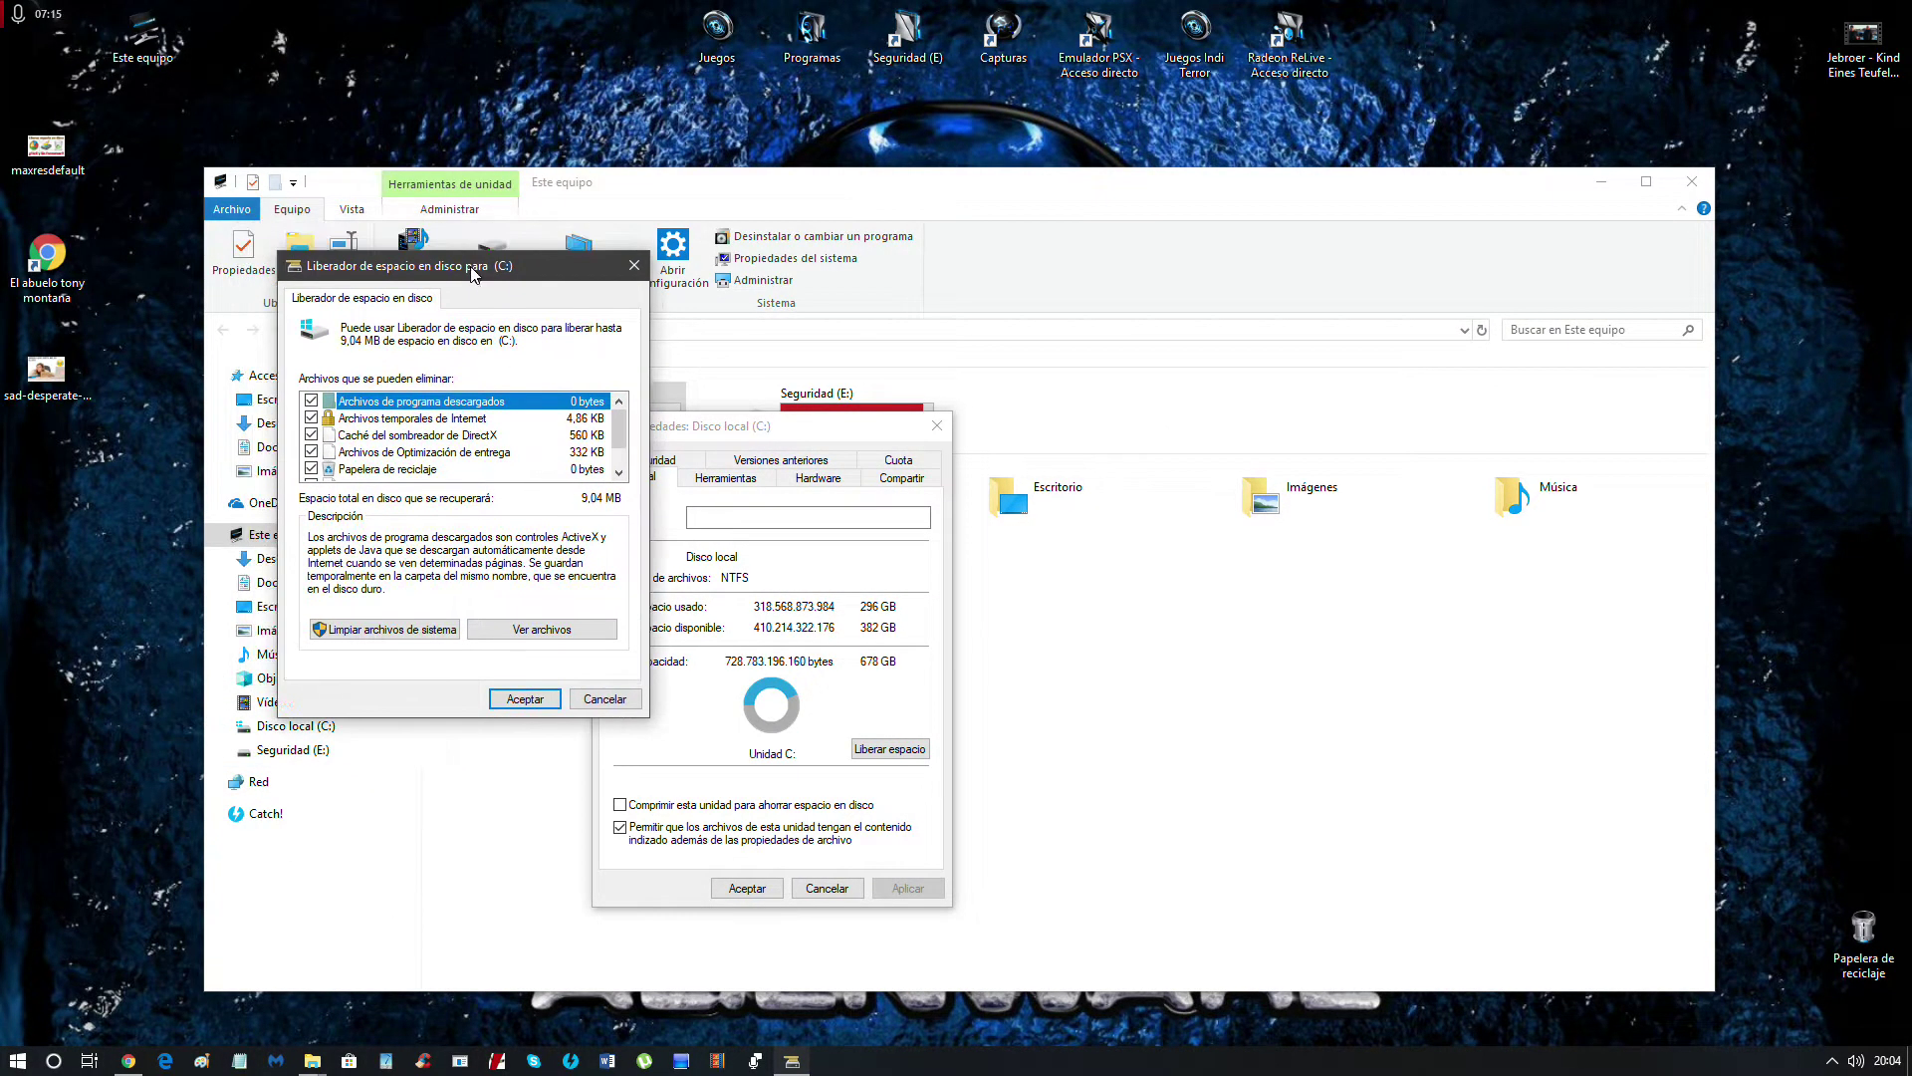
Review the file categories that can be deleted from drive C:, leaving all of them ticked.
{"action": "left_click", "coordinate": [311, 400]}
{"action": "left_click", "coordinate": [311, 417]}
{"action": "left_click", "coordinate": [311, 435]}
{"action": "left_click", "coordinate": [311, 470]}
{"action": "scroll", "coordinate": [317, 444], "scroll_direction": "down", "scroll_amount": 1}
{"action": "left_click", "coordinate": [311, 434]}
{"action": "left_click", "coordinate": [310, 418]}
{"action": "left_click", "coordinate": [311, 400]}
{"action": "scroll", "coordinate": [329, 413], "scroll_direction": "up", "scroll_amount": 1}
{"action": "left_click", "coordinate": [311, 400]}
{"action": "left_click", "coordinate": [311, 418]}
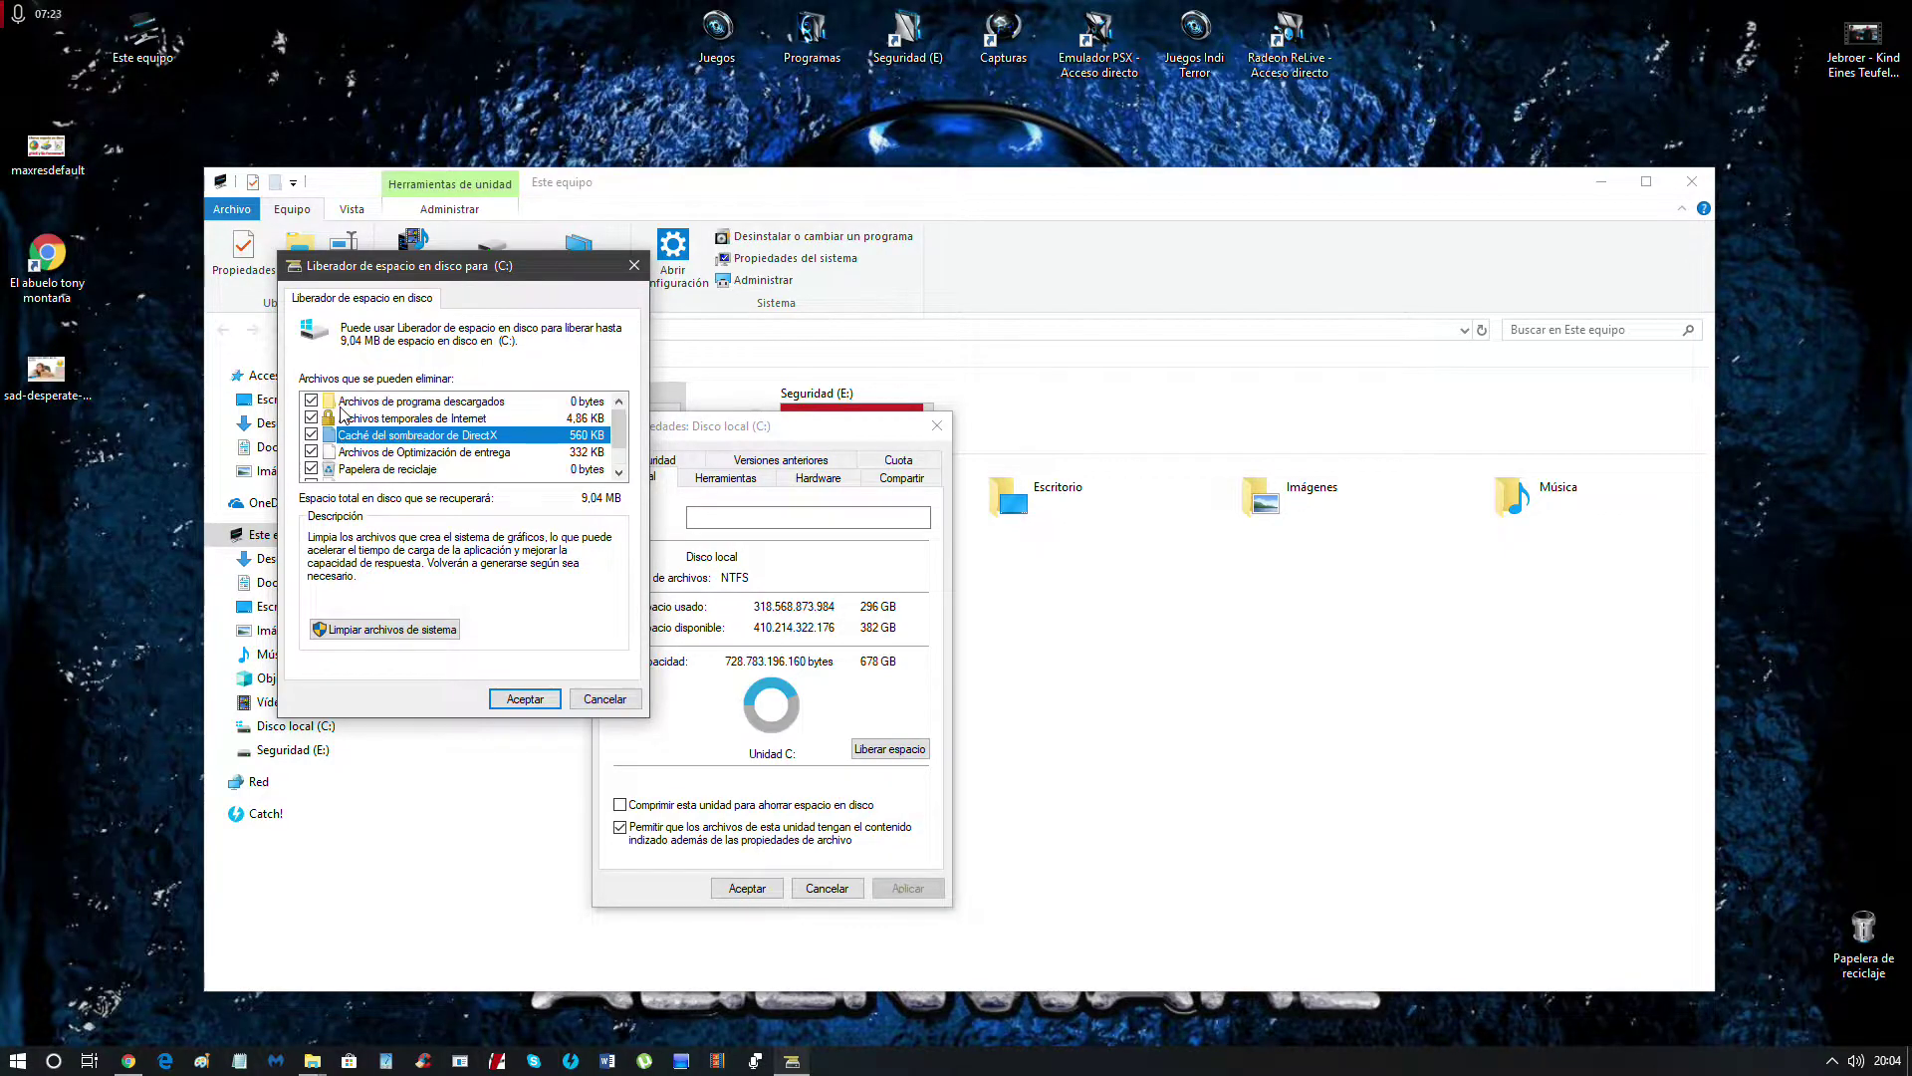
{"action": "scroll", "coordinate": [344, 414], "scroll_direction": "down", "scroll_amount": 1}
{"action": "scroll", "coordinate": [344, 413], "scroll_direction": "up", "scroll_amount": 1}
Permanently delete the ticked file categories from drive C:, and close the drive properties and the Este equipo window.
{"action": "left_click", "coordinate": [522, 701]}
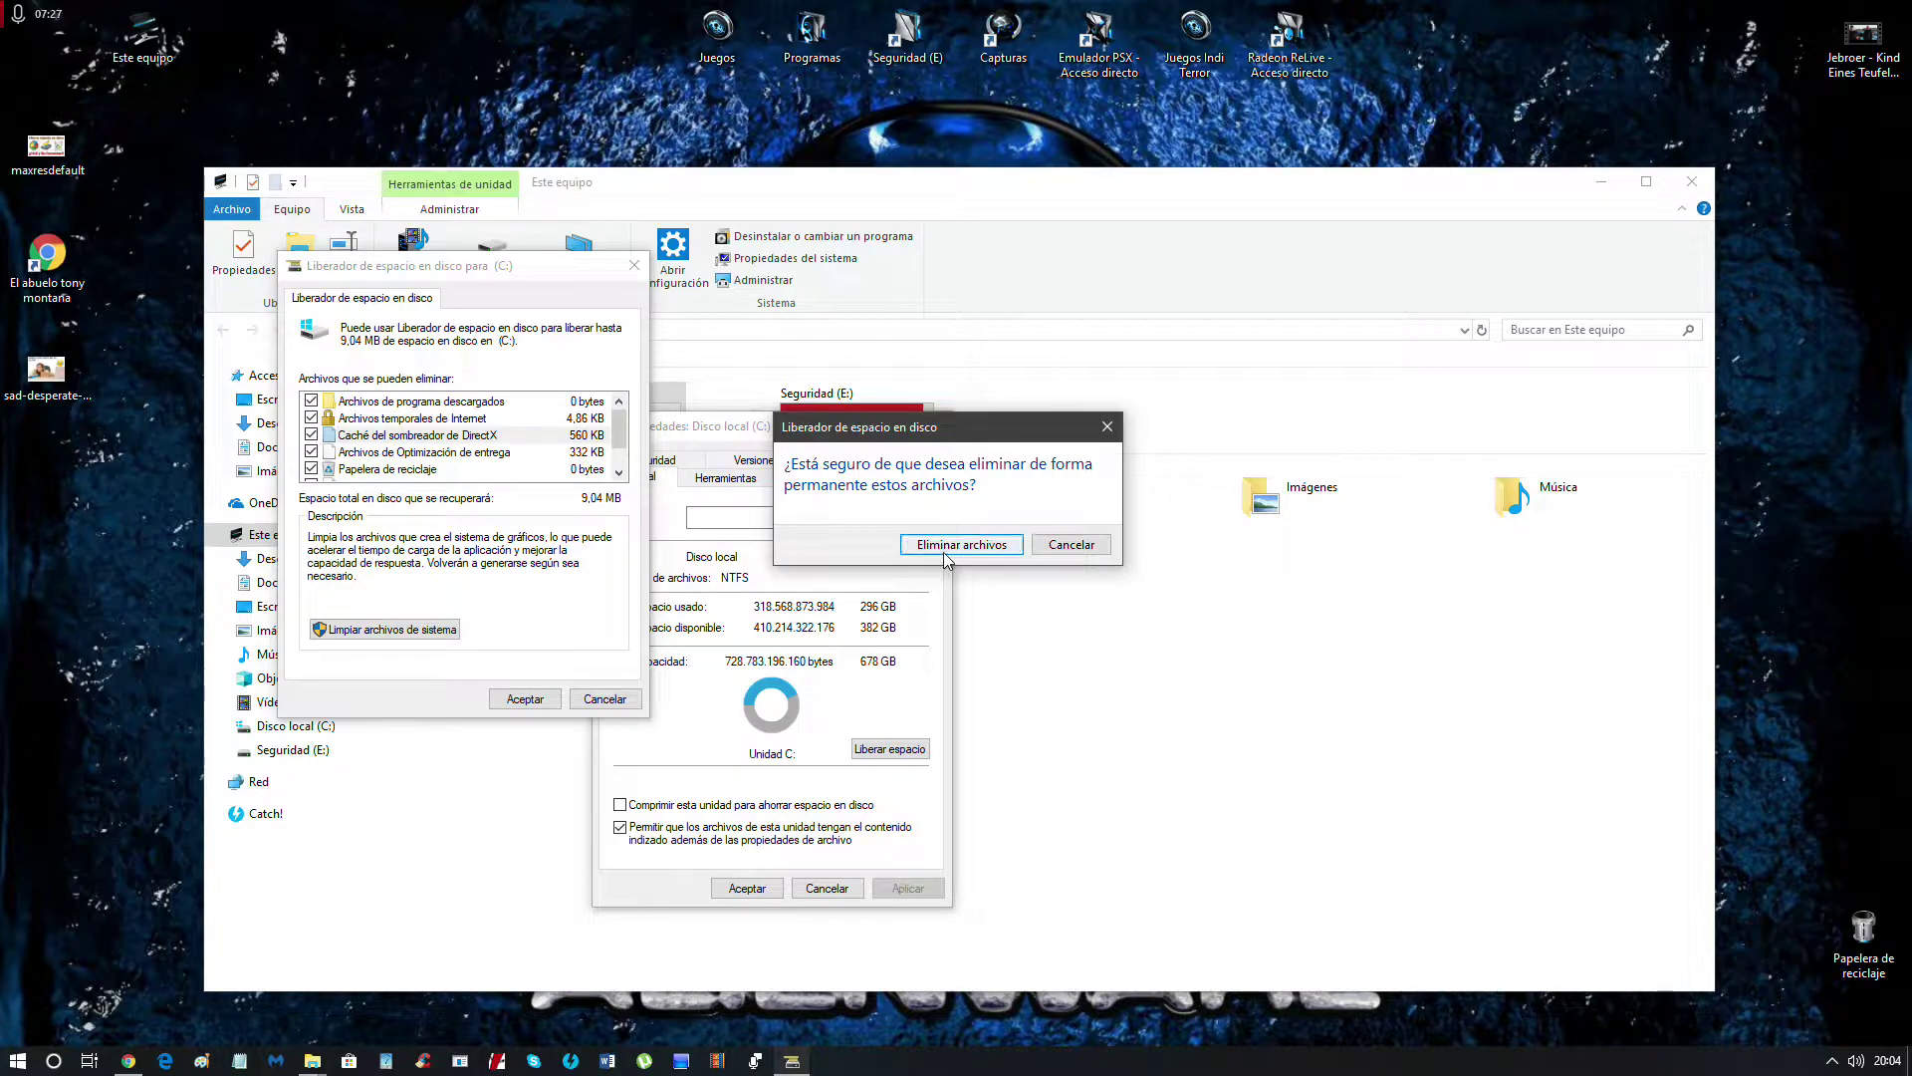
{"action": "left_click", "coordinate": [948, 545]}
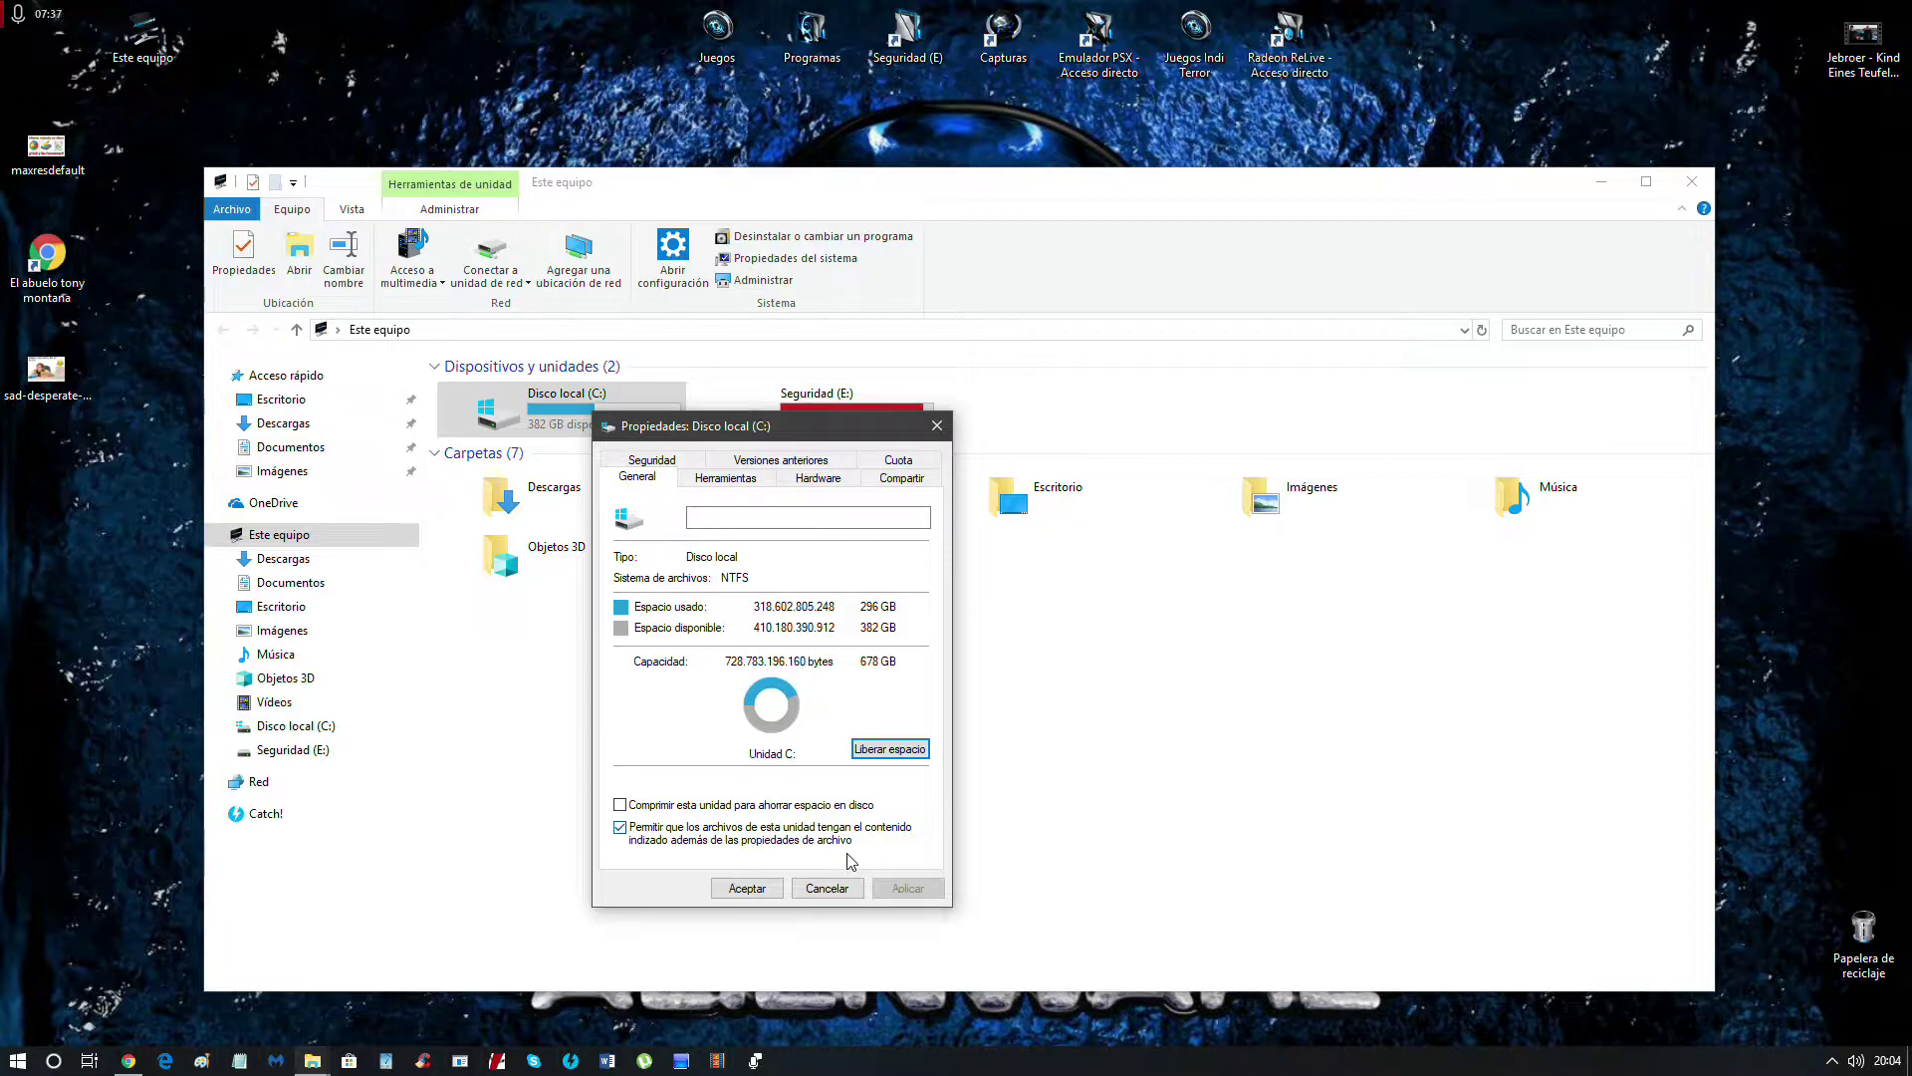
{"action": "left_click", "coordinate": [727, 889]}
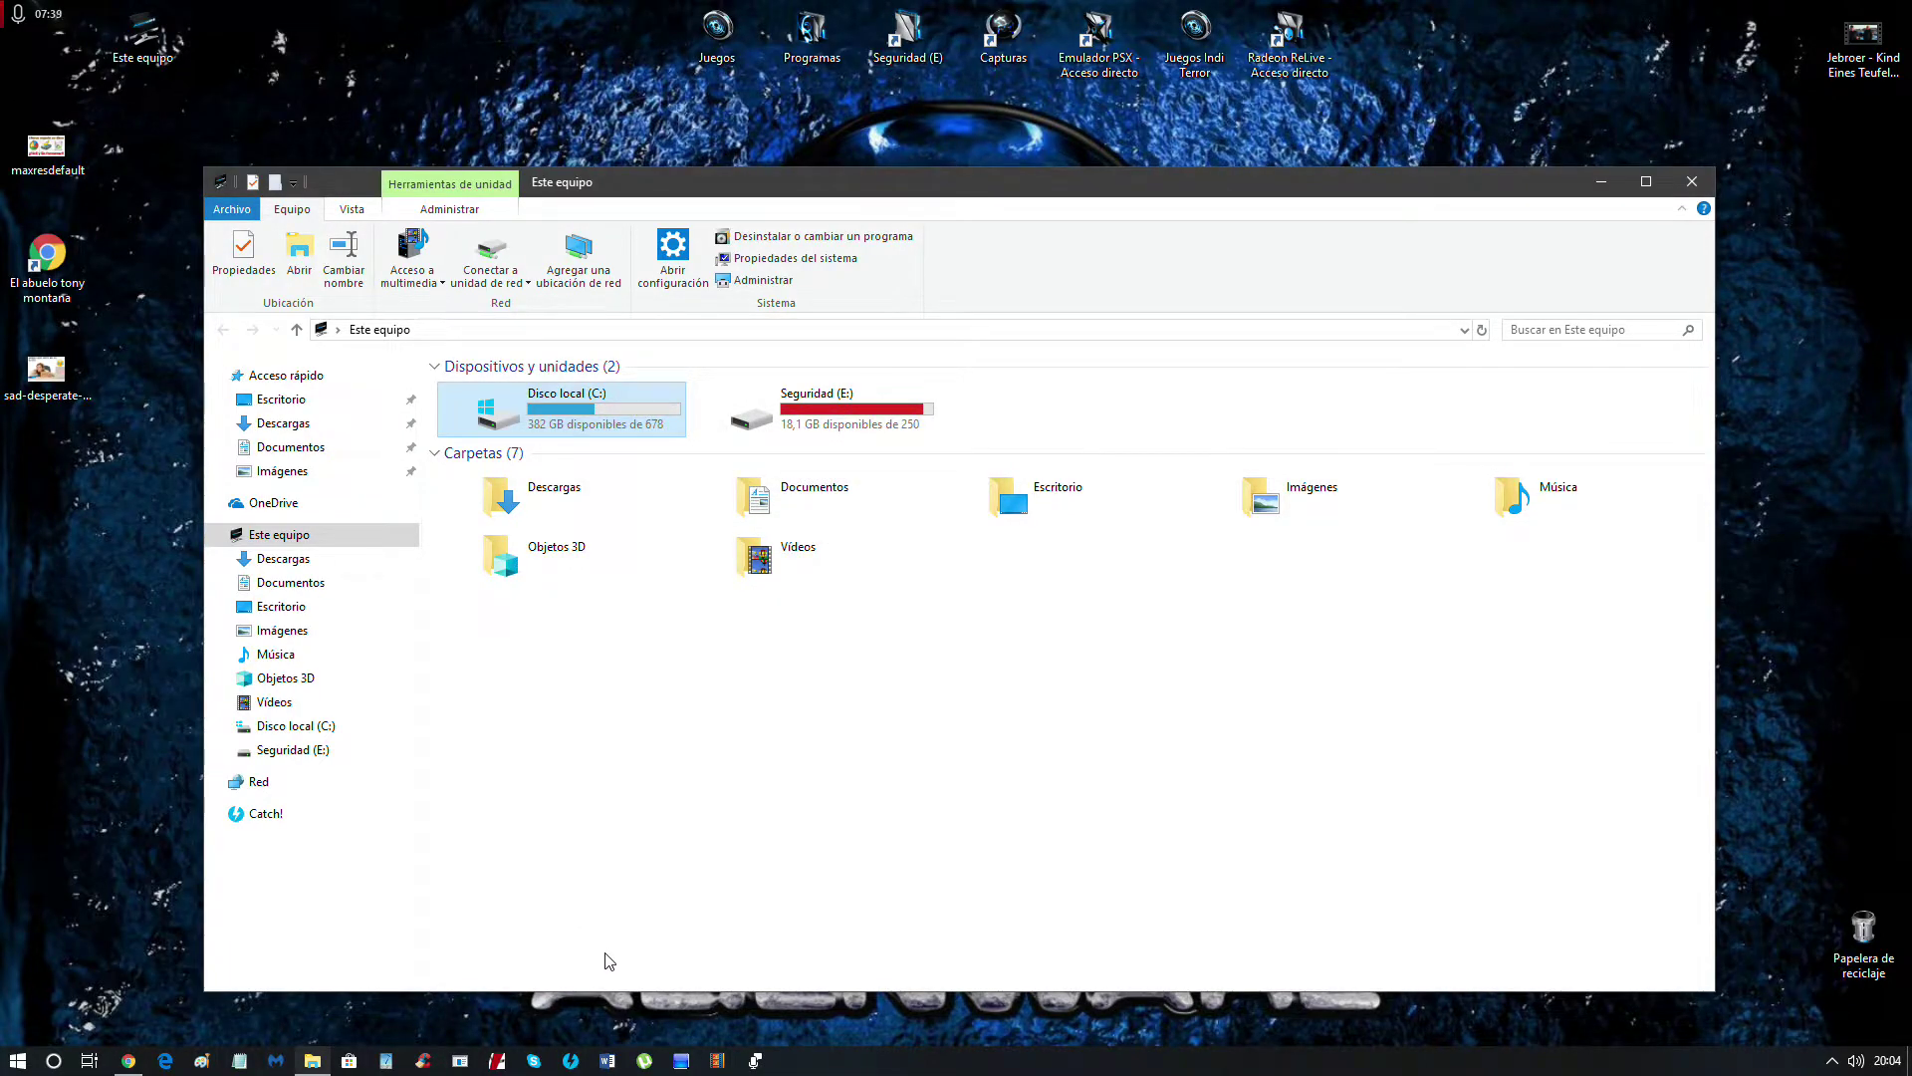
{"action": "left_click", "coordinate": [1691, 180]}
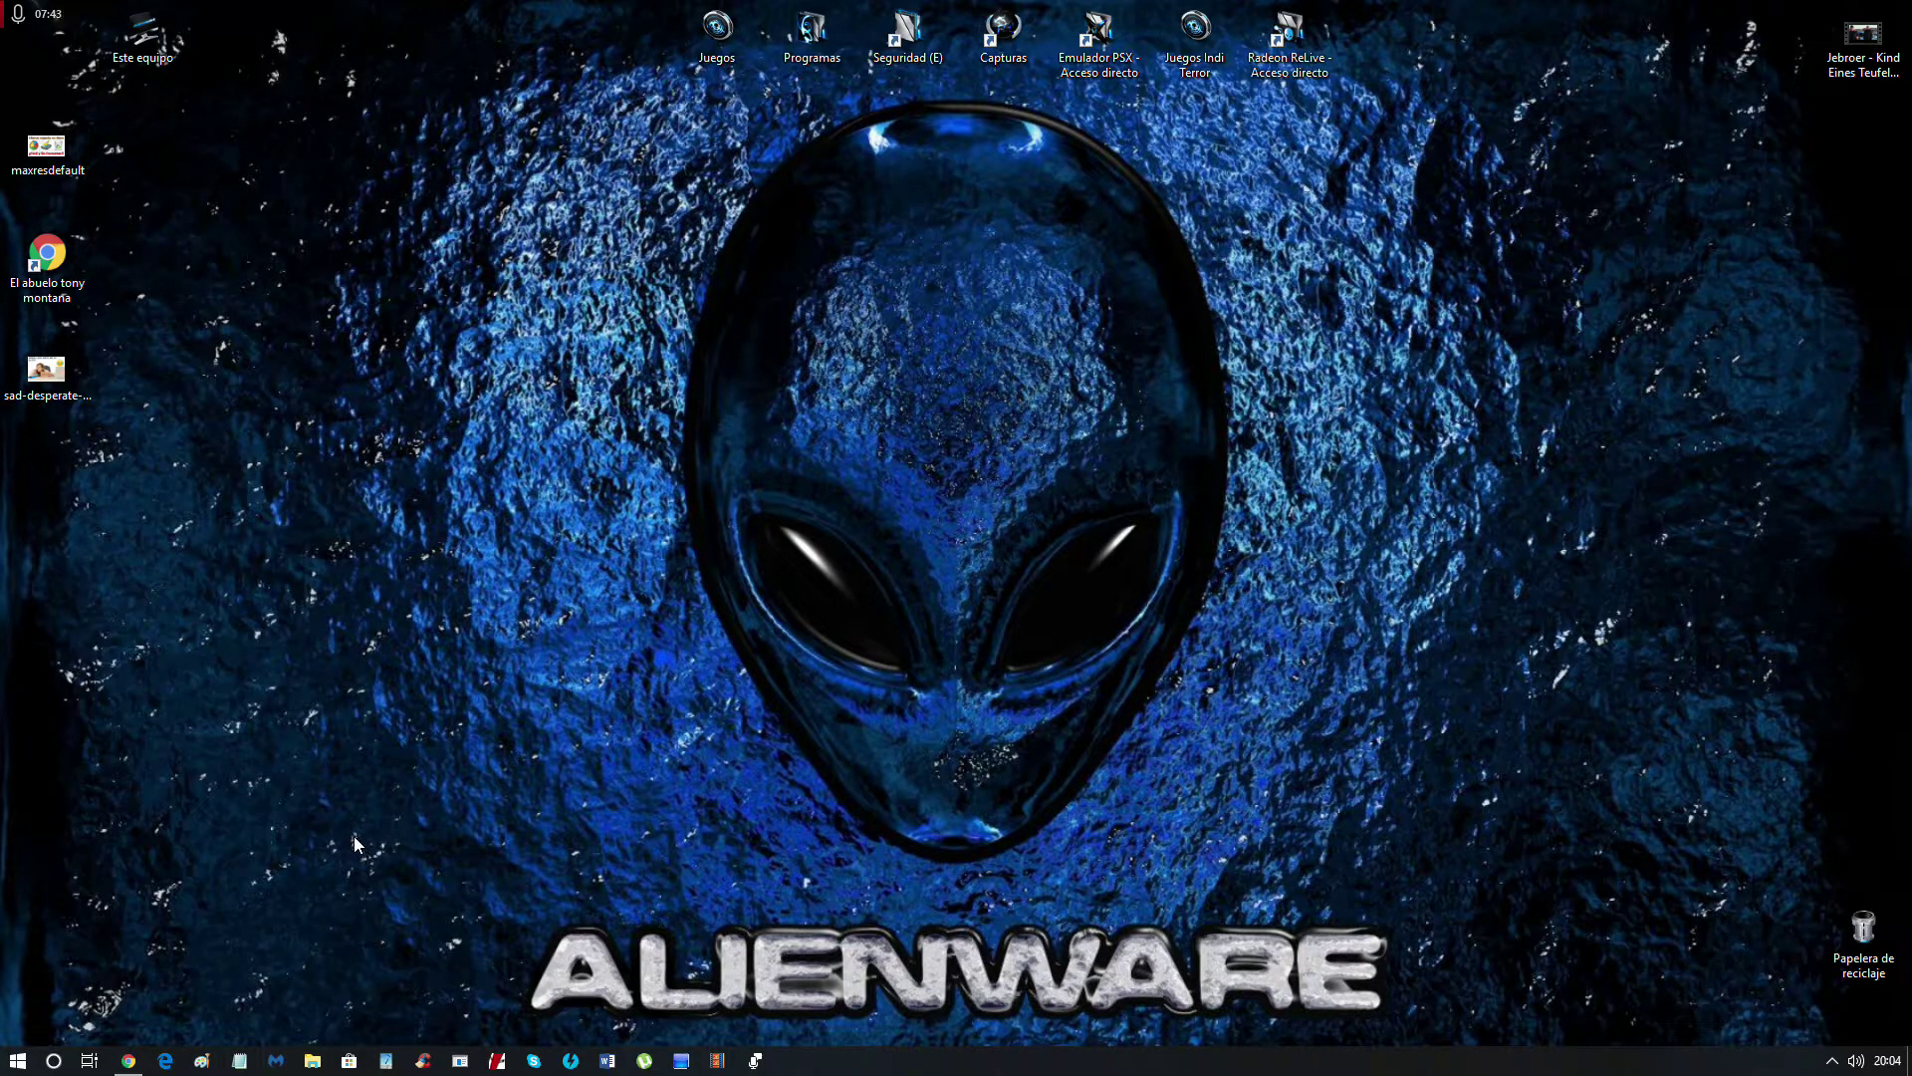
Run "prefetch" from the Ejecutar dialog and grant permanent access to the Prefetch folder.
{"action": "left_click", "coordinate": [16, 1066]}
{"action": "left_click", "coordinate": [16, 1068]}
{"action": "left_click", "coordinate": [16, 1067]}
{"action": "left_click", "coordinate": [16, 1066]}
{"action": "right_click", "coordinate": [20, 1064]}
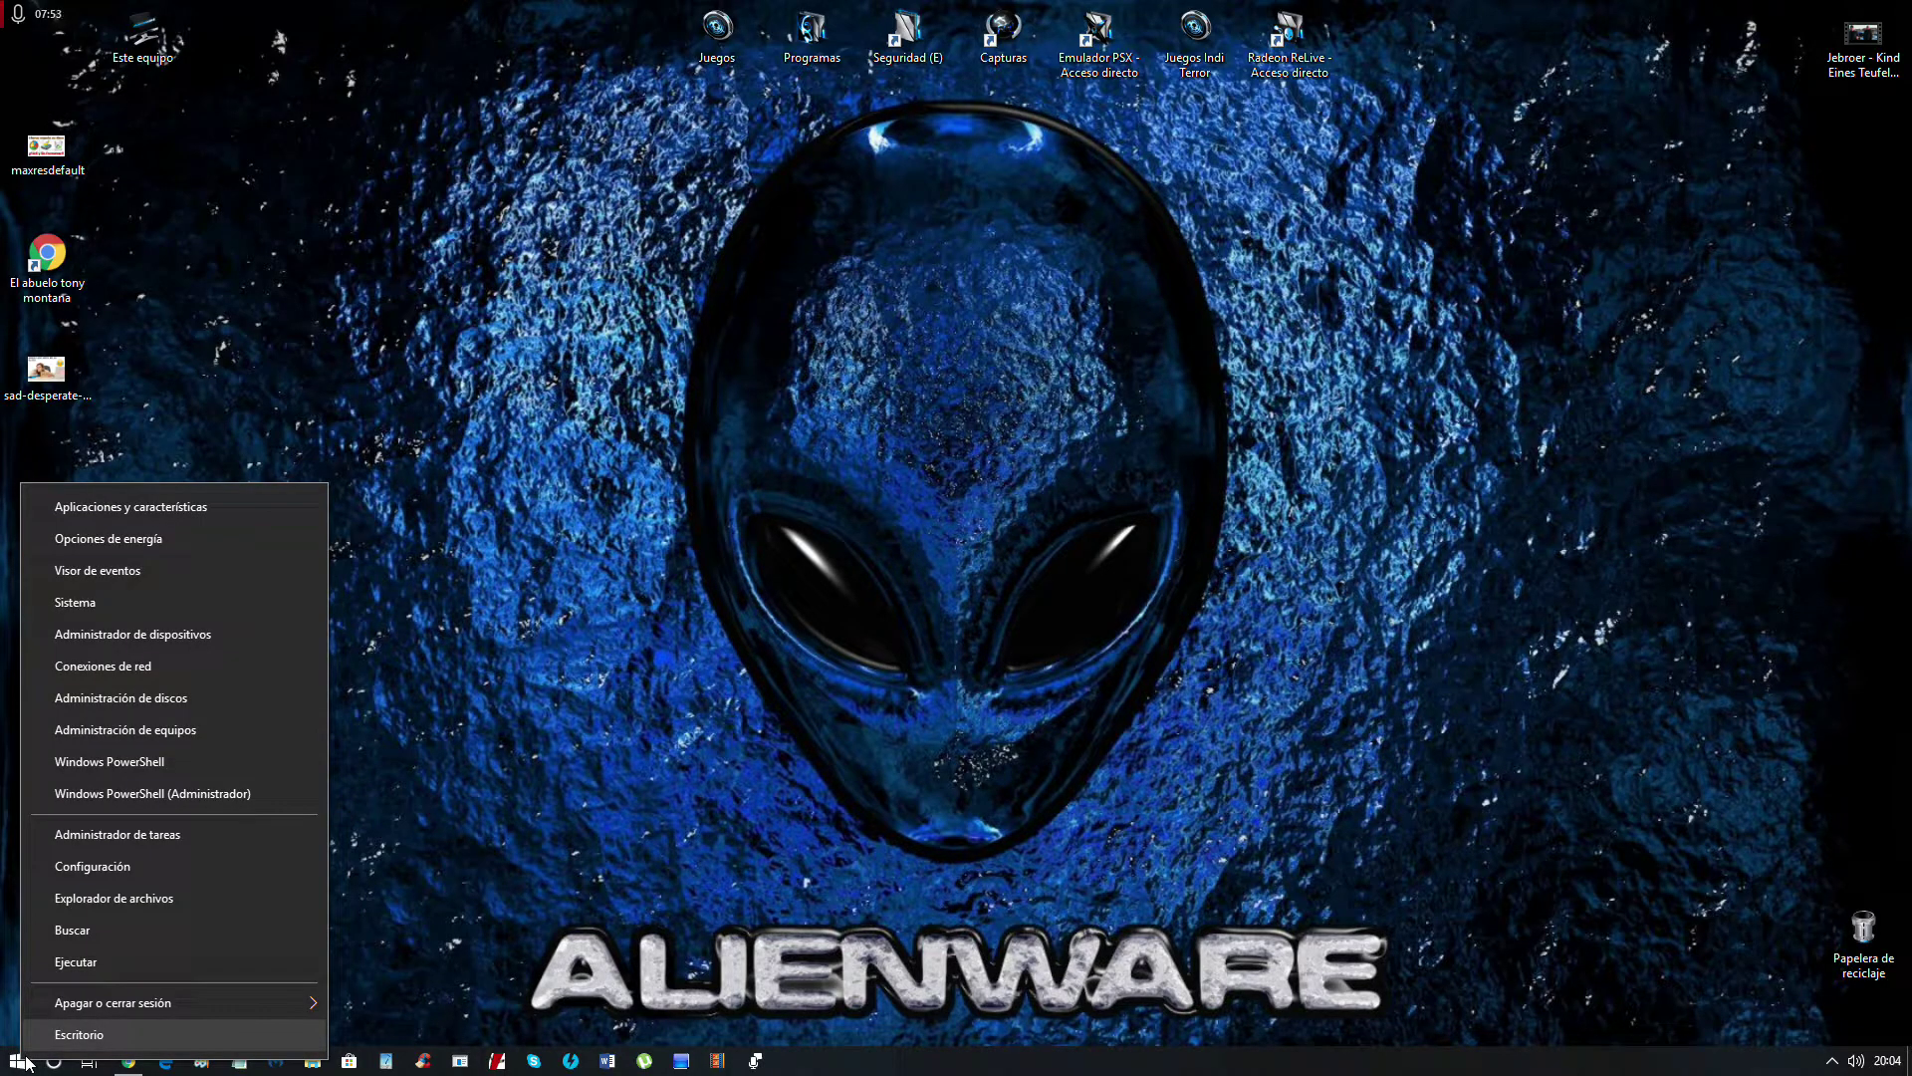
{"action": "left_click", "coordinate": [118, 965]}
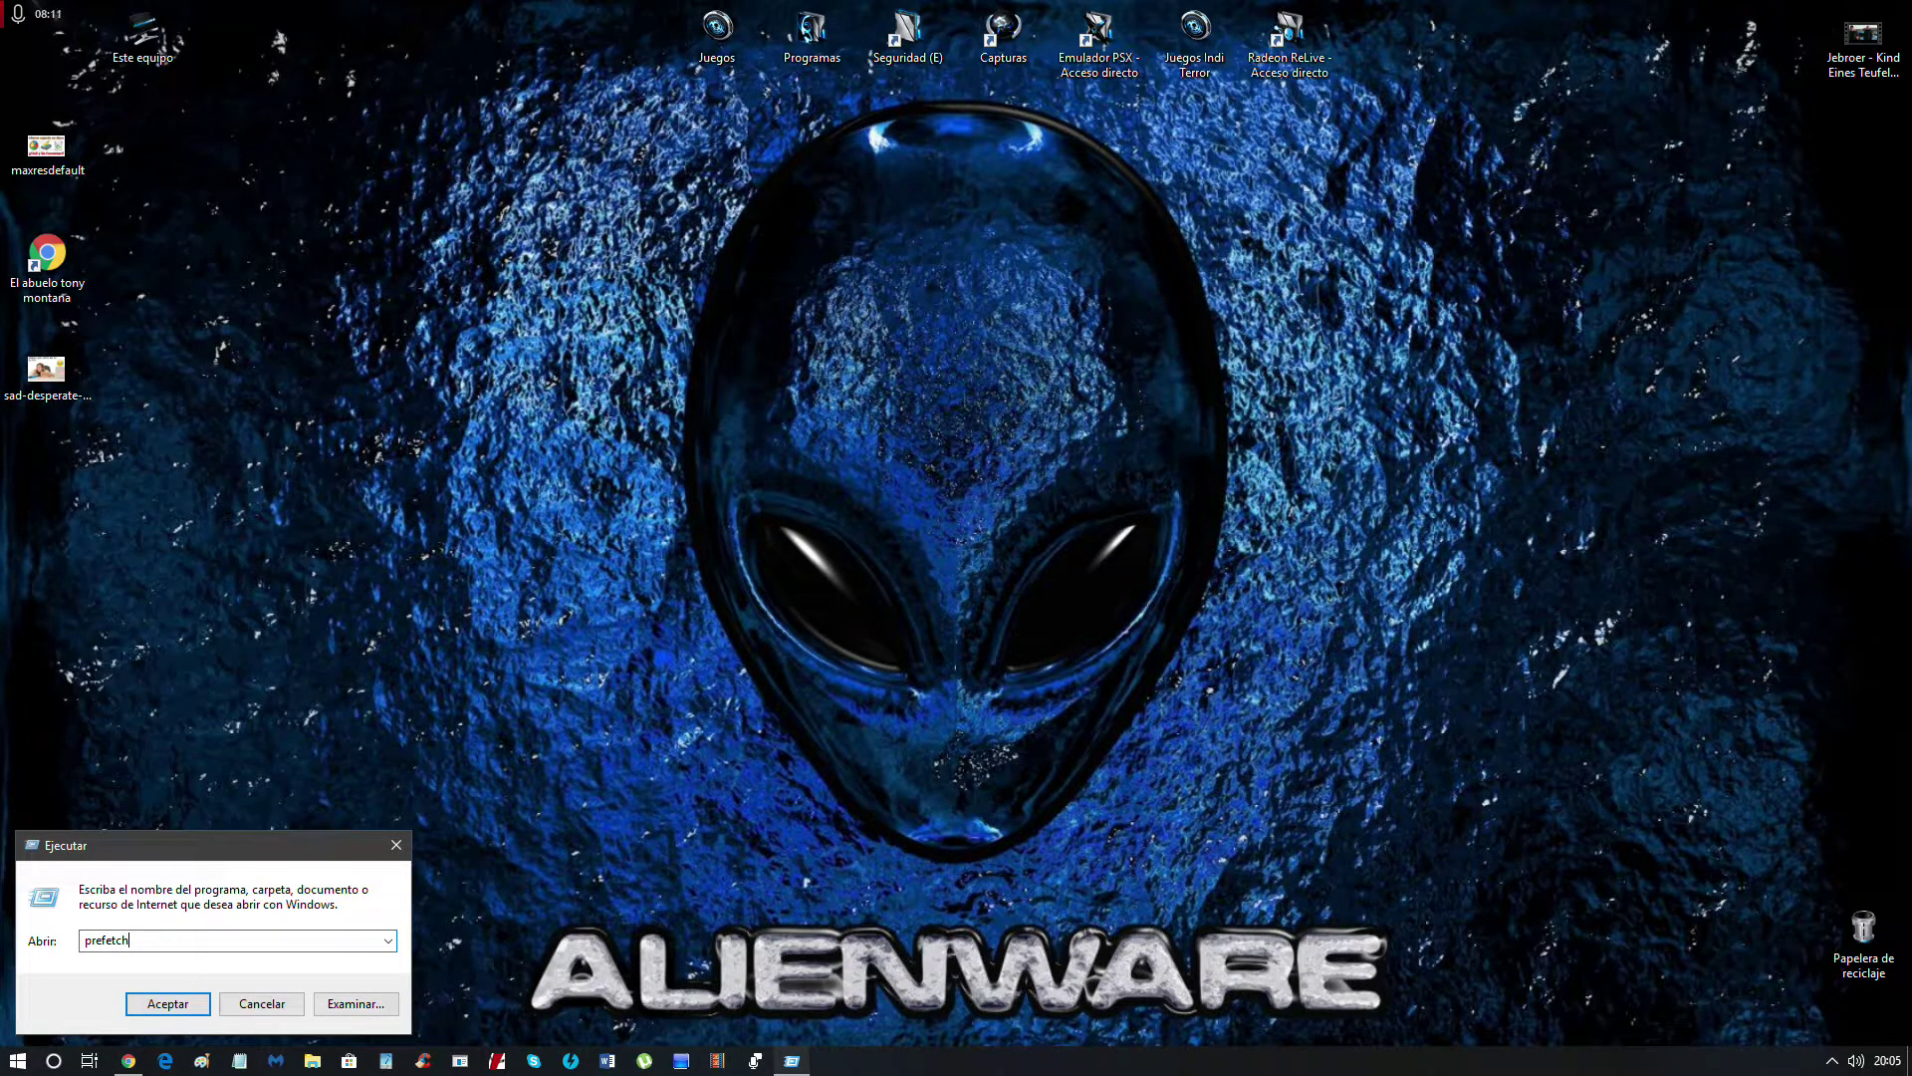
{"action": "left_click", "coordinate": [180, 1003]}
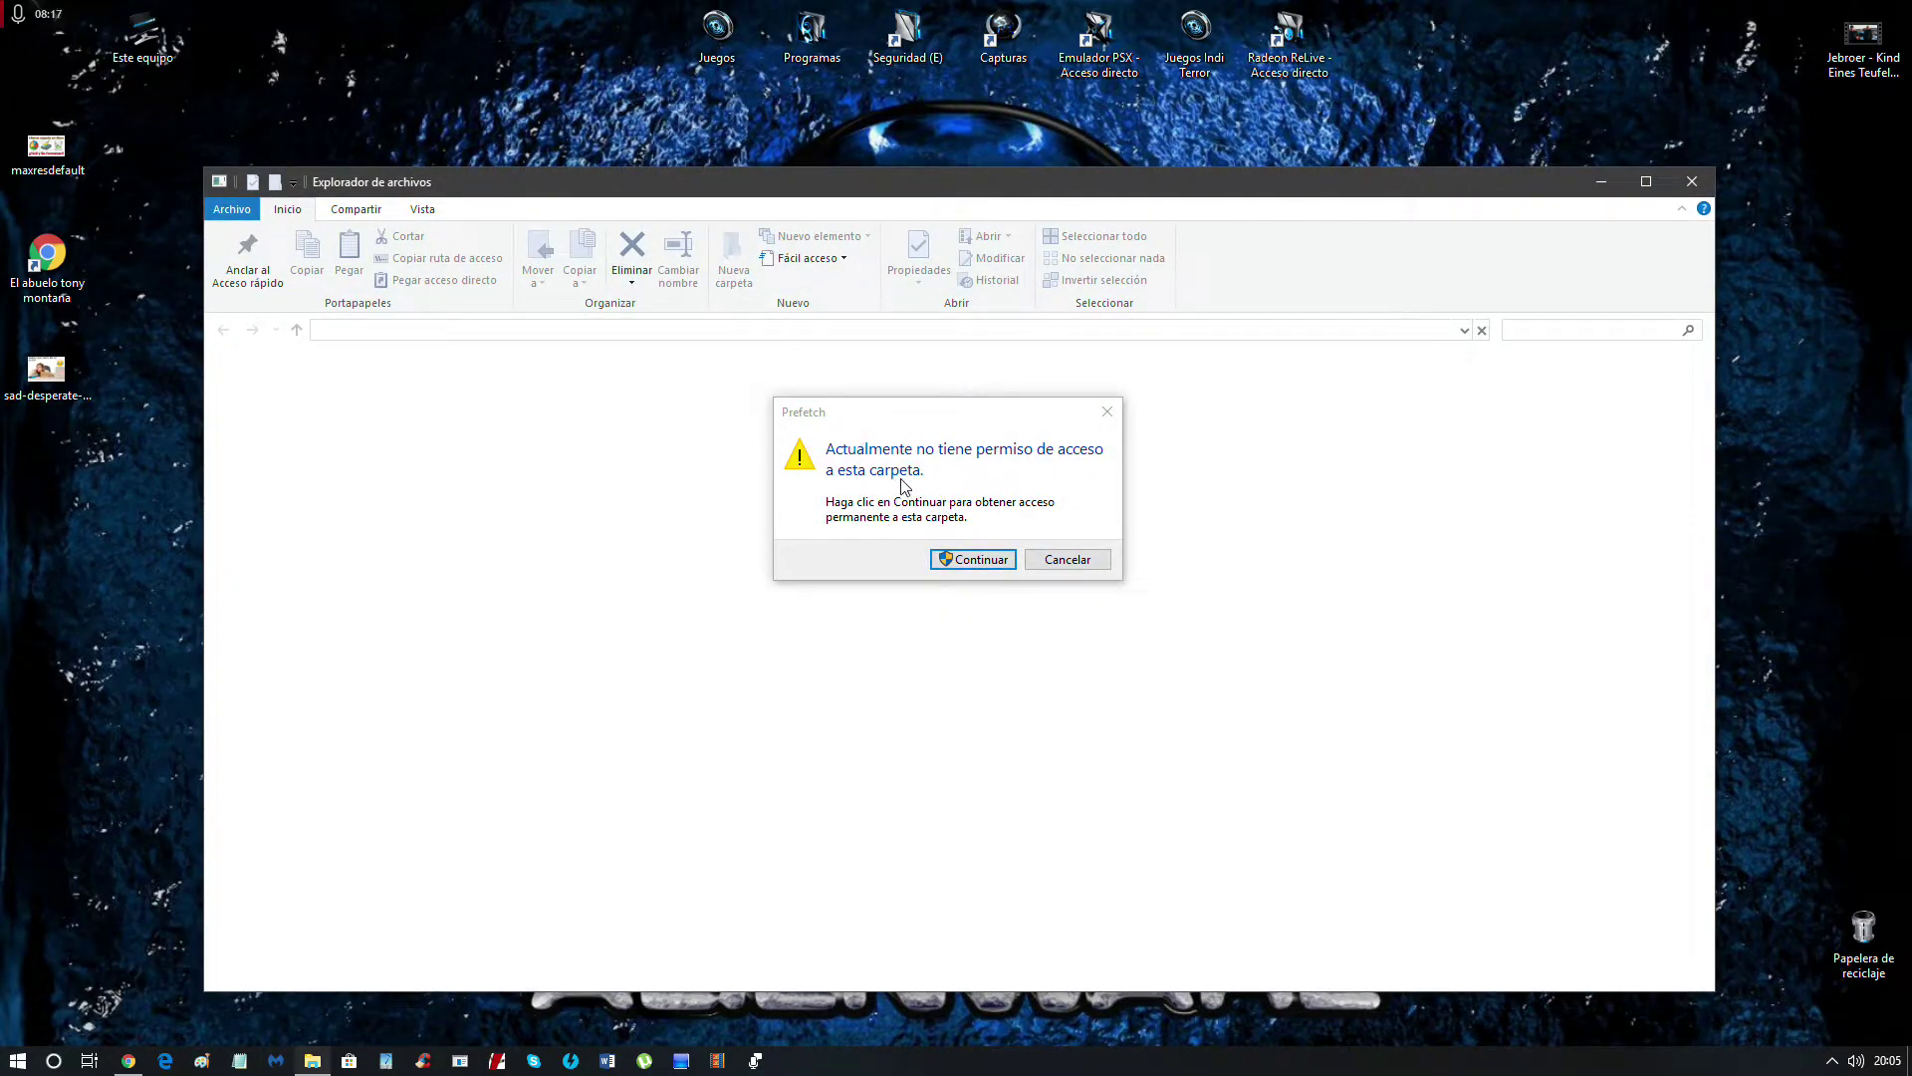
{"action": "left_click", "coordinate": [976, 559]}
Look through the list of files in the Prefetch folder from beginning to end.
{"action": "left_click_drag", "start_coordinate": [926, 185], "coordinate": [928, 126]}
{"action": "scroll", "coordinate": [1225, 509], "scroll_direction": "down", "scroll_amount": 4}
{"action": "scroll", "coordinate": [1225, 509], "scroll_direction": "down", "scroll_amount": 20}
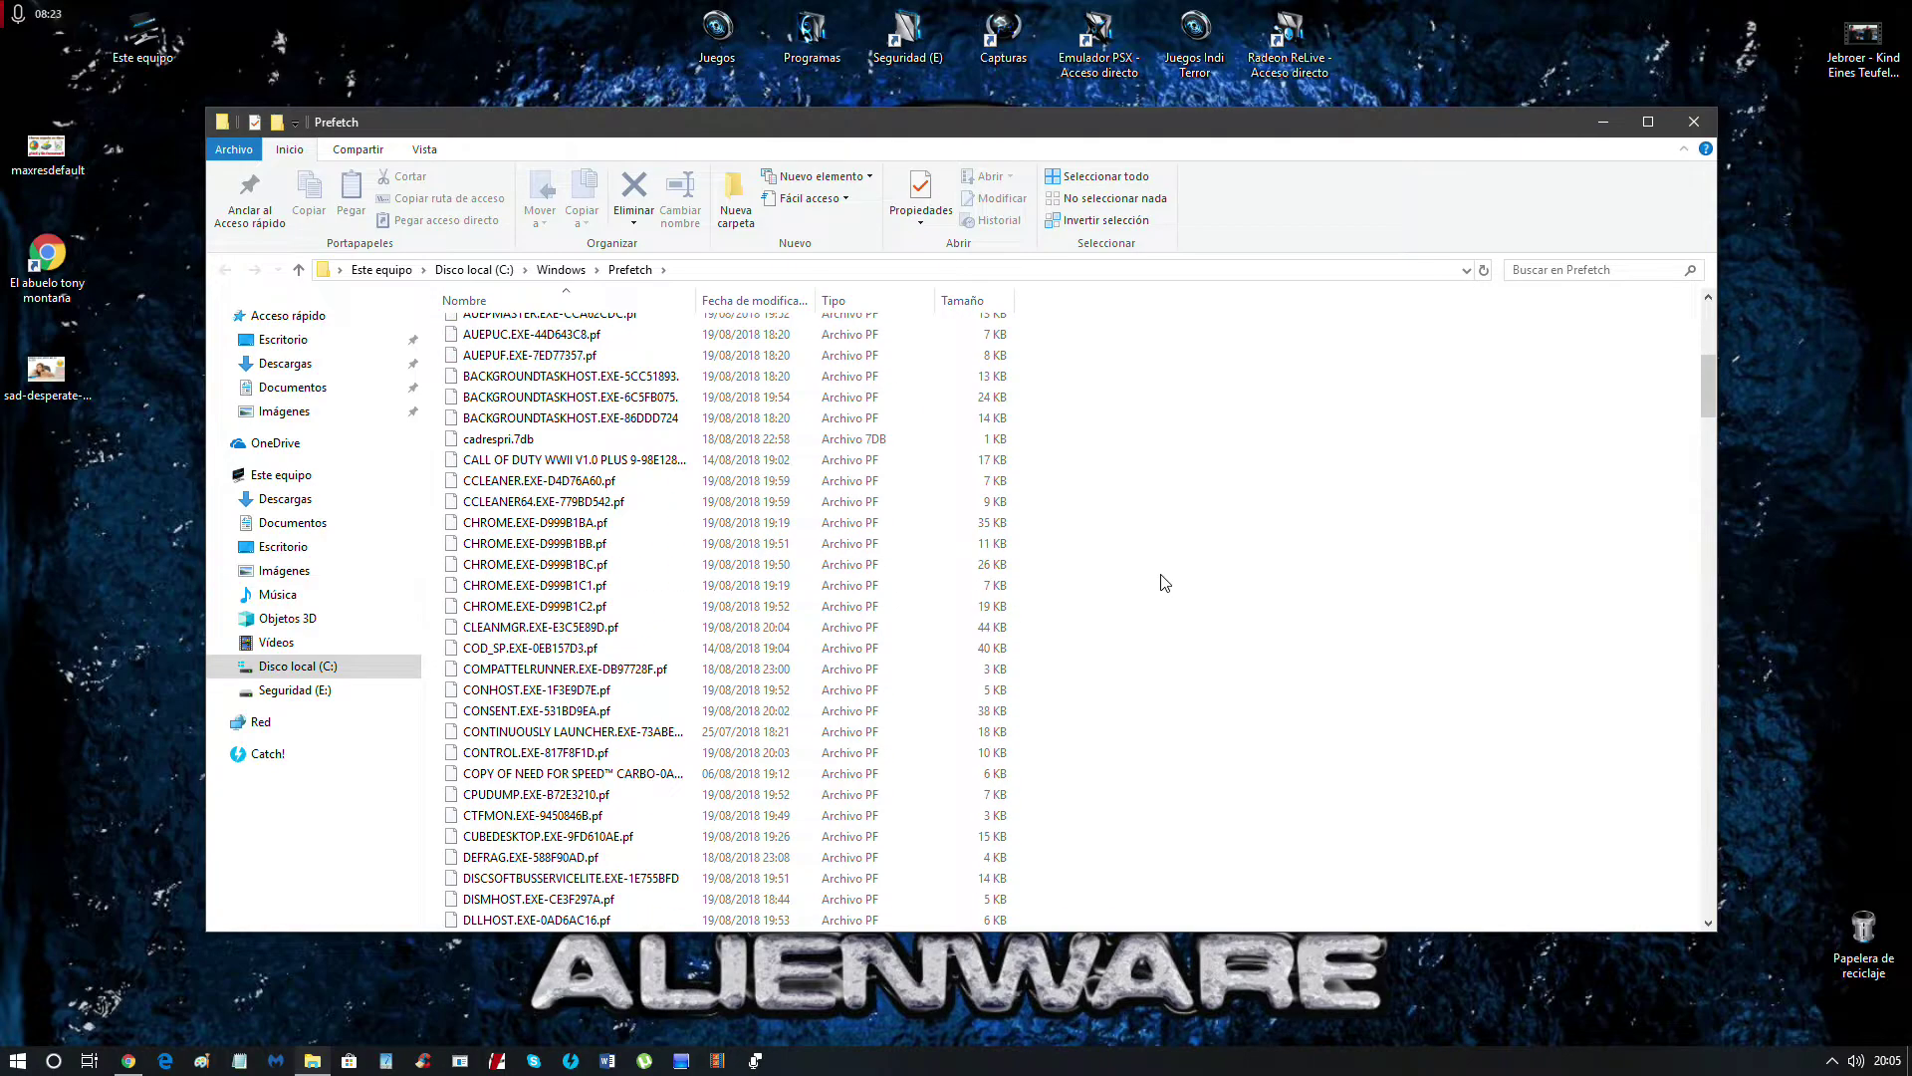
{"action": "scroll", "coordinate": [1148, 632], "scroll_direction": "down", "scroll_amount": 4}
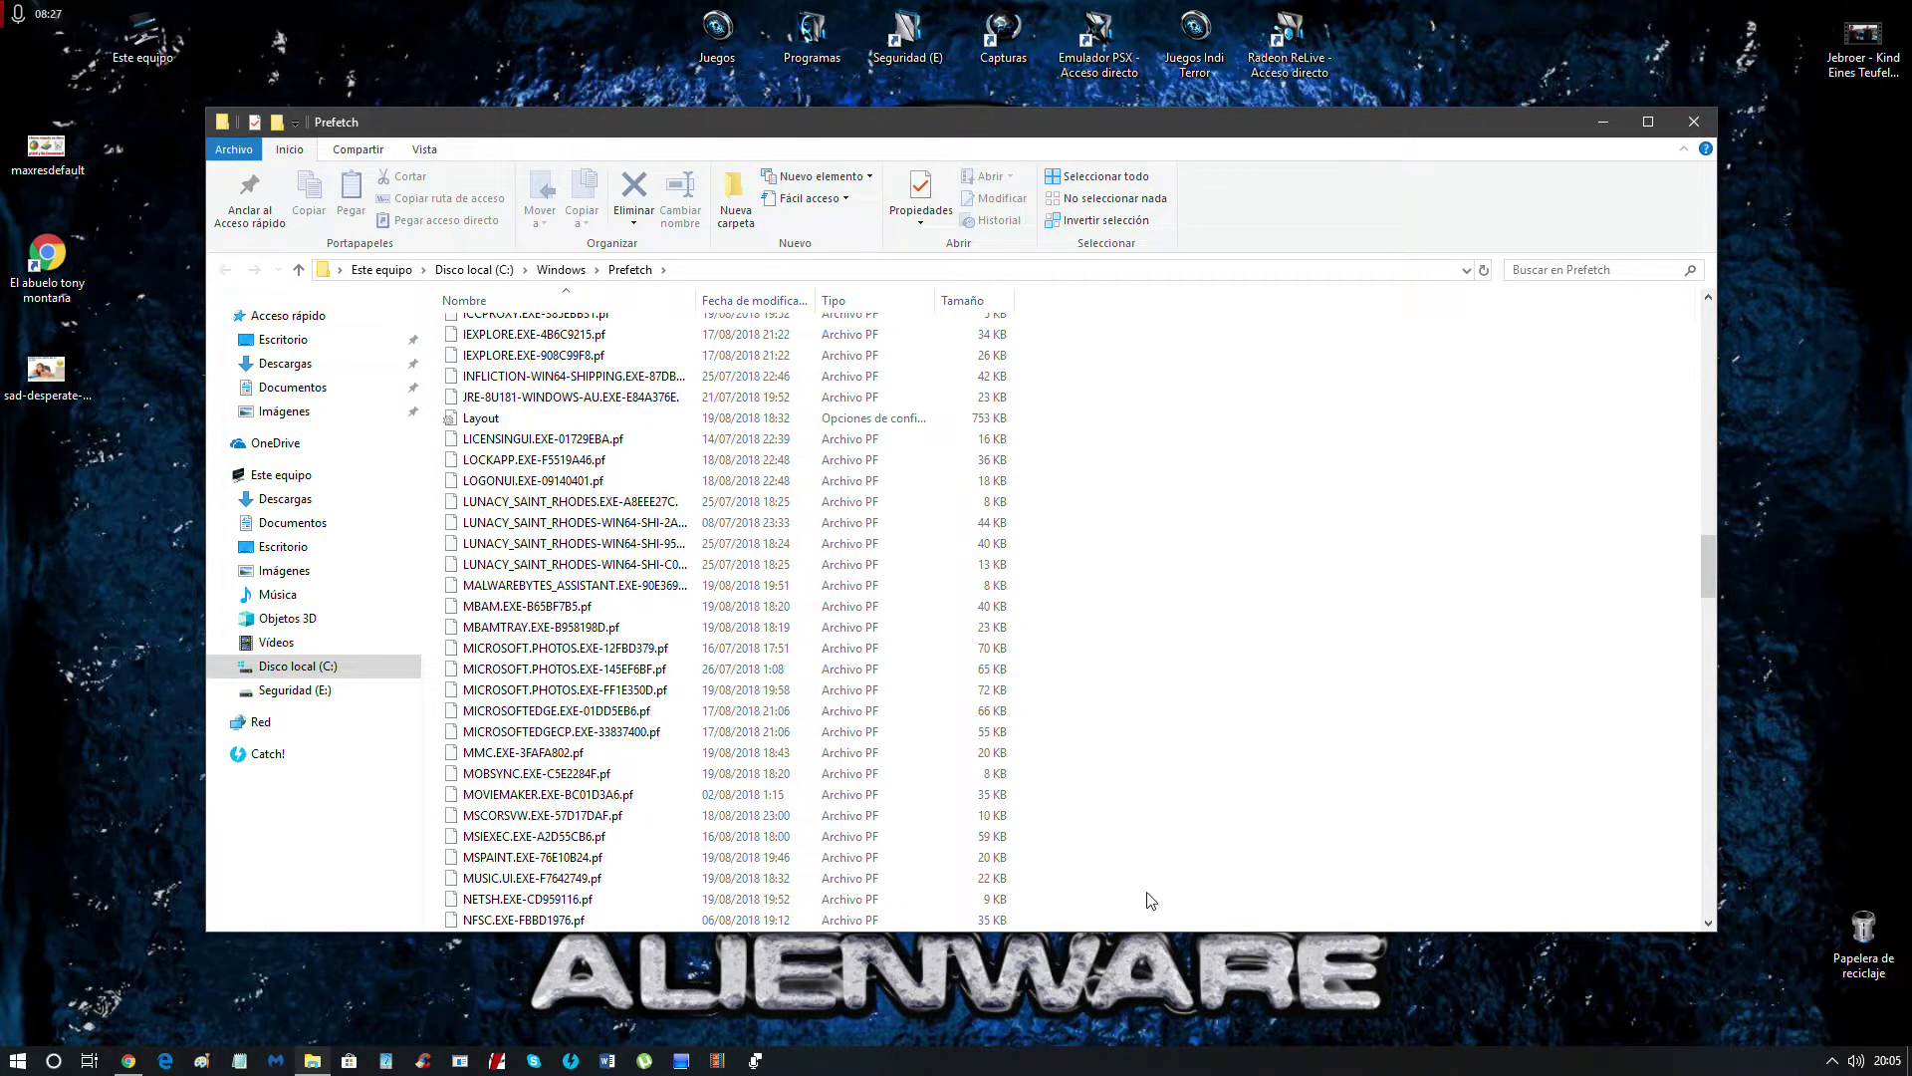
{"action": "left_click_drag", "start_coordinate": [1238, 909], "coordinate": [378, 620]}
{"action": "left_click", "coordinate": [1424, 693]}
{"action": "scroll", "coordinate": [1424, 692], "scroll_direction": "down", "scroll_amount": 20}
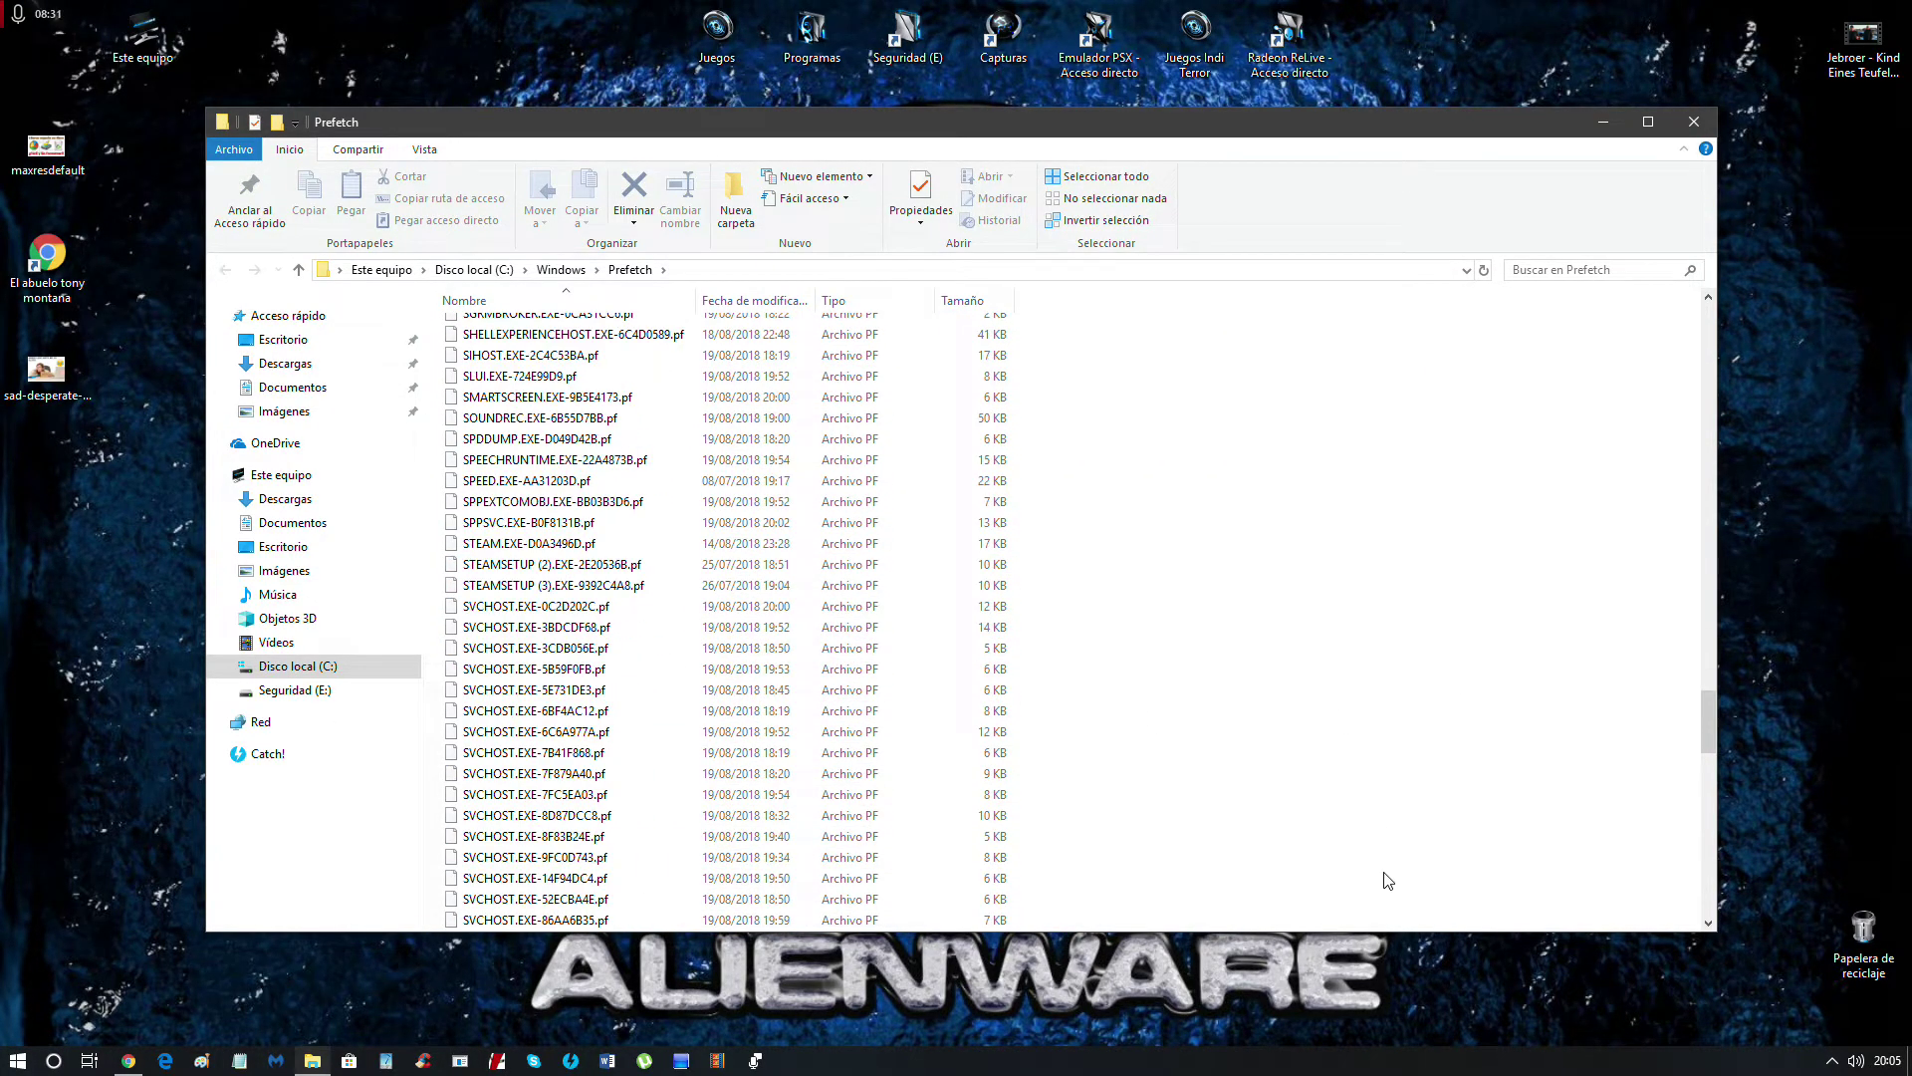
{"action": "scroll", "coordinate": [1404, 875], "scroll_direction": "down", "scroll_amount": 20}
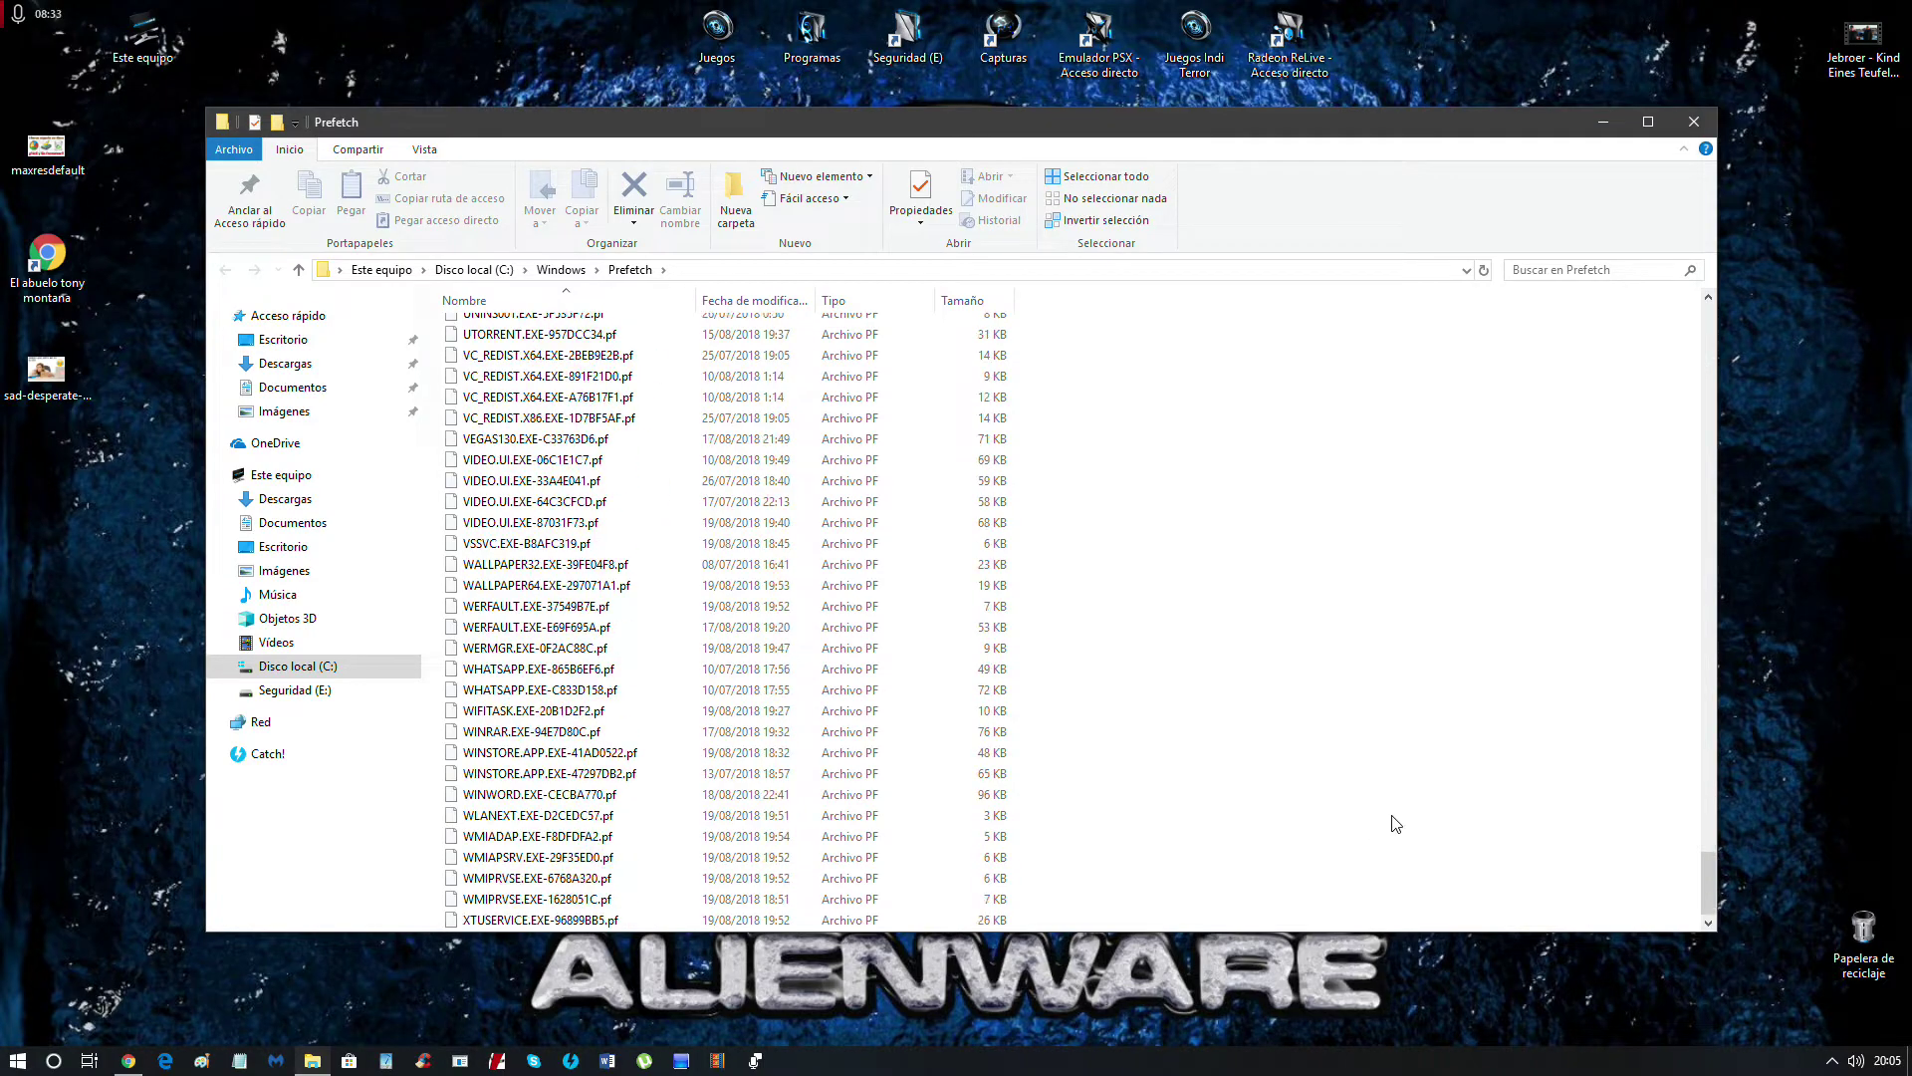
Delete all files in the Prefetch folder, skipping the one in use by Superfetch, and close the folder window.
{"action": "left_click_drag", "start_coordinate": [1594, 912], "coordinate": [5, 35]}
{"action": "scroll", "coordinate": [1233, 503], "scroll_direction": "down", "scroll_amount": 1}
{"action": "right_click", "coordinate": [751, 489]}
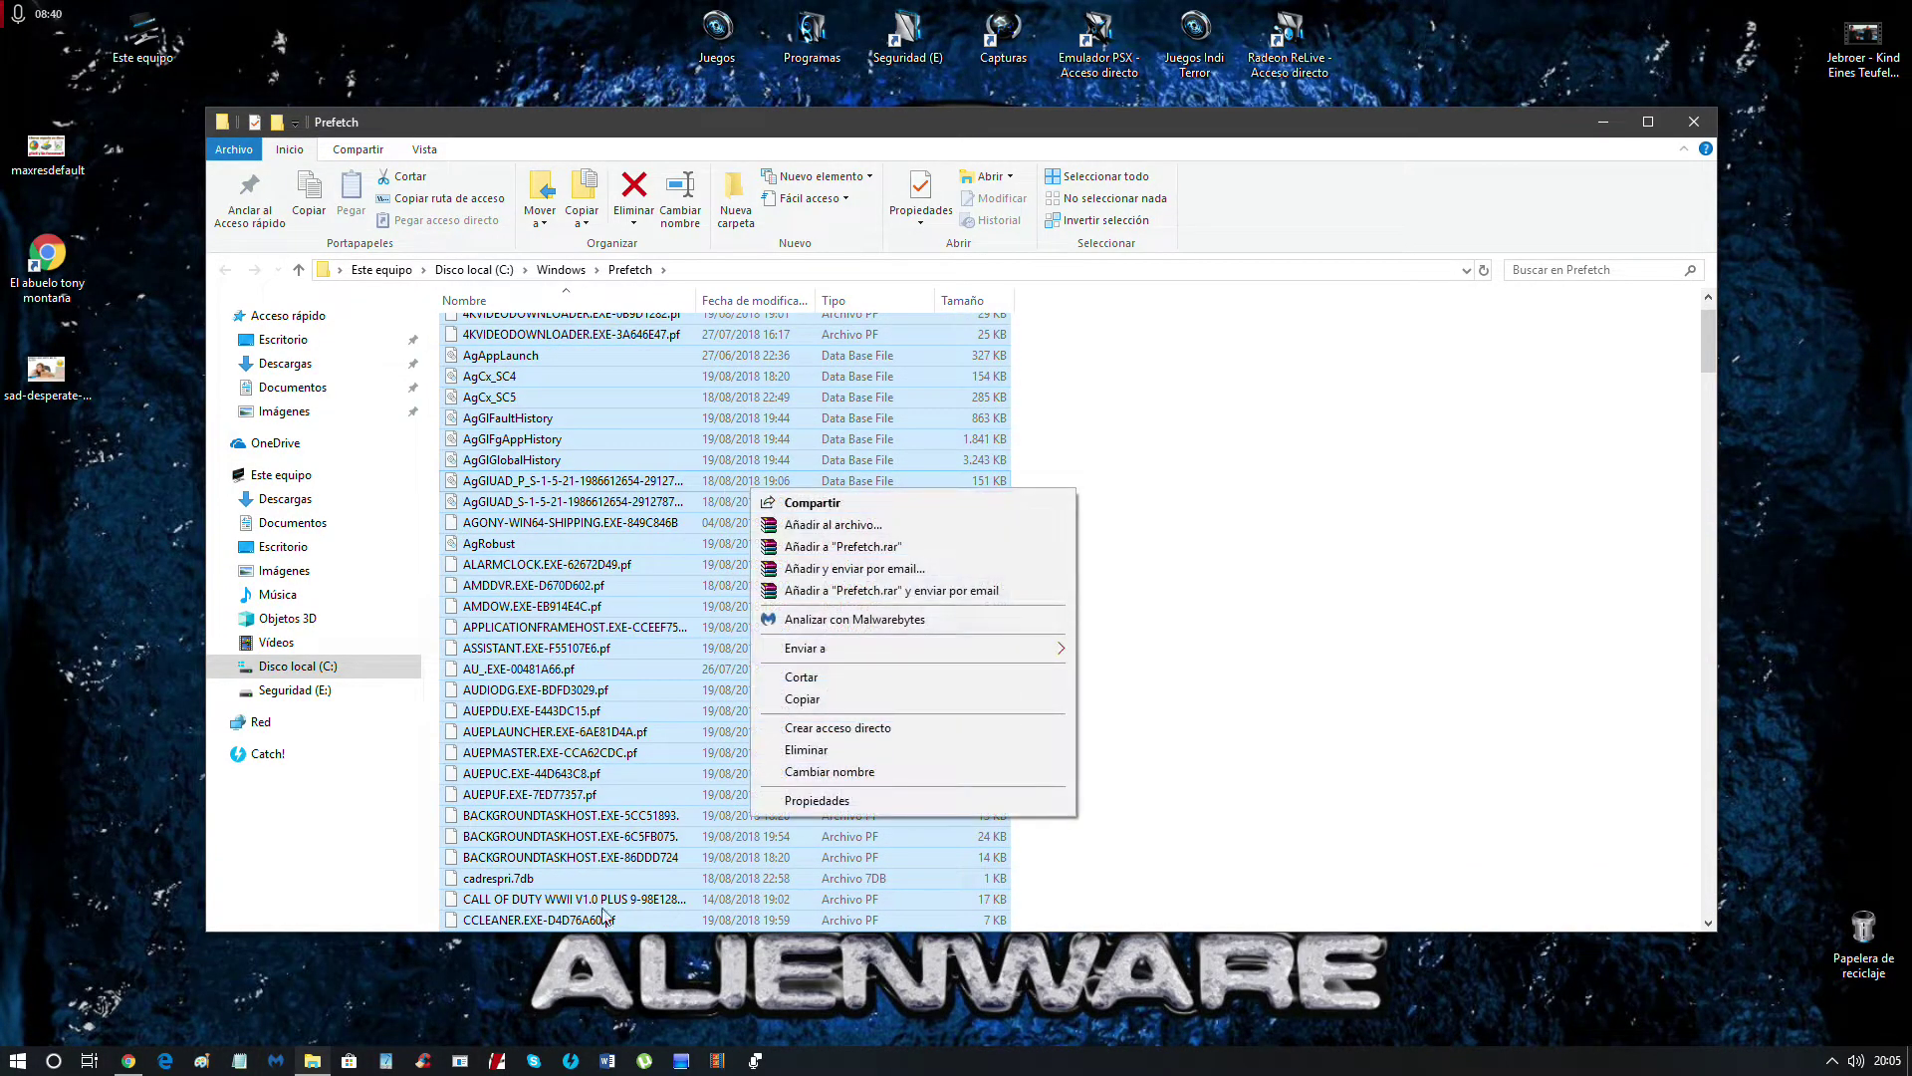
{"action": "left_click", "coordinate": [896, 750]}
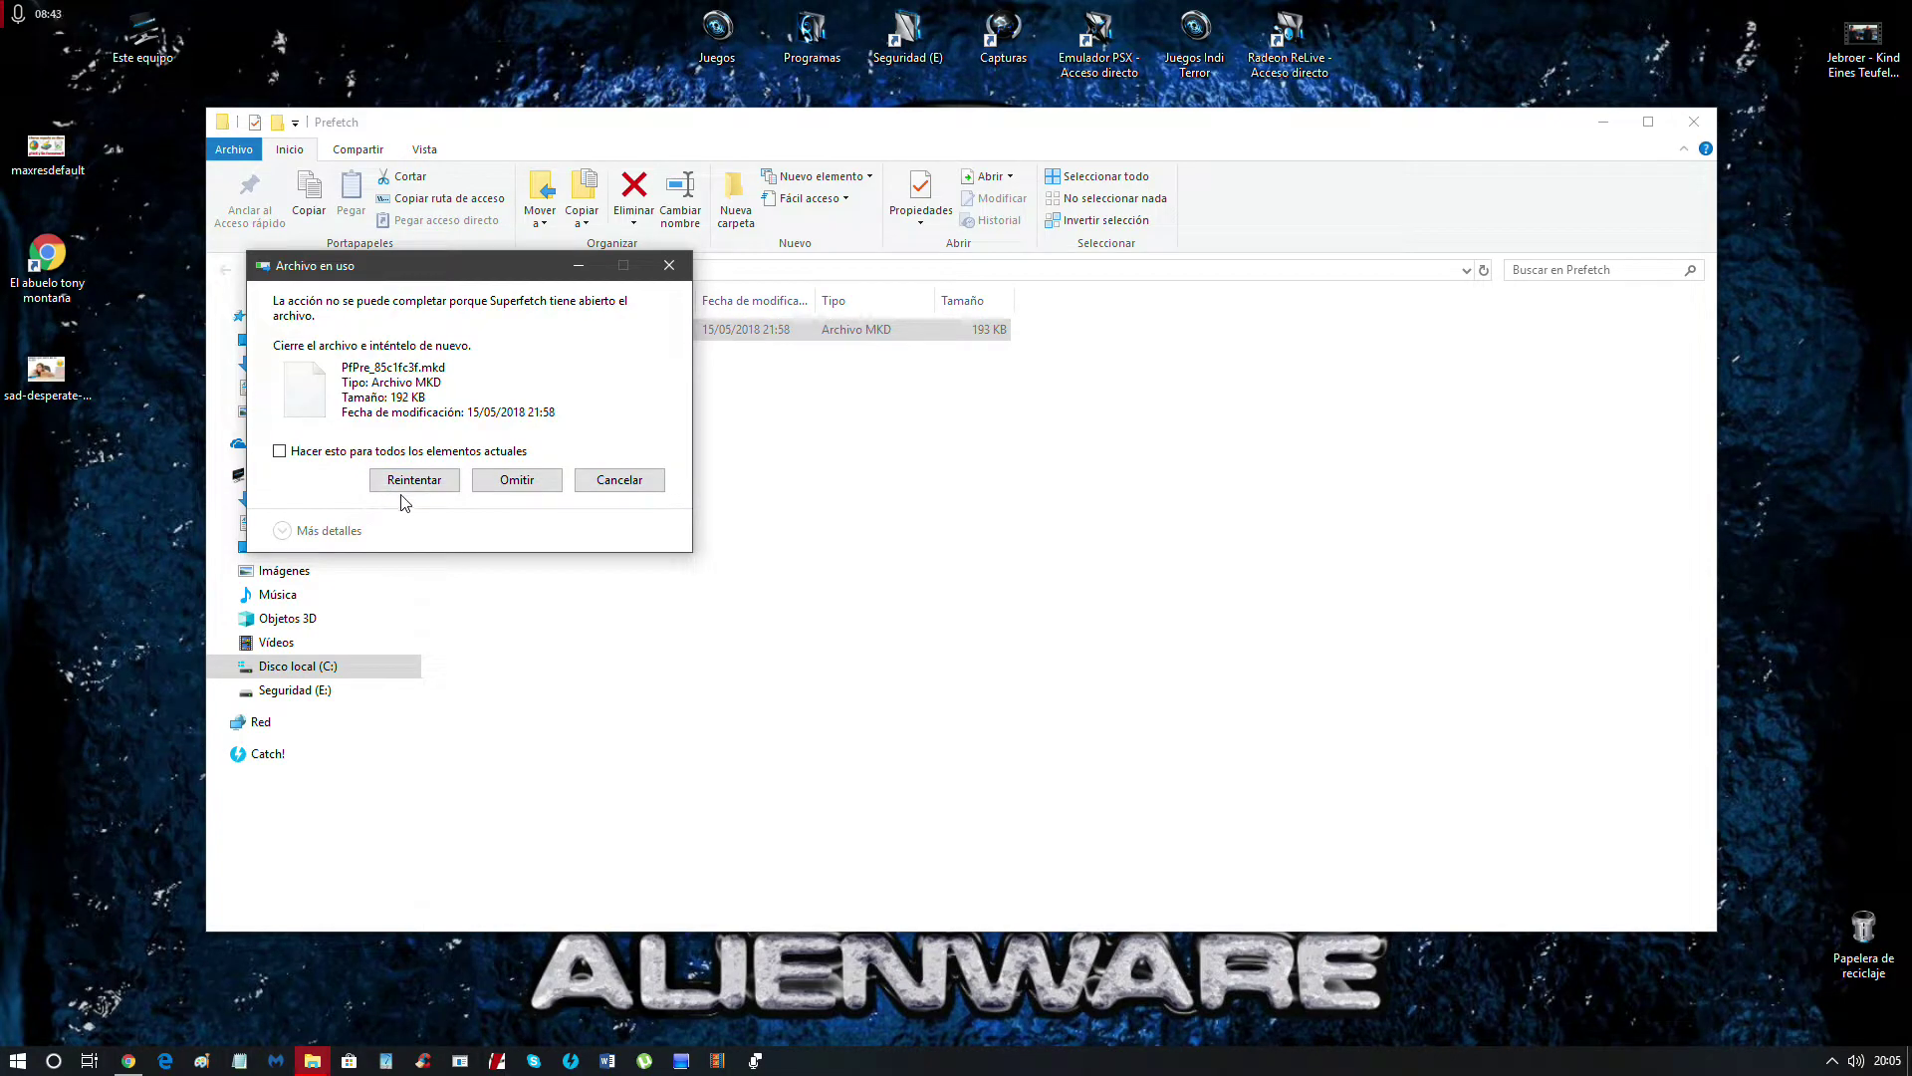
{"action": "left_click", "coordinate": [519, 482]}
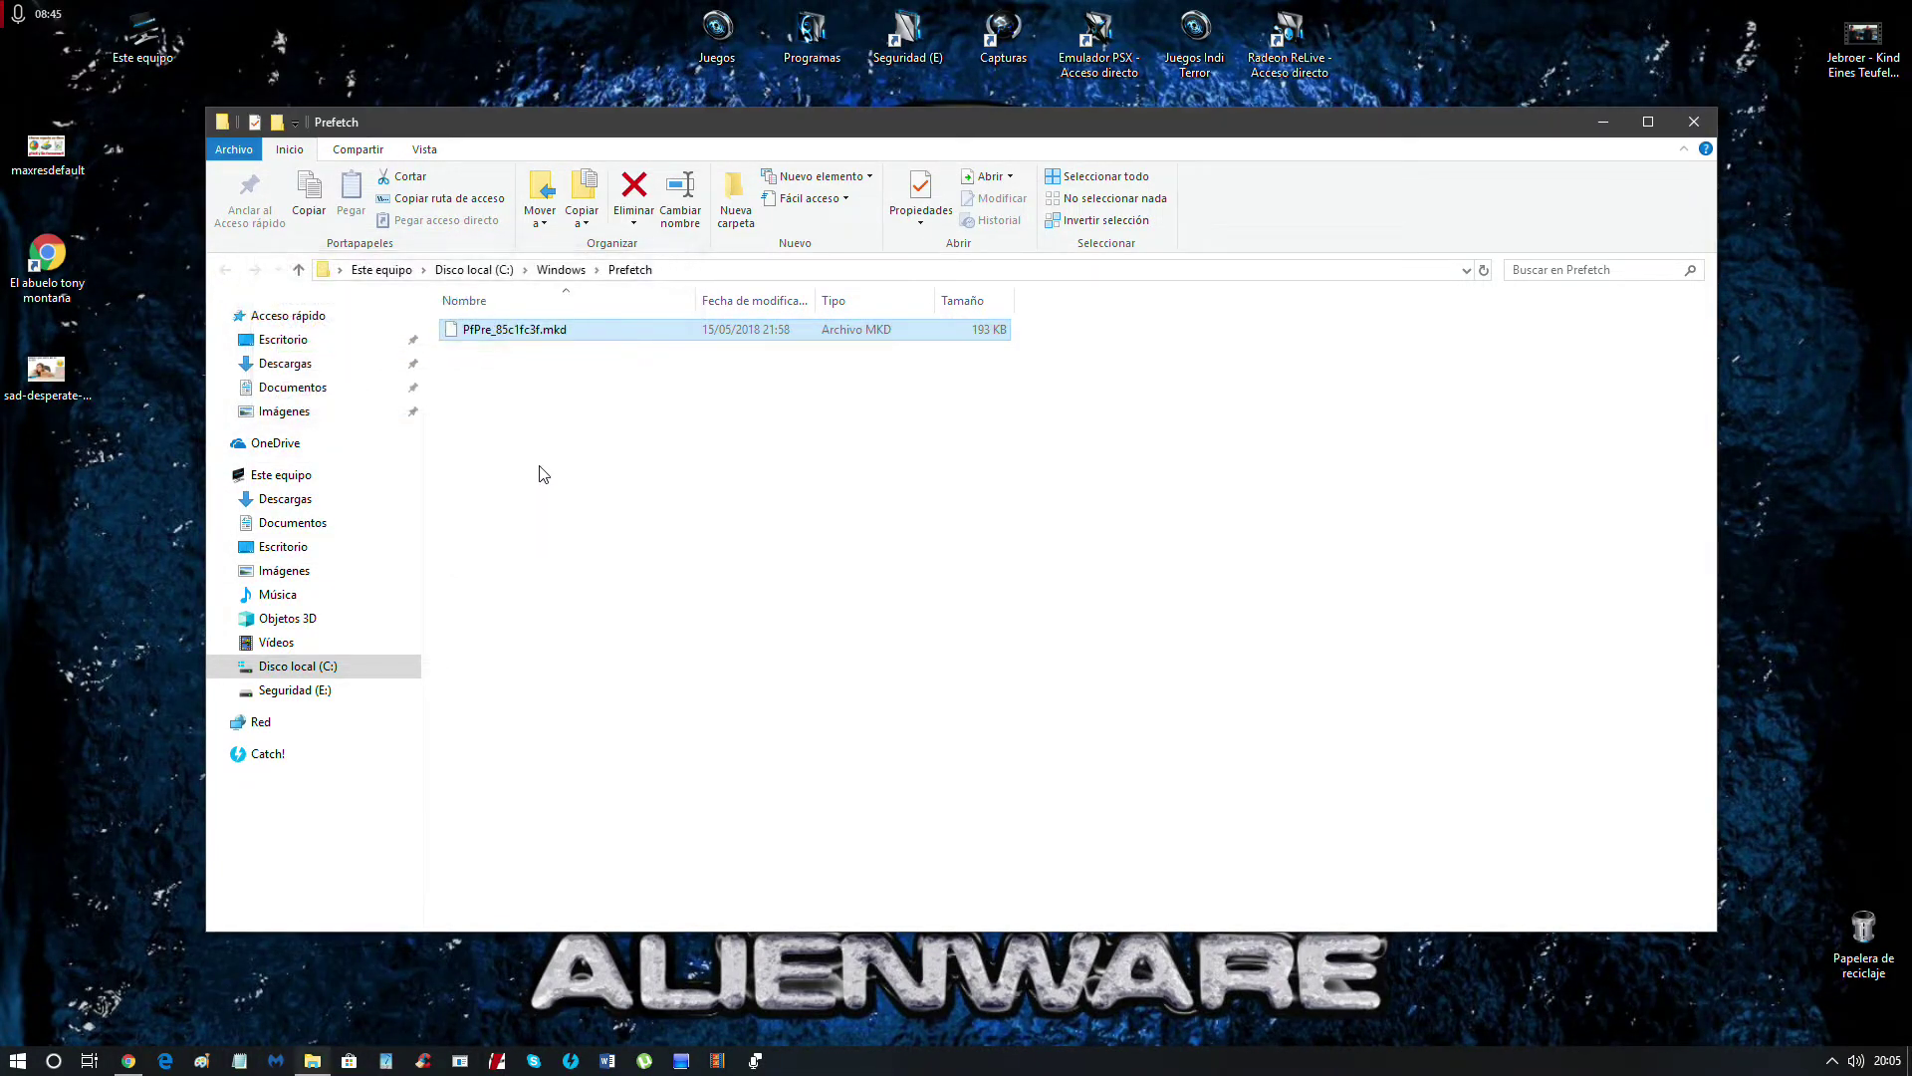
{"action": "left_click", "coordinate": [556, 395]}
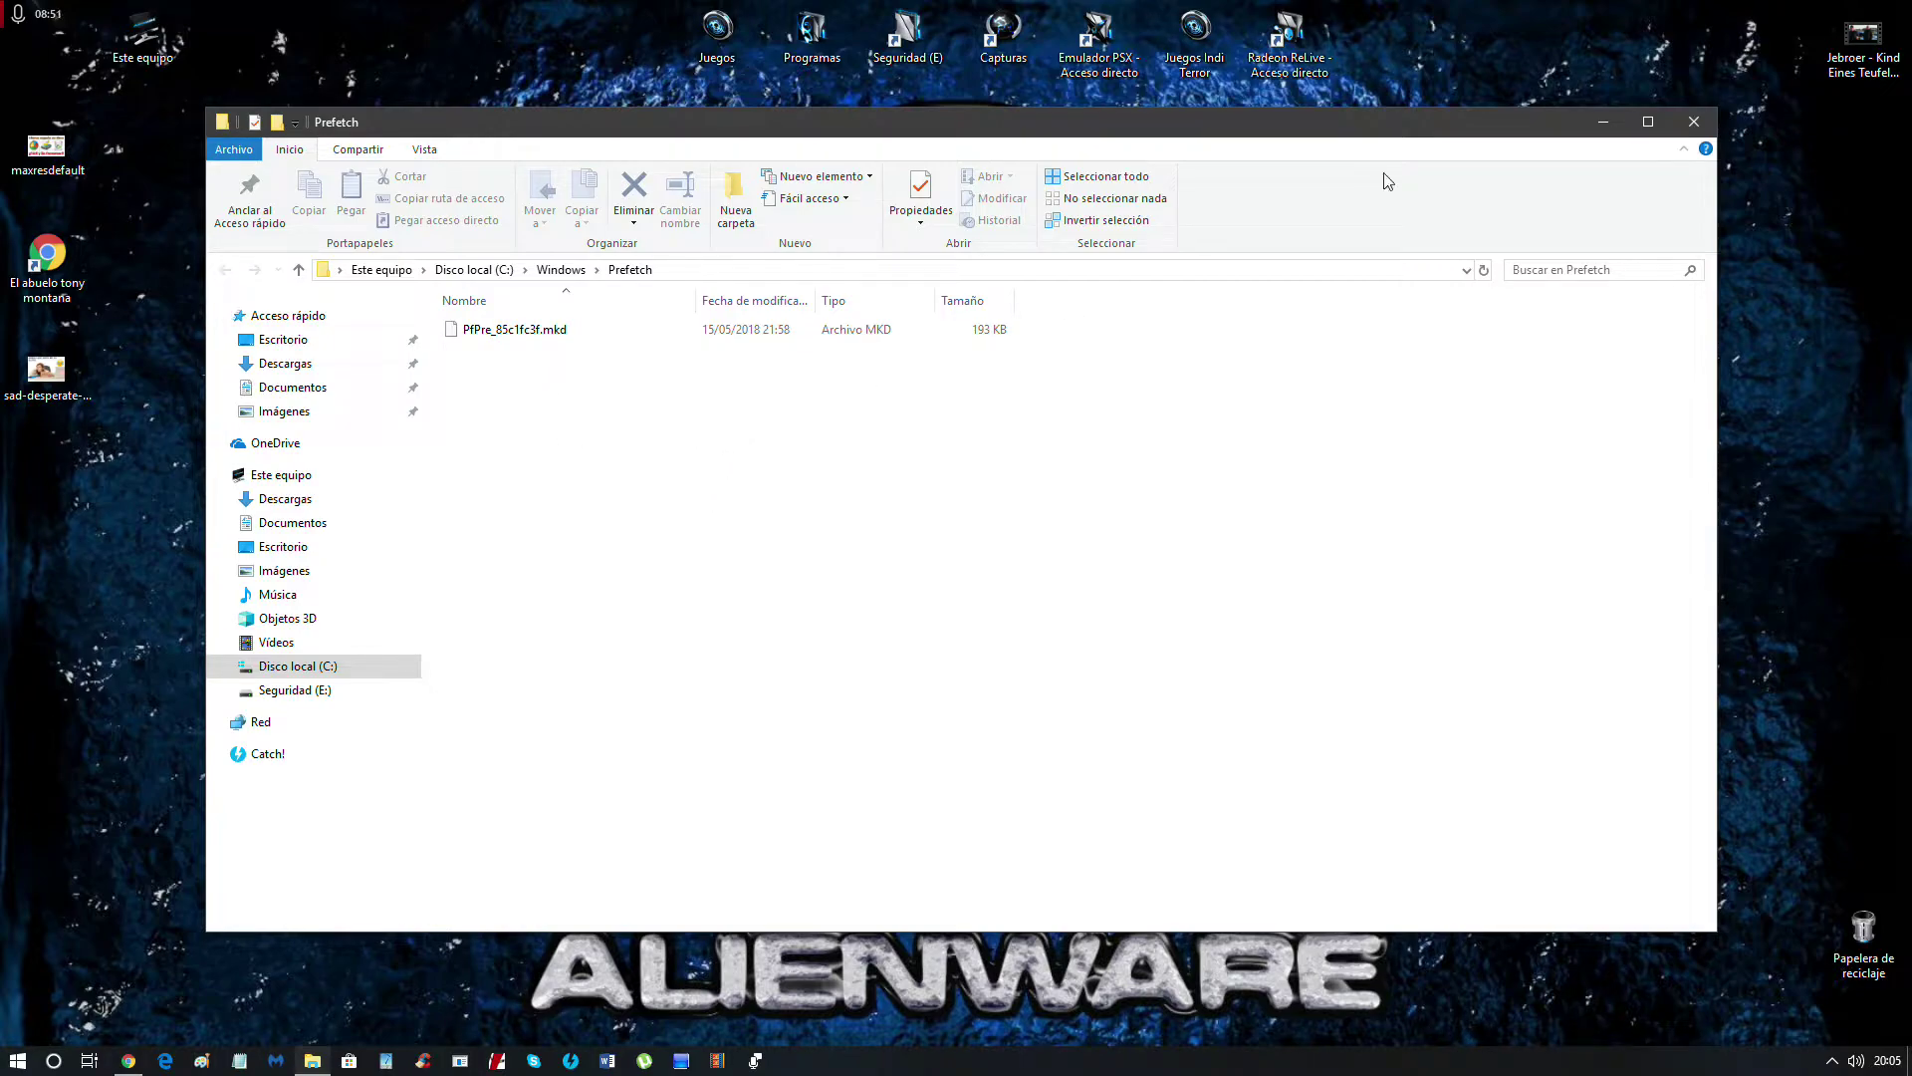
{"action": "left_click", "coordinate": [1694, 122]}
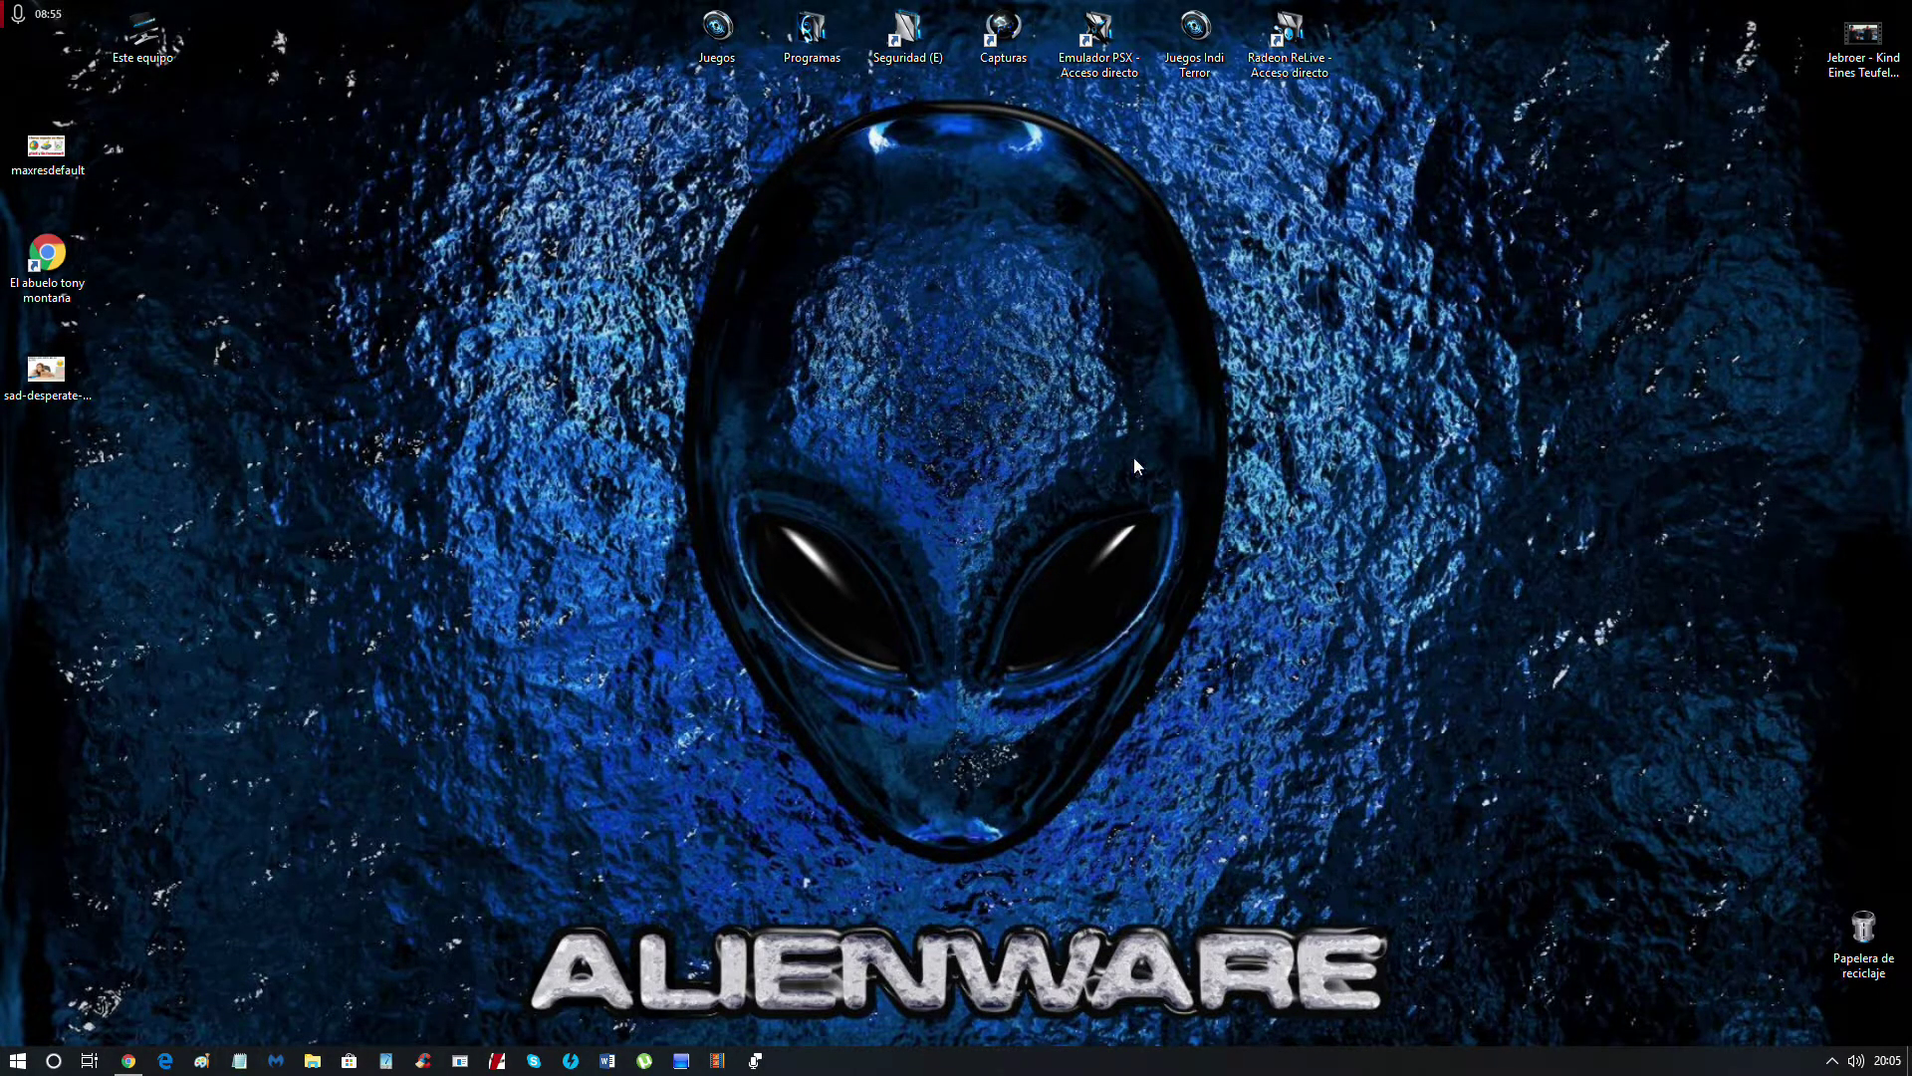
Switch the Papelera de reciclaje to the Detalles view, look through the deleted Prefetch files and close it.
{"action": "double_click", "coordinate": [1863, 936]}
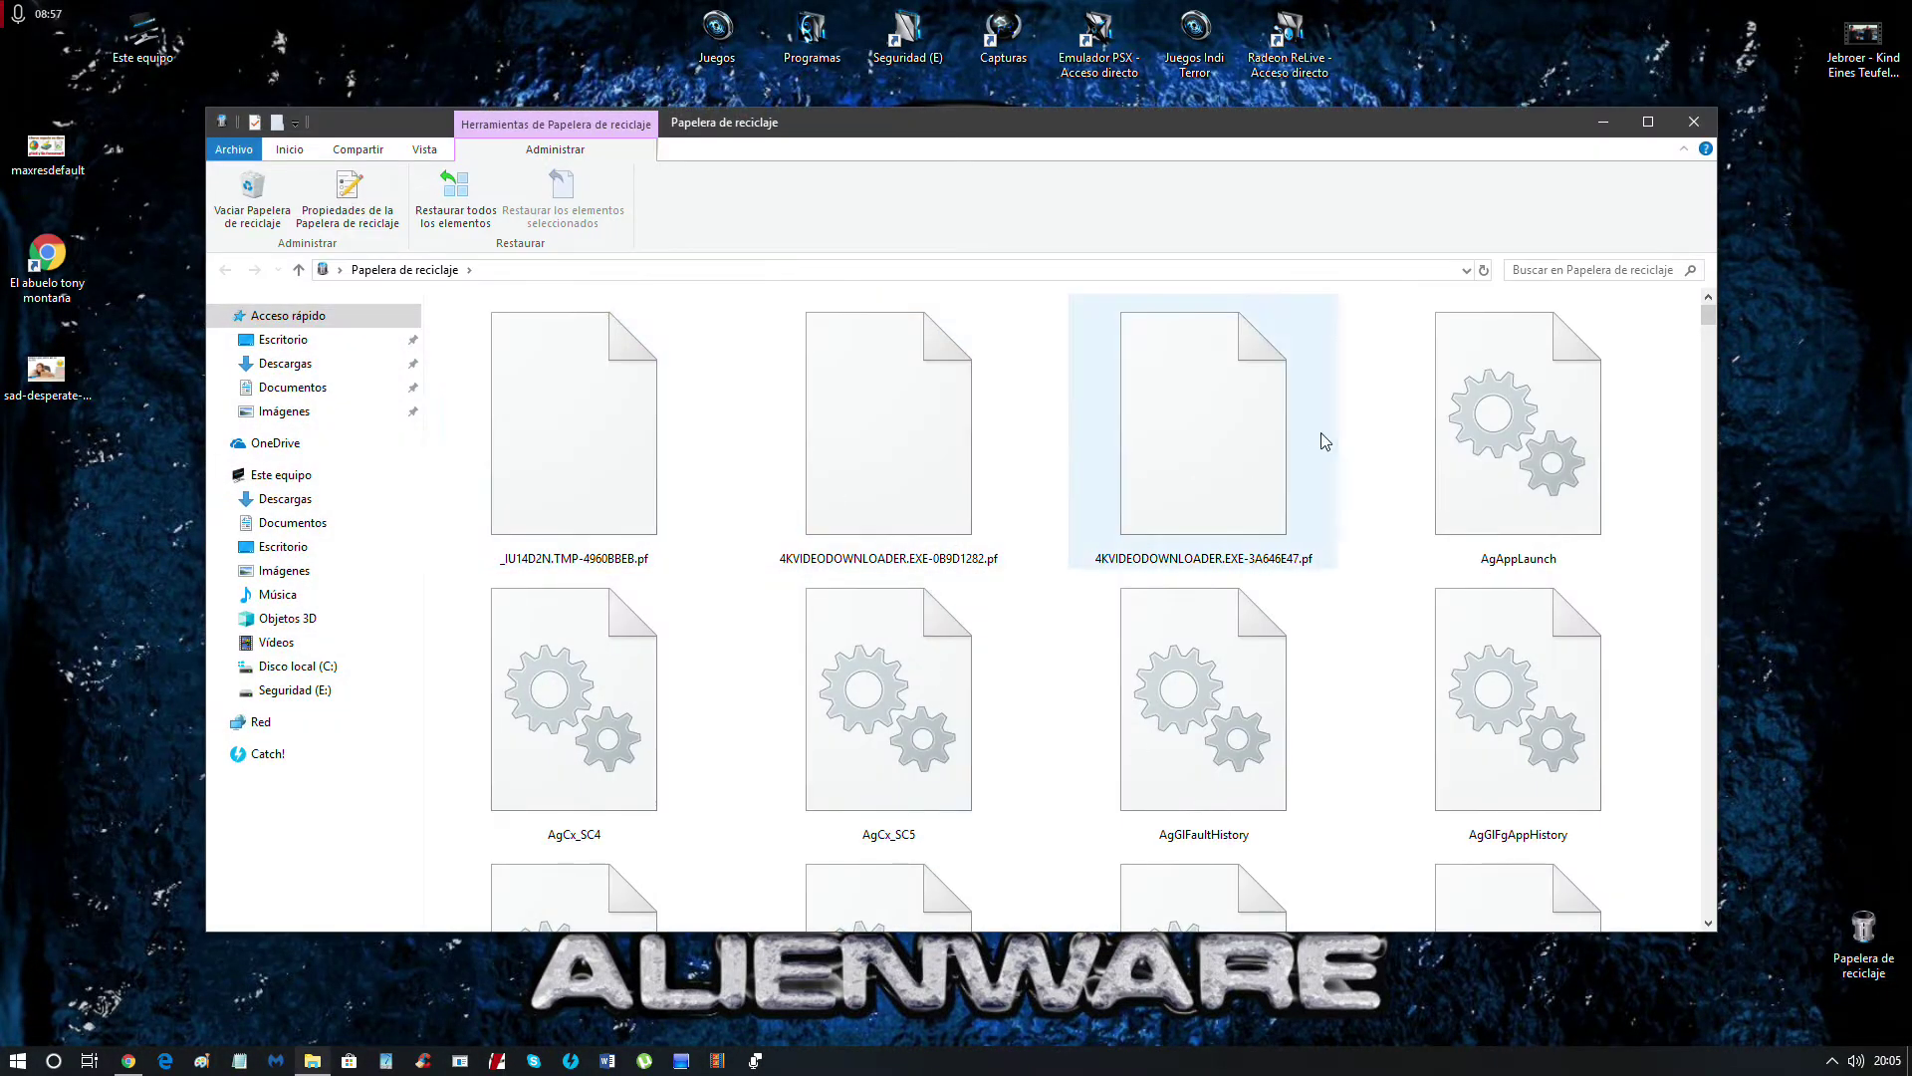
{"action": "right_click", "coordinate": [1029, 470]}
{"action": "mouse_move", "coordinate": [1071, 478]}
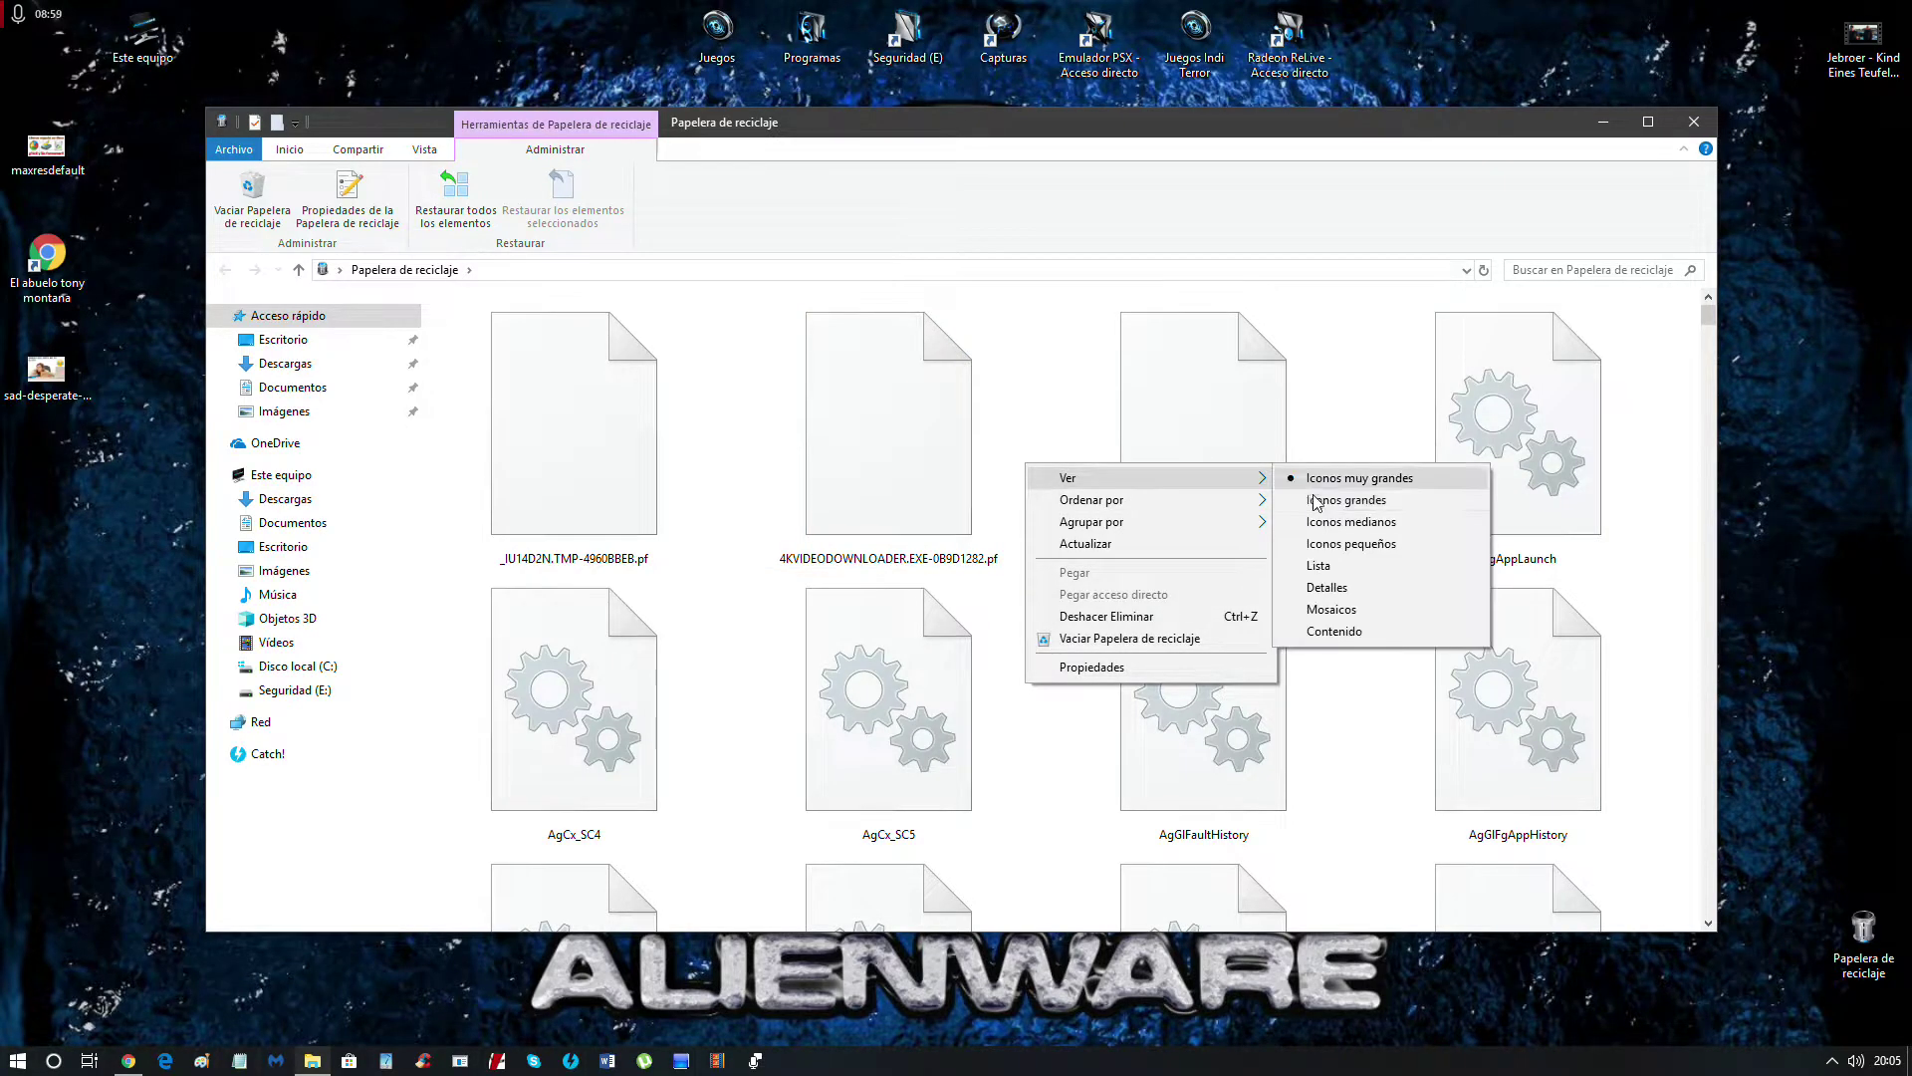
{"action": "left_click", "coordinate": [1326, 588]}
{"action": "scroll", "coordinate": [751, 562], "scroll_direction": "down", "scroll_amount": 10}
{"action": "left_click", "coordinate": [1694, 121]}
Empty the Papelera de reciclaje from the desktop and confirm the permanent deletion.
{"action": "right_click", "coordinate": [1873, 936]}
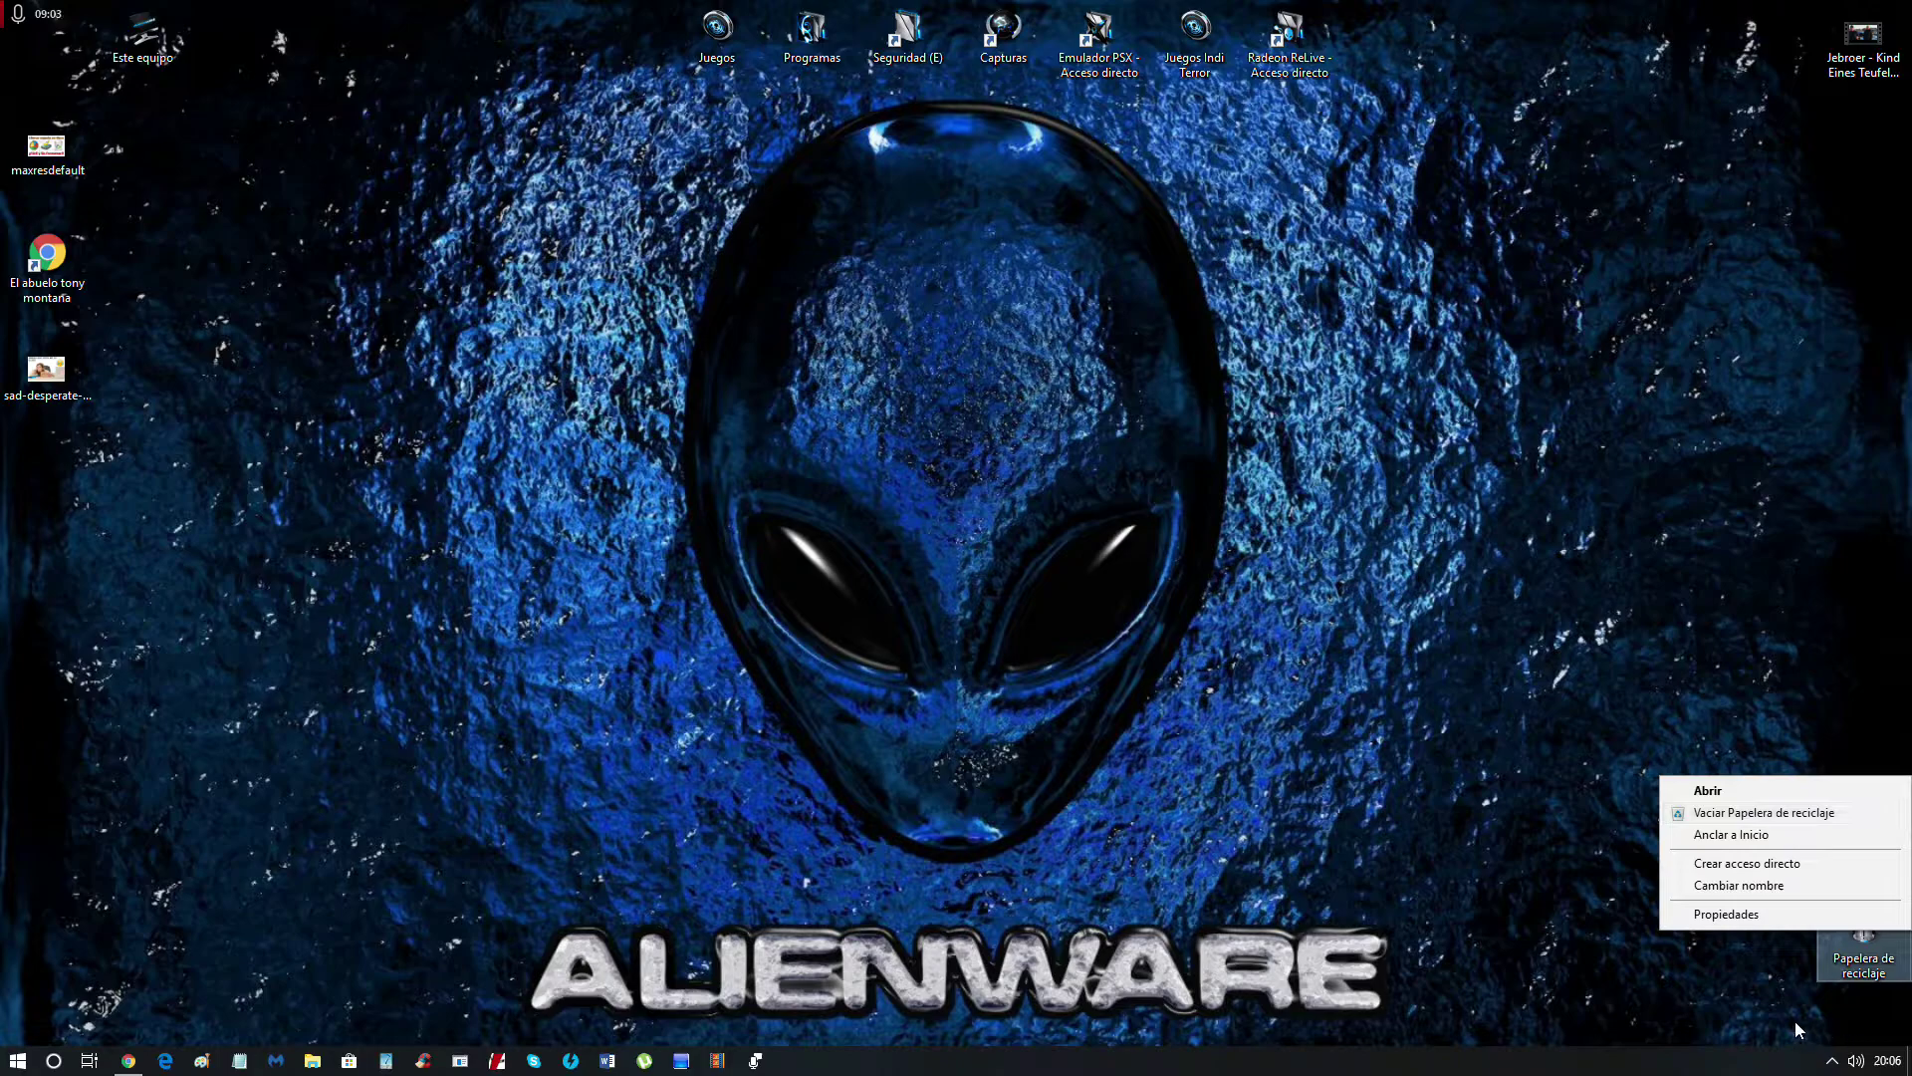
{"action": "left_click", "coordinate": [1806, 1023]}
{"action": "right_click", "coordinate": [1856, 962]}
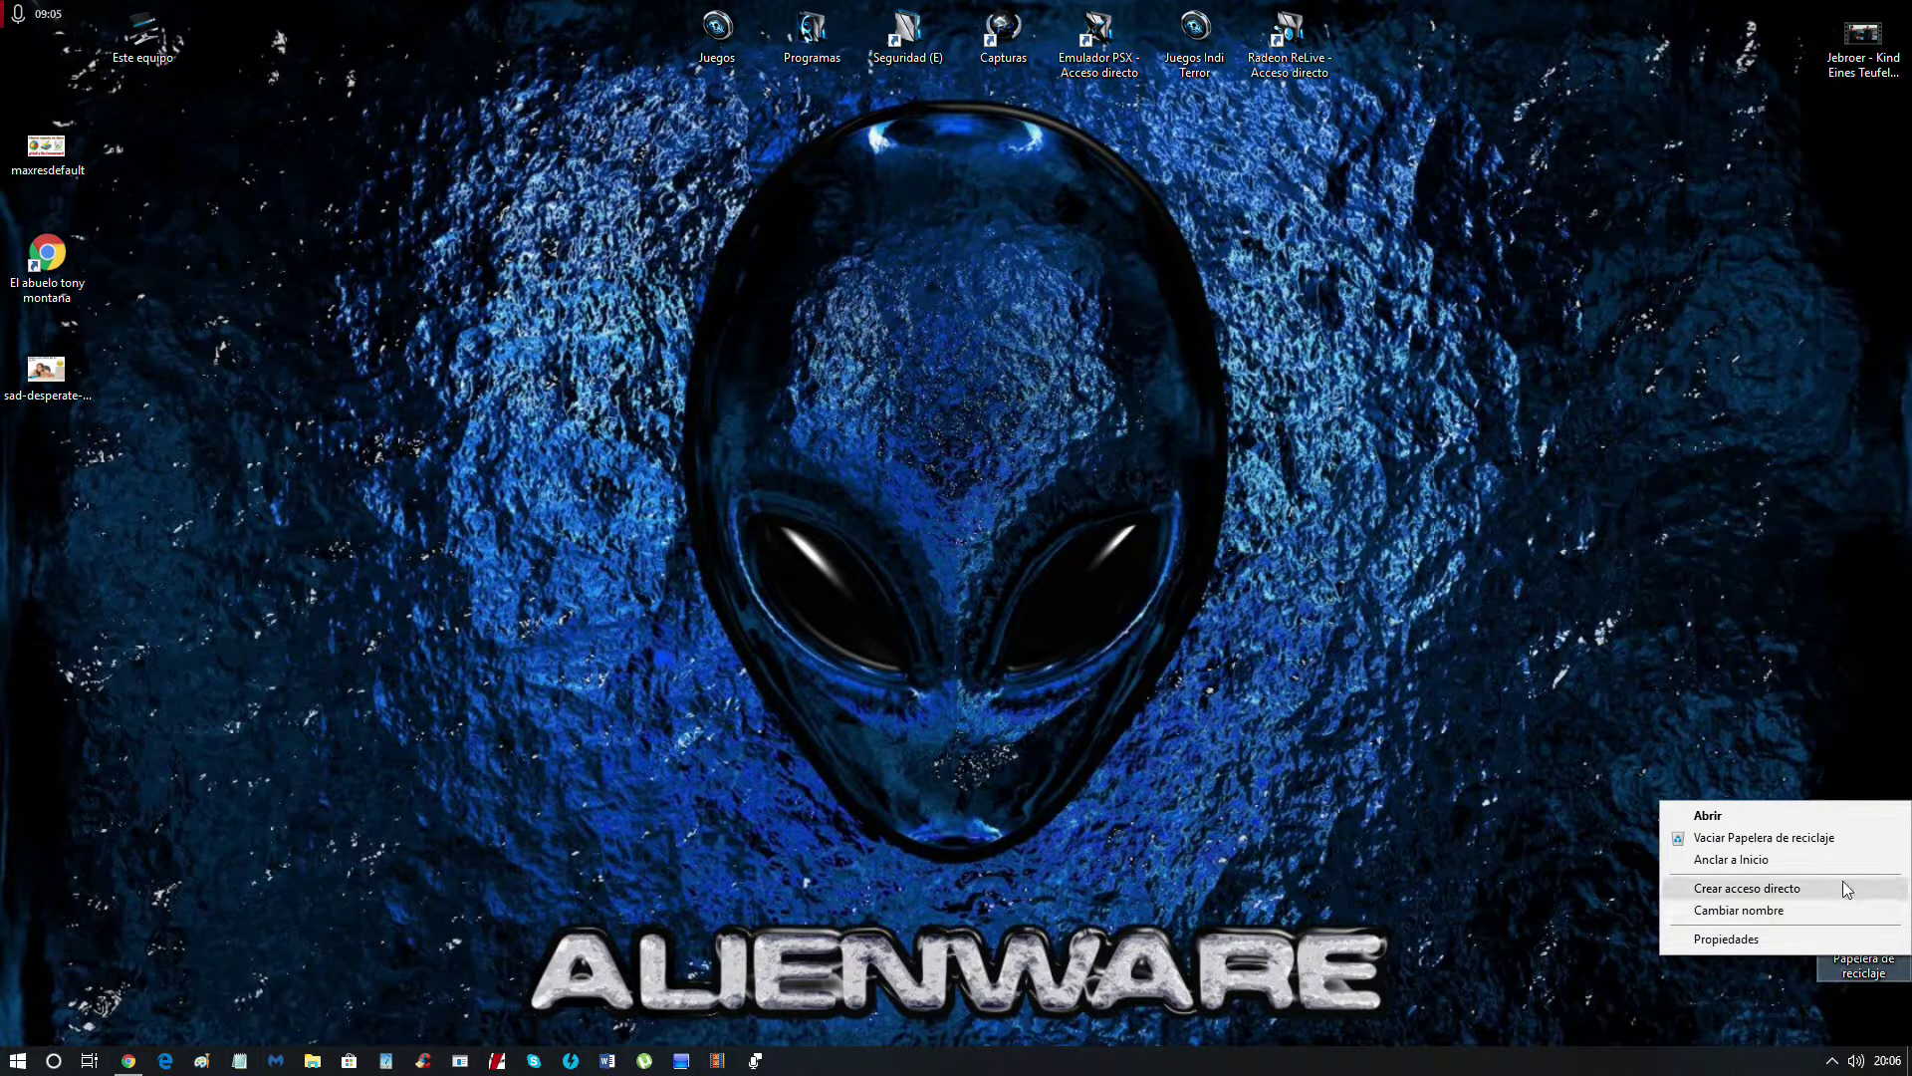
{"action": "left_click", "coordinate": [1816, 839]}
{"action": "key", "text": "Return"}
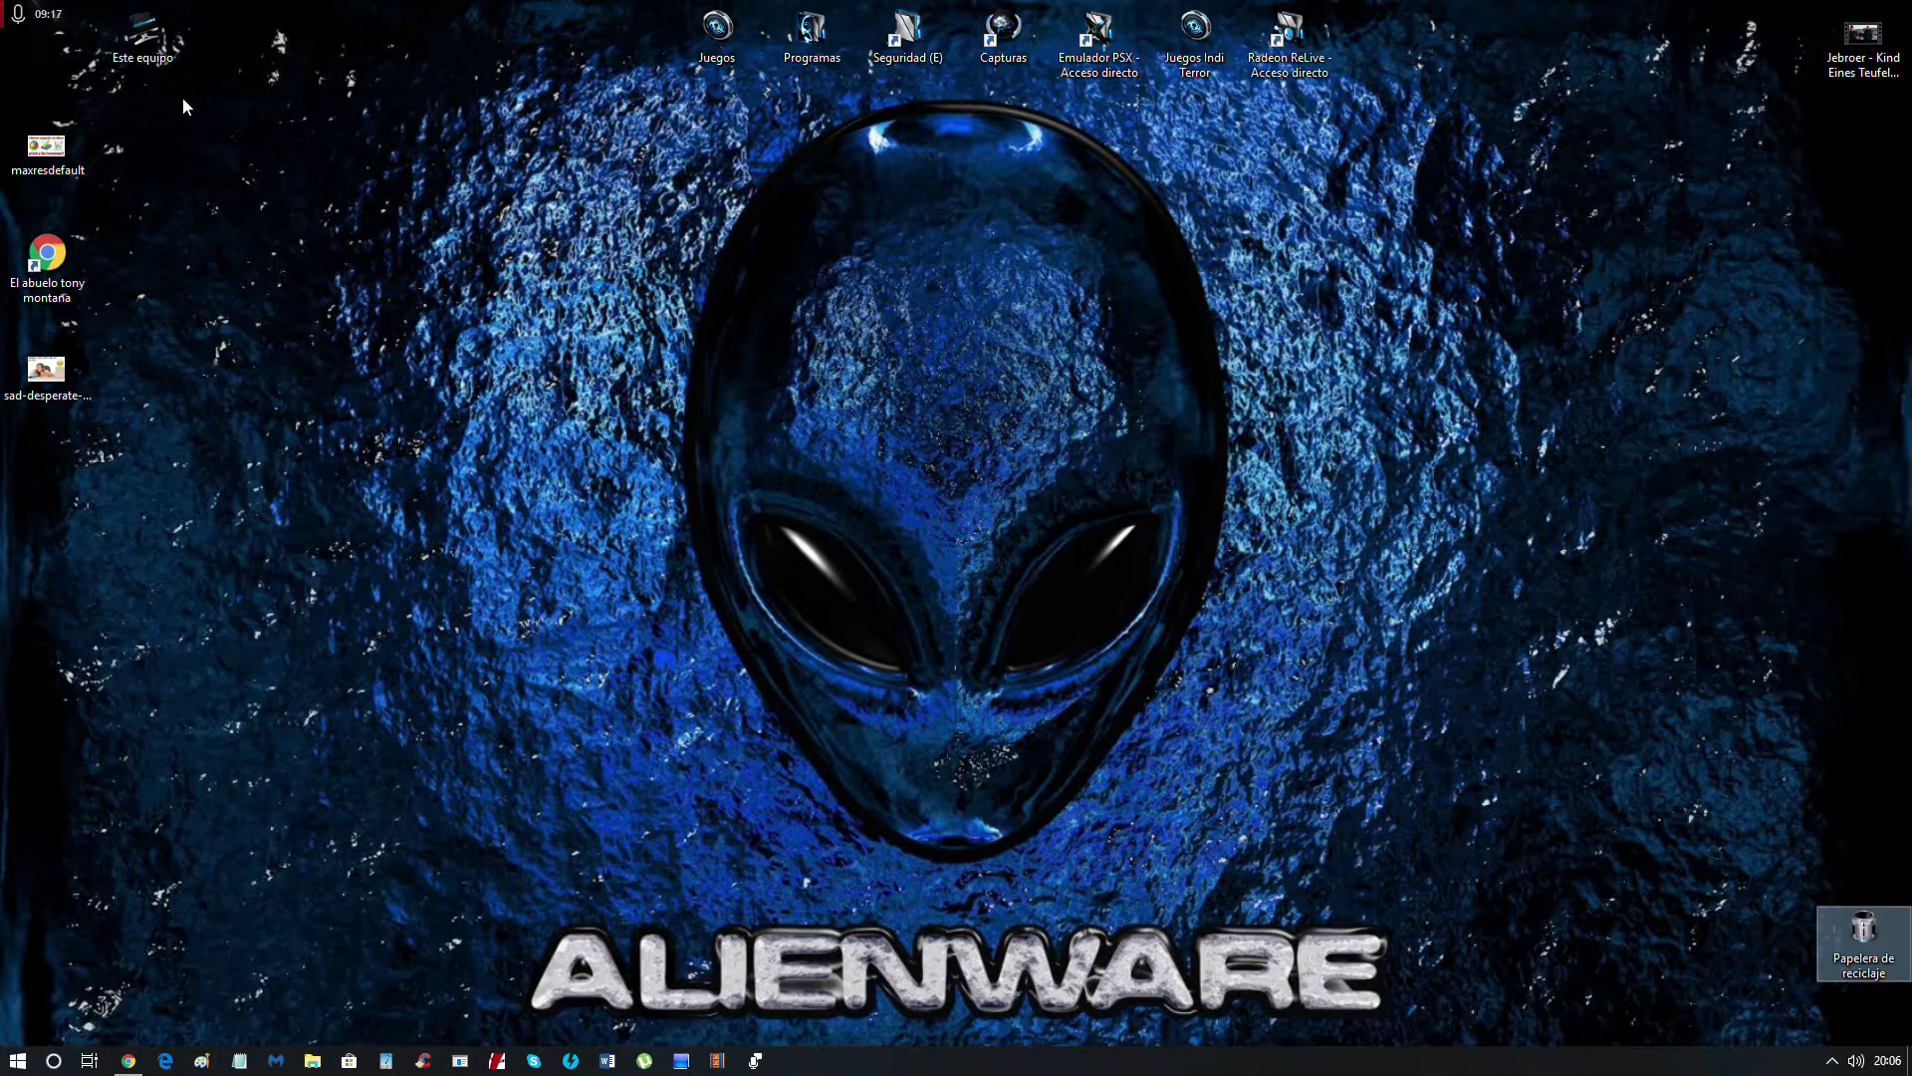
Review the visual effects in the system's advanced performance options without changing them, and close the system windows.
{"action": "right_click", "coordinate": [157, 58]}
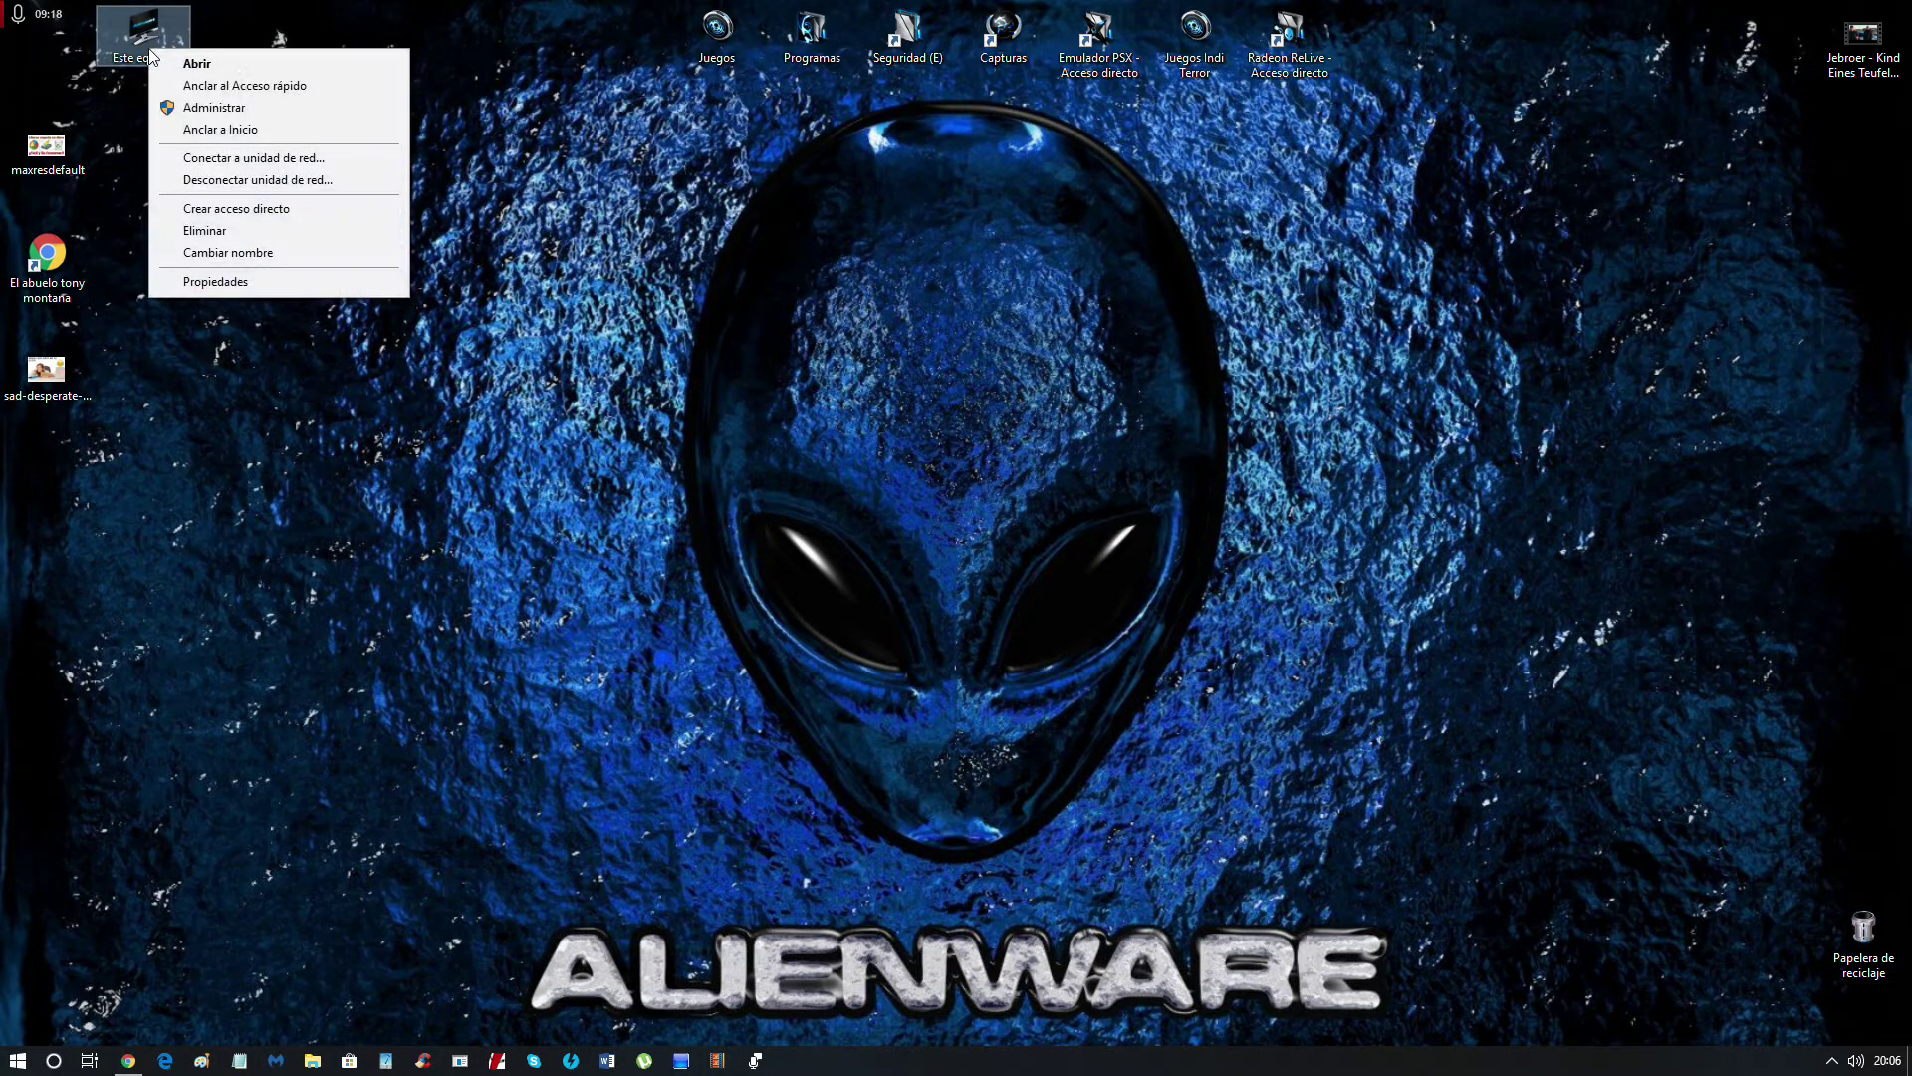
{"action": "left_click", "coordinate": [269, 282]}
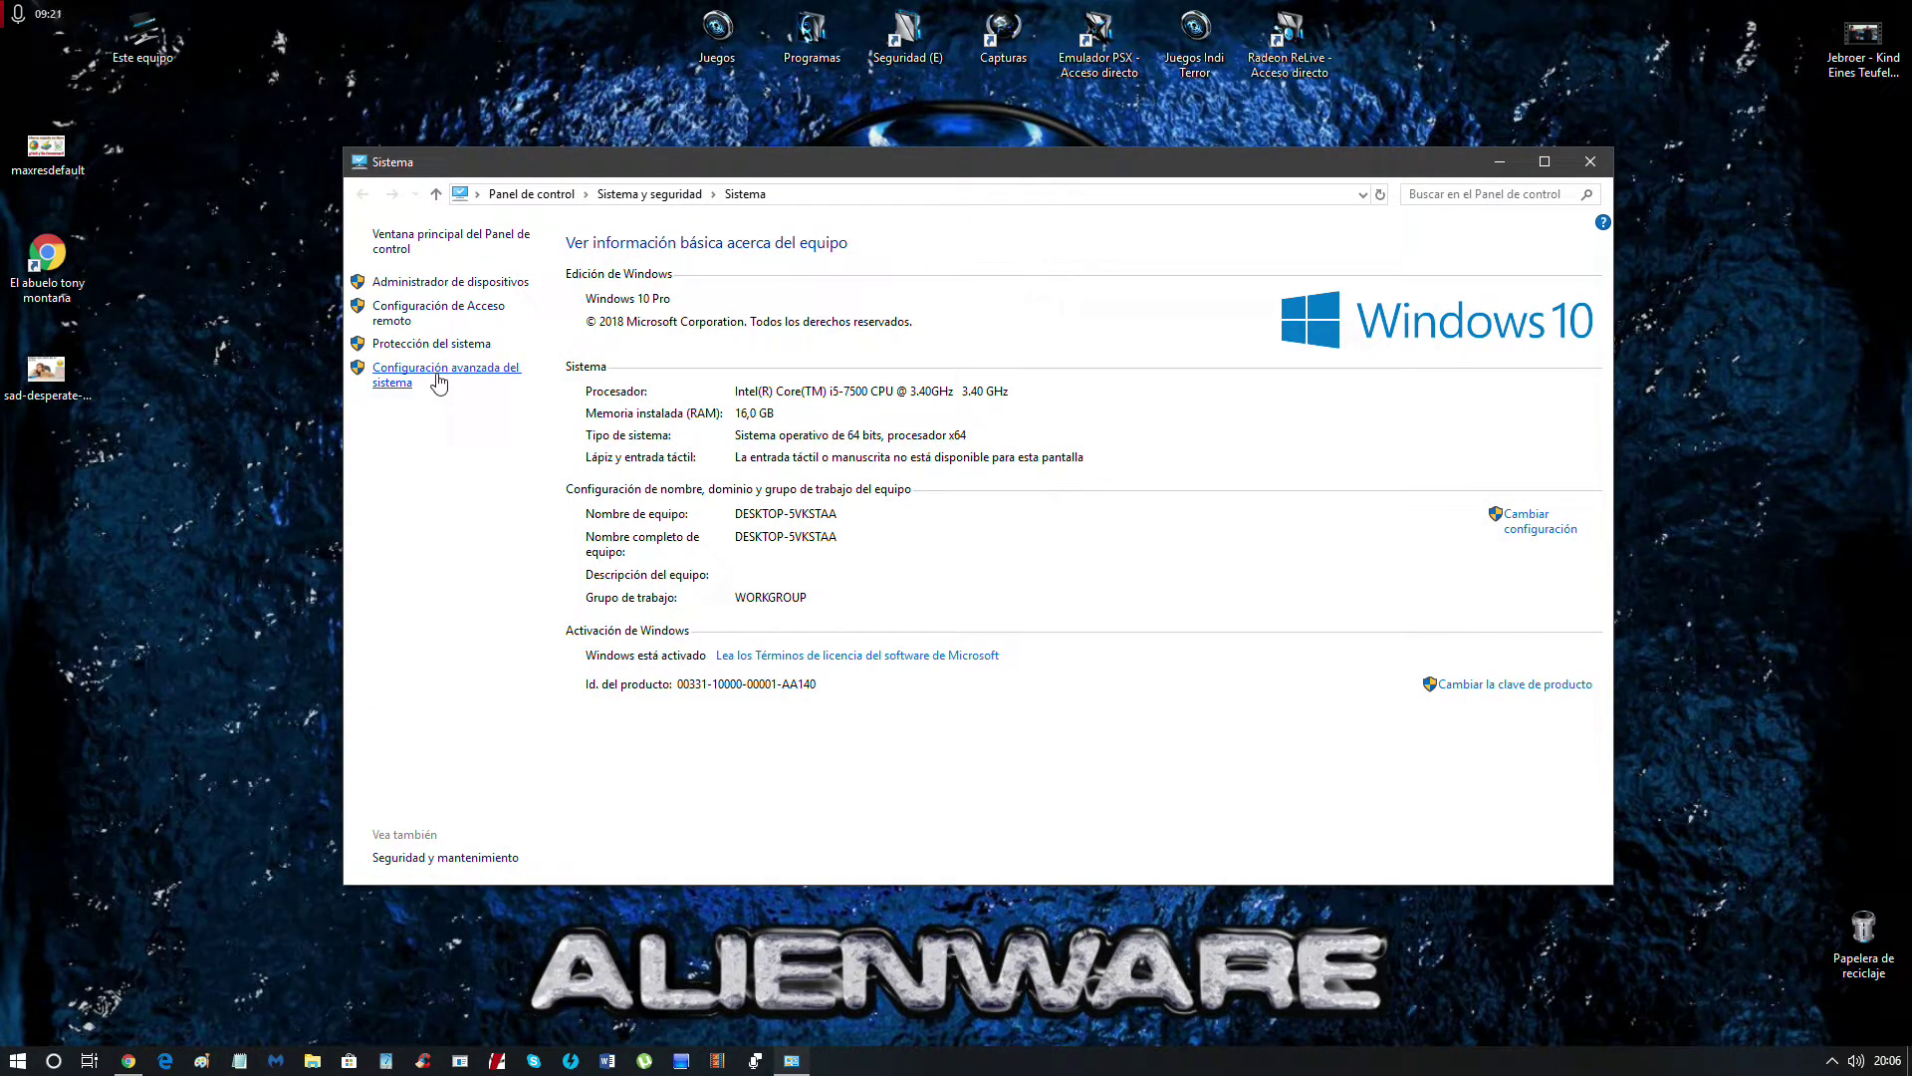
{"action": "left_click", "coordinate": [428, 379]}
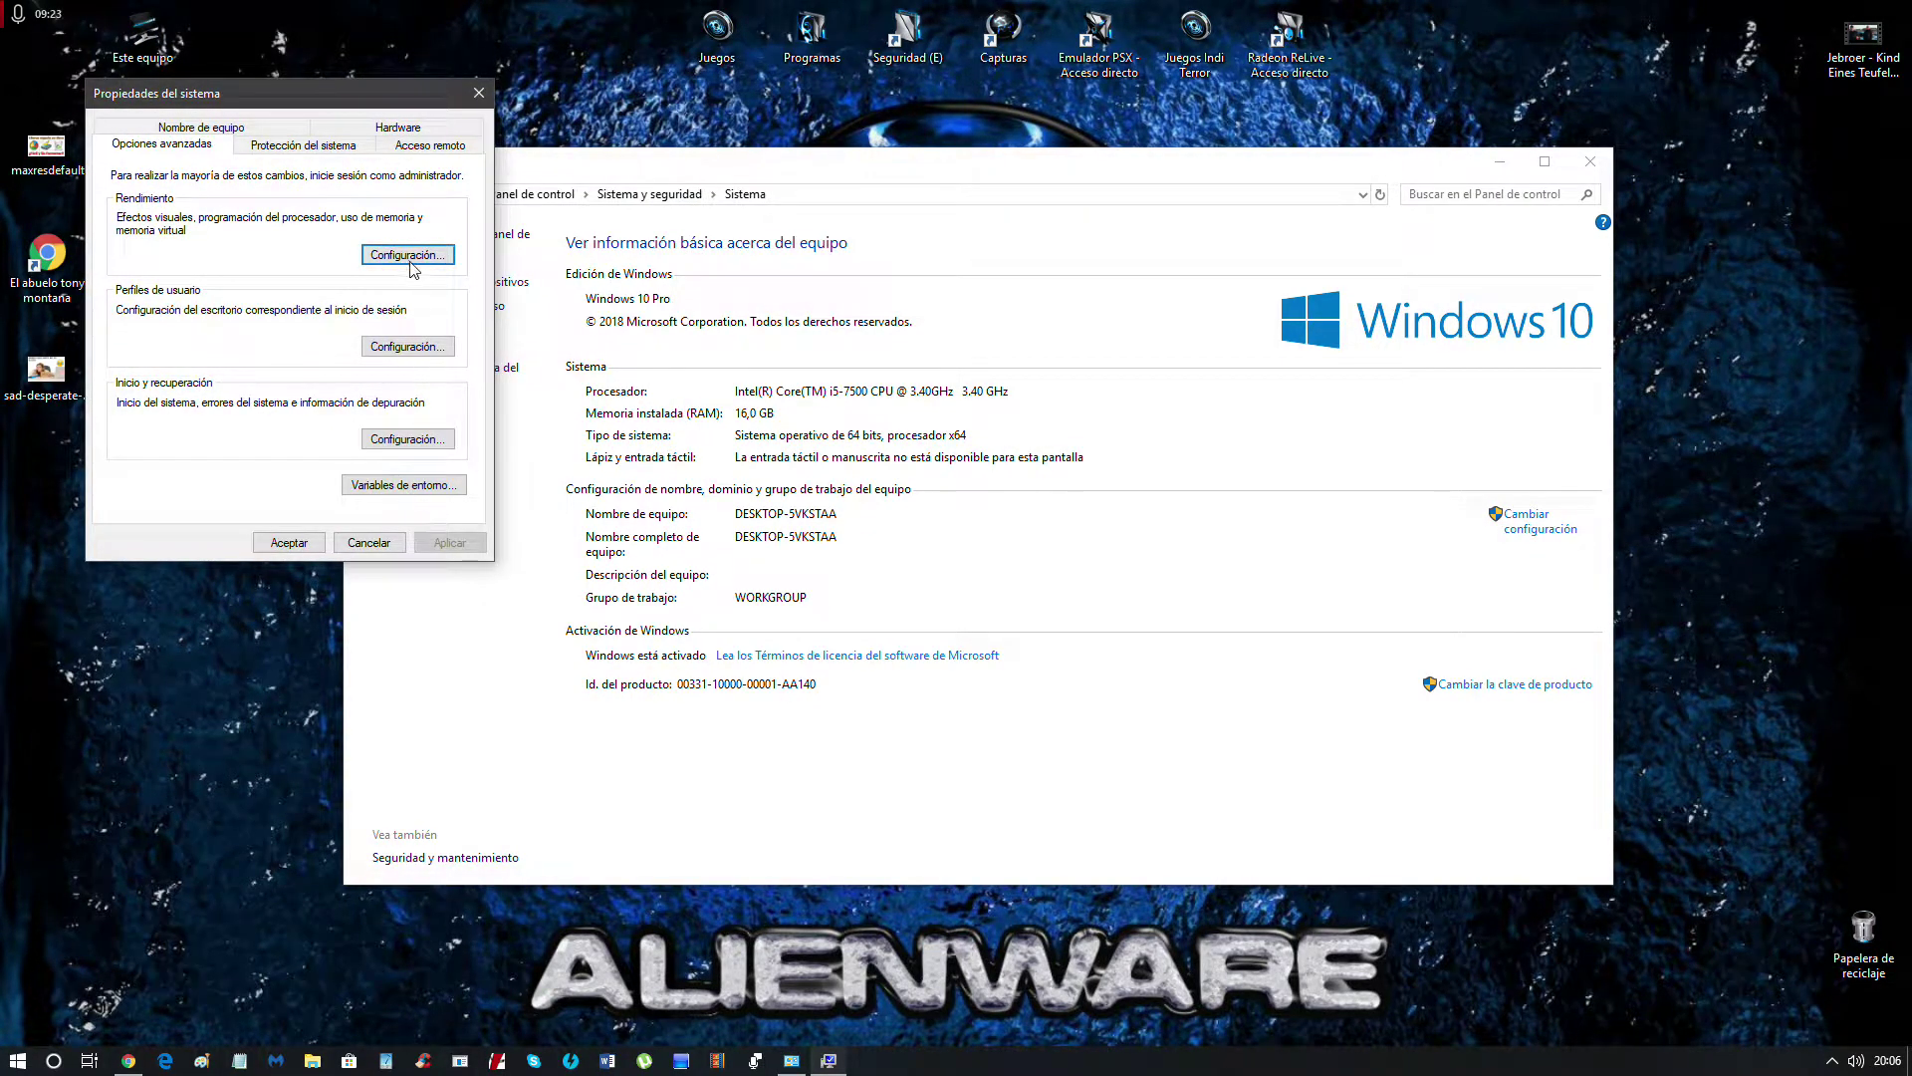
{"action": "left_click", "coordinate": [406, 255]}
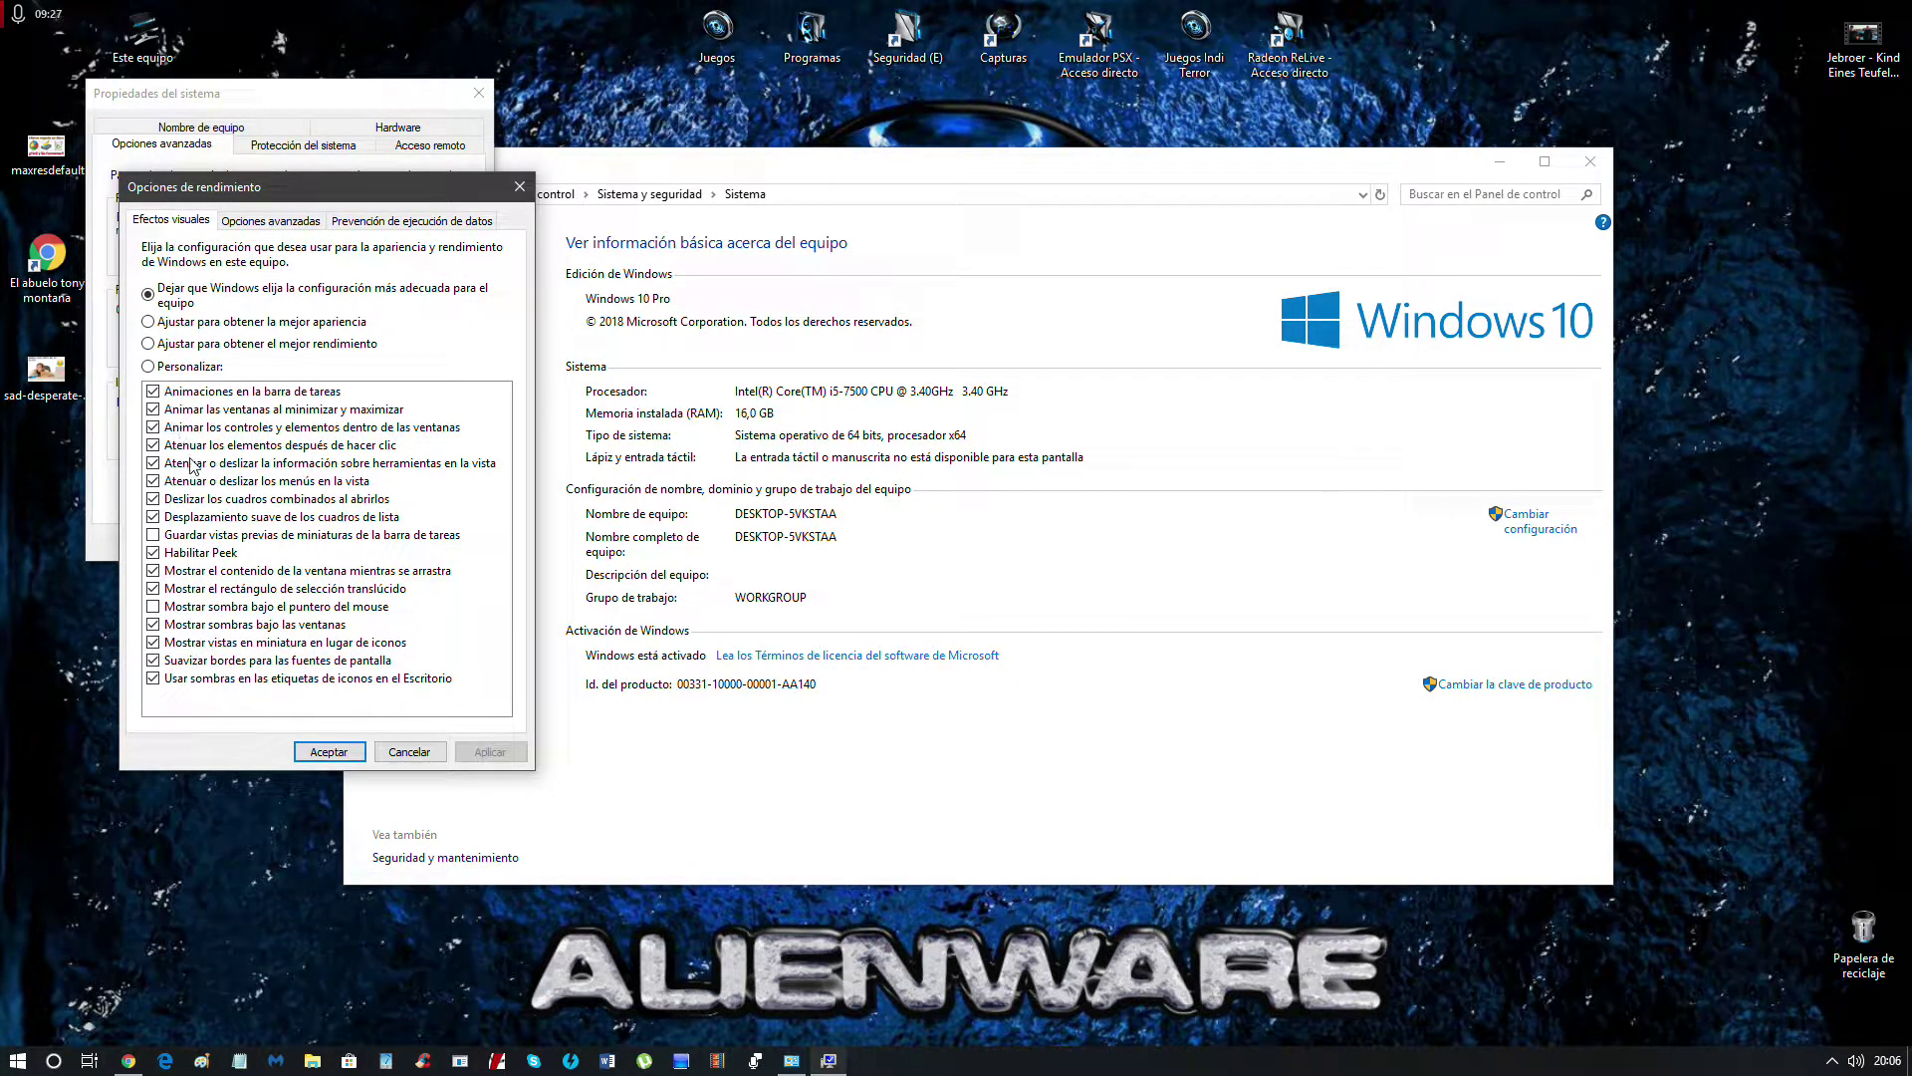
{"action": "left_click", "coordinate": [519, 186]}
{"action": "left_click", "coordinate": [479, 93]}
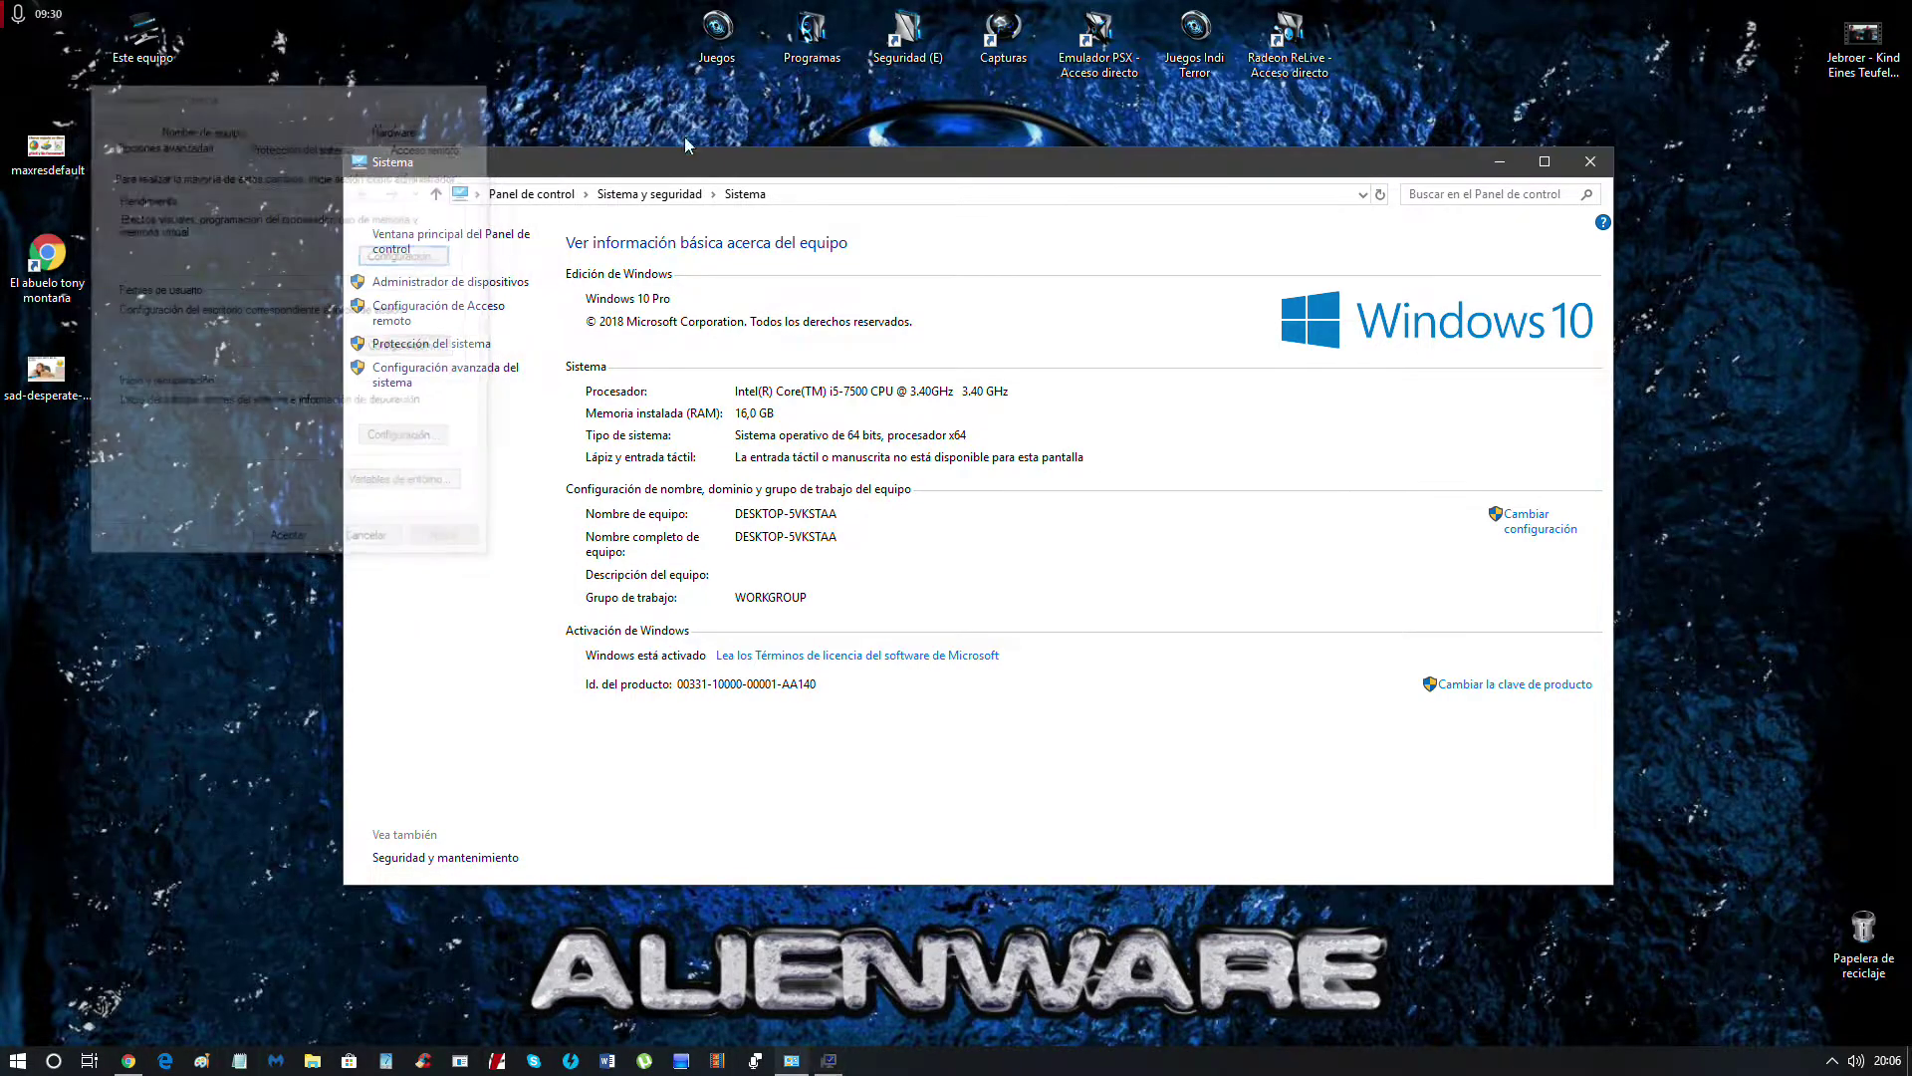
{"action": "left_click", "coordinate": [1591, 163]}
View the general properties of drive C, where the disk cleanup option is found, and close the windows.
{"action": "double_click", "coordinate": [142, 35]}
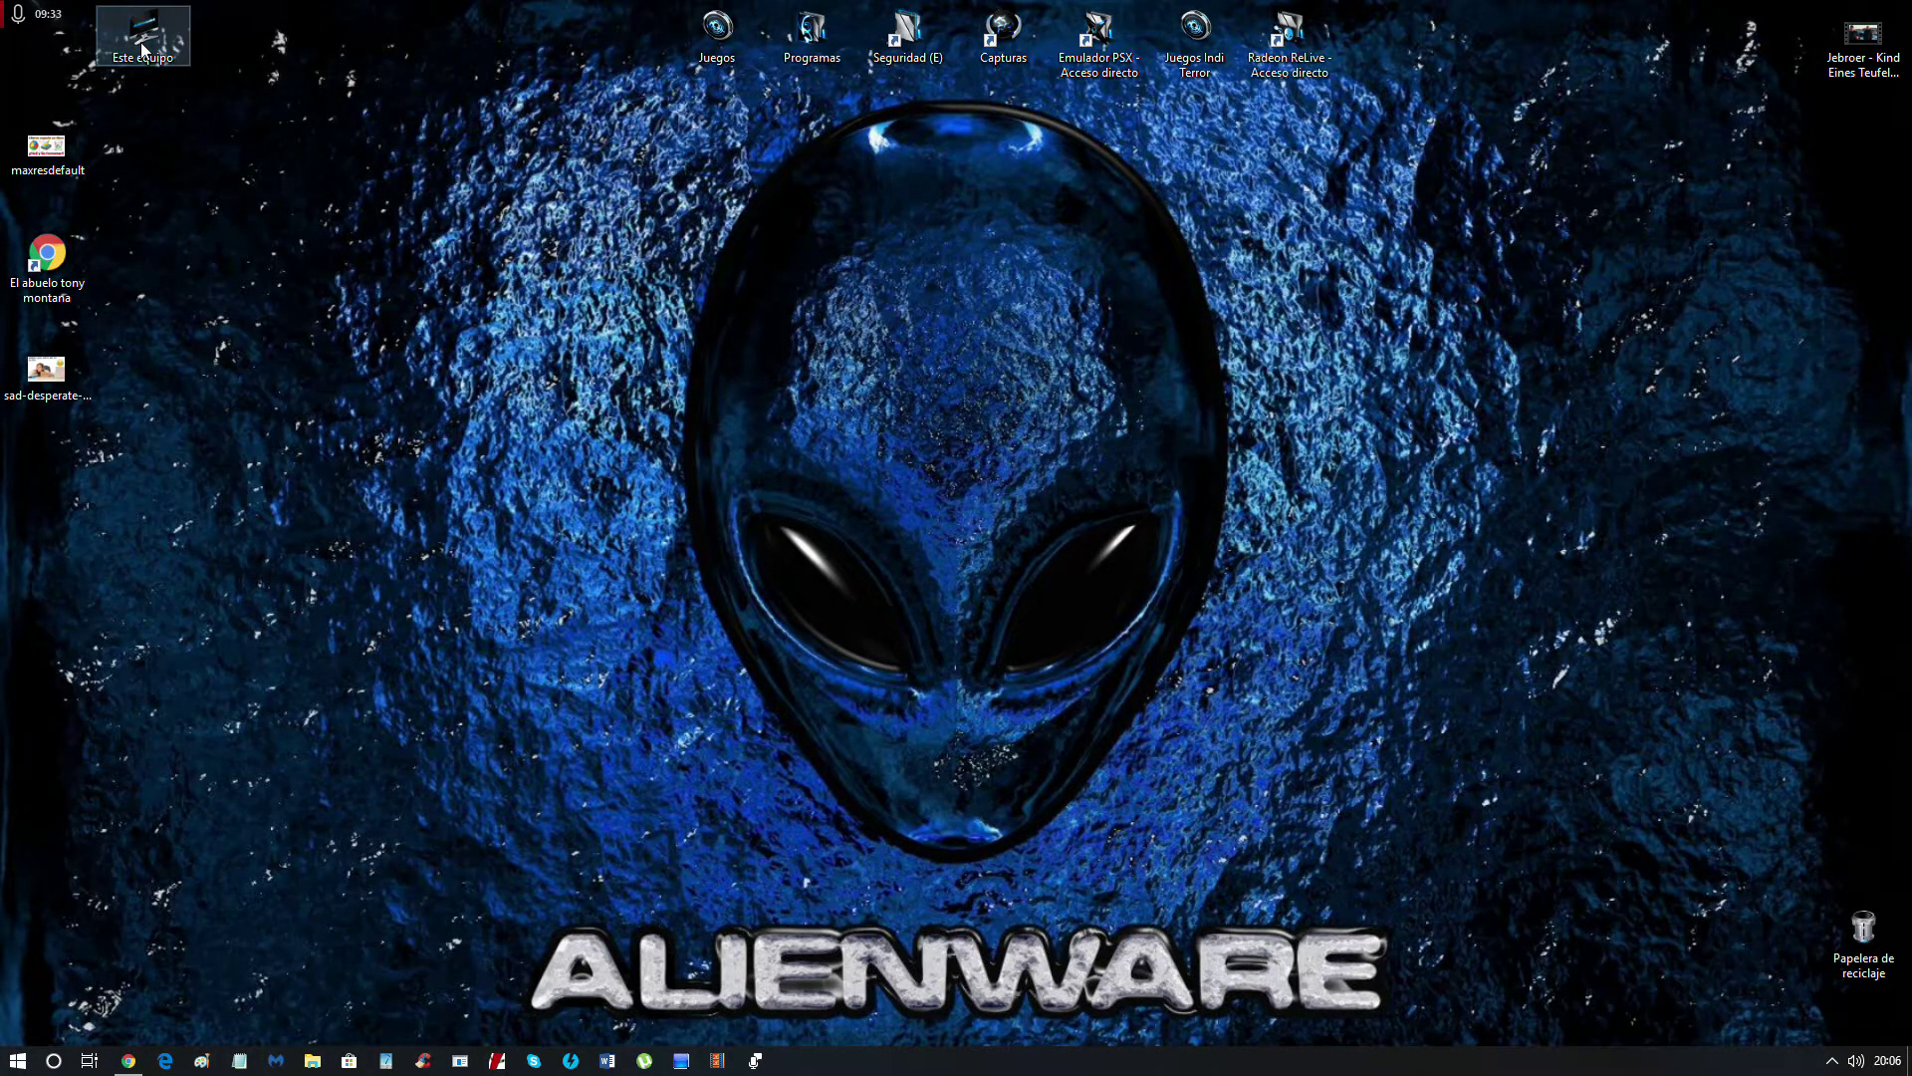
{"action": "right_click", "coordinate": [601, 343]}
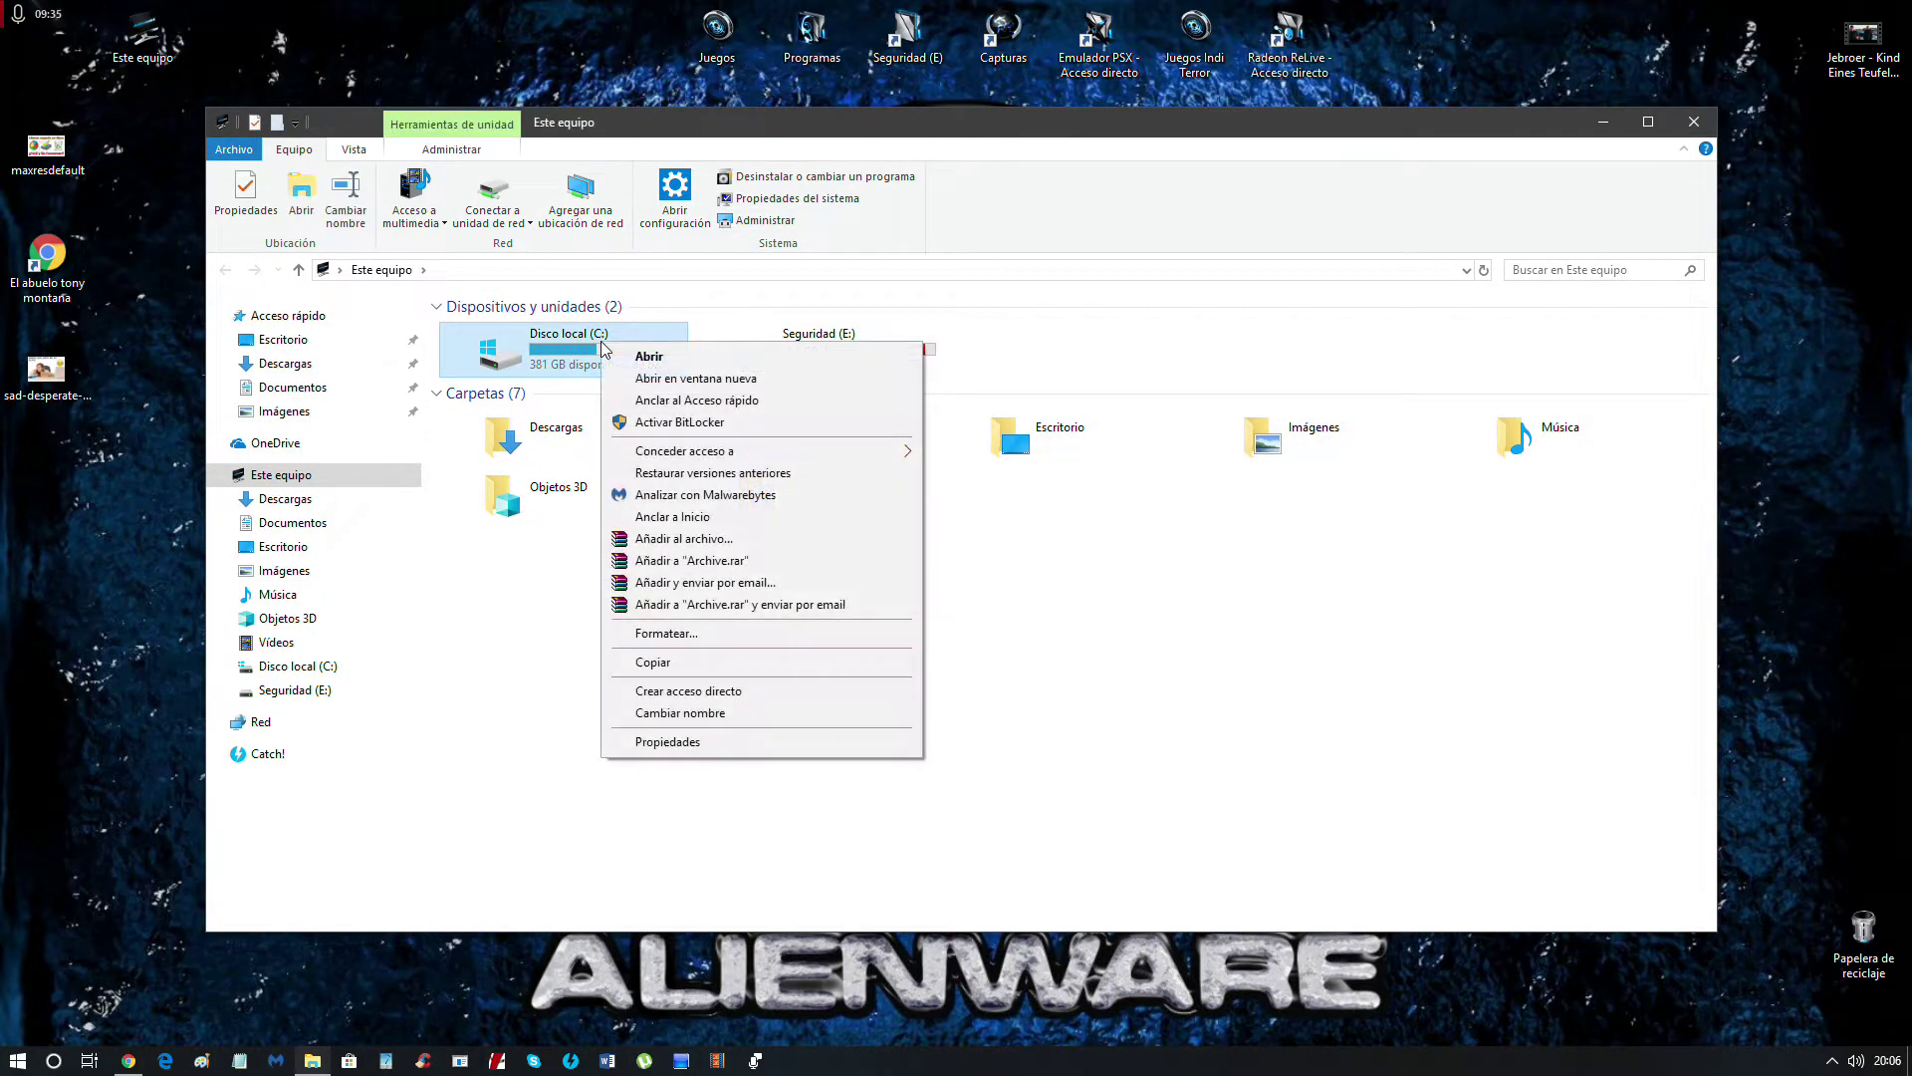
{"action": "left_click", "coordinate": [766, 741]}
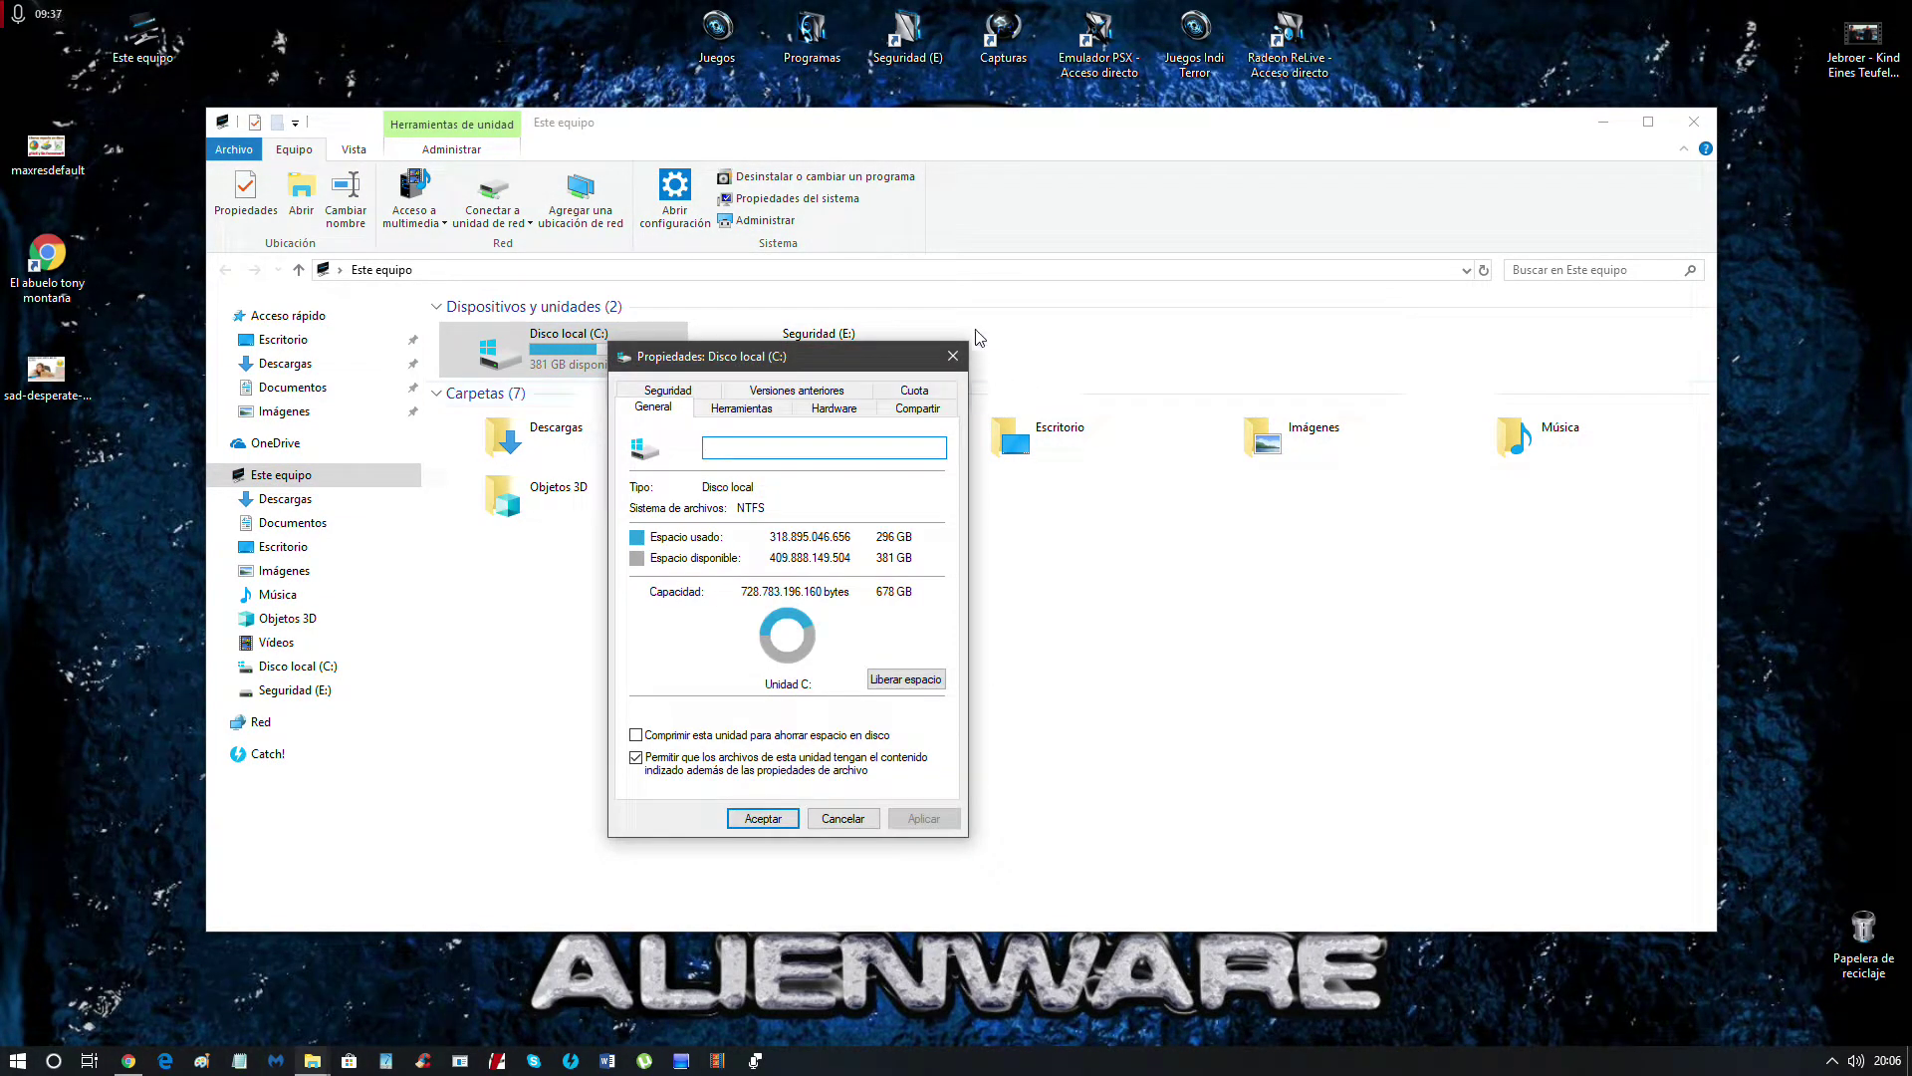
{"action": "left_click", "coordinate": [953, 358]}
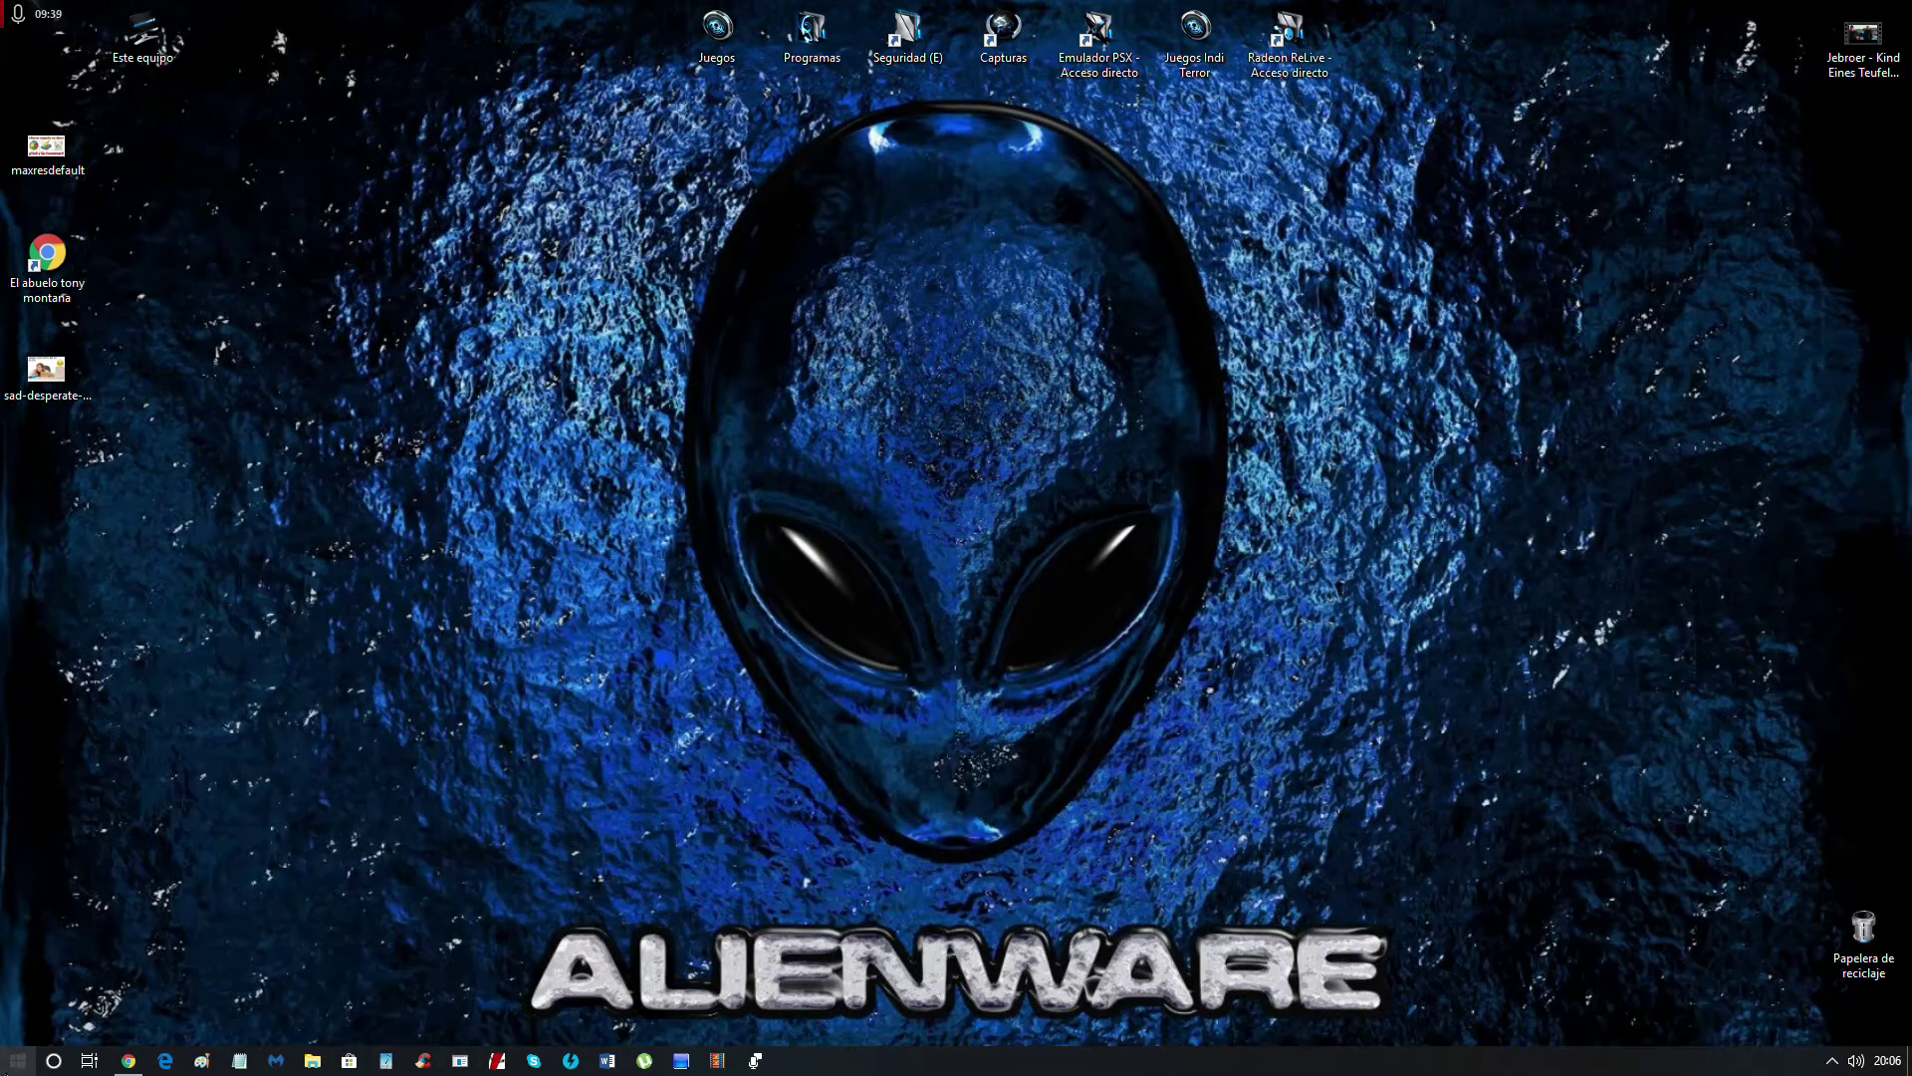
Run "prefetch" from the Ejecutar dialog, check the files in the Prefetch folder and close it.
{"action": "right_click", "coordinate": [8, 1066]}
{"action": "left_click", "coordinate": [92, 962]}
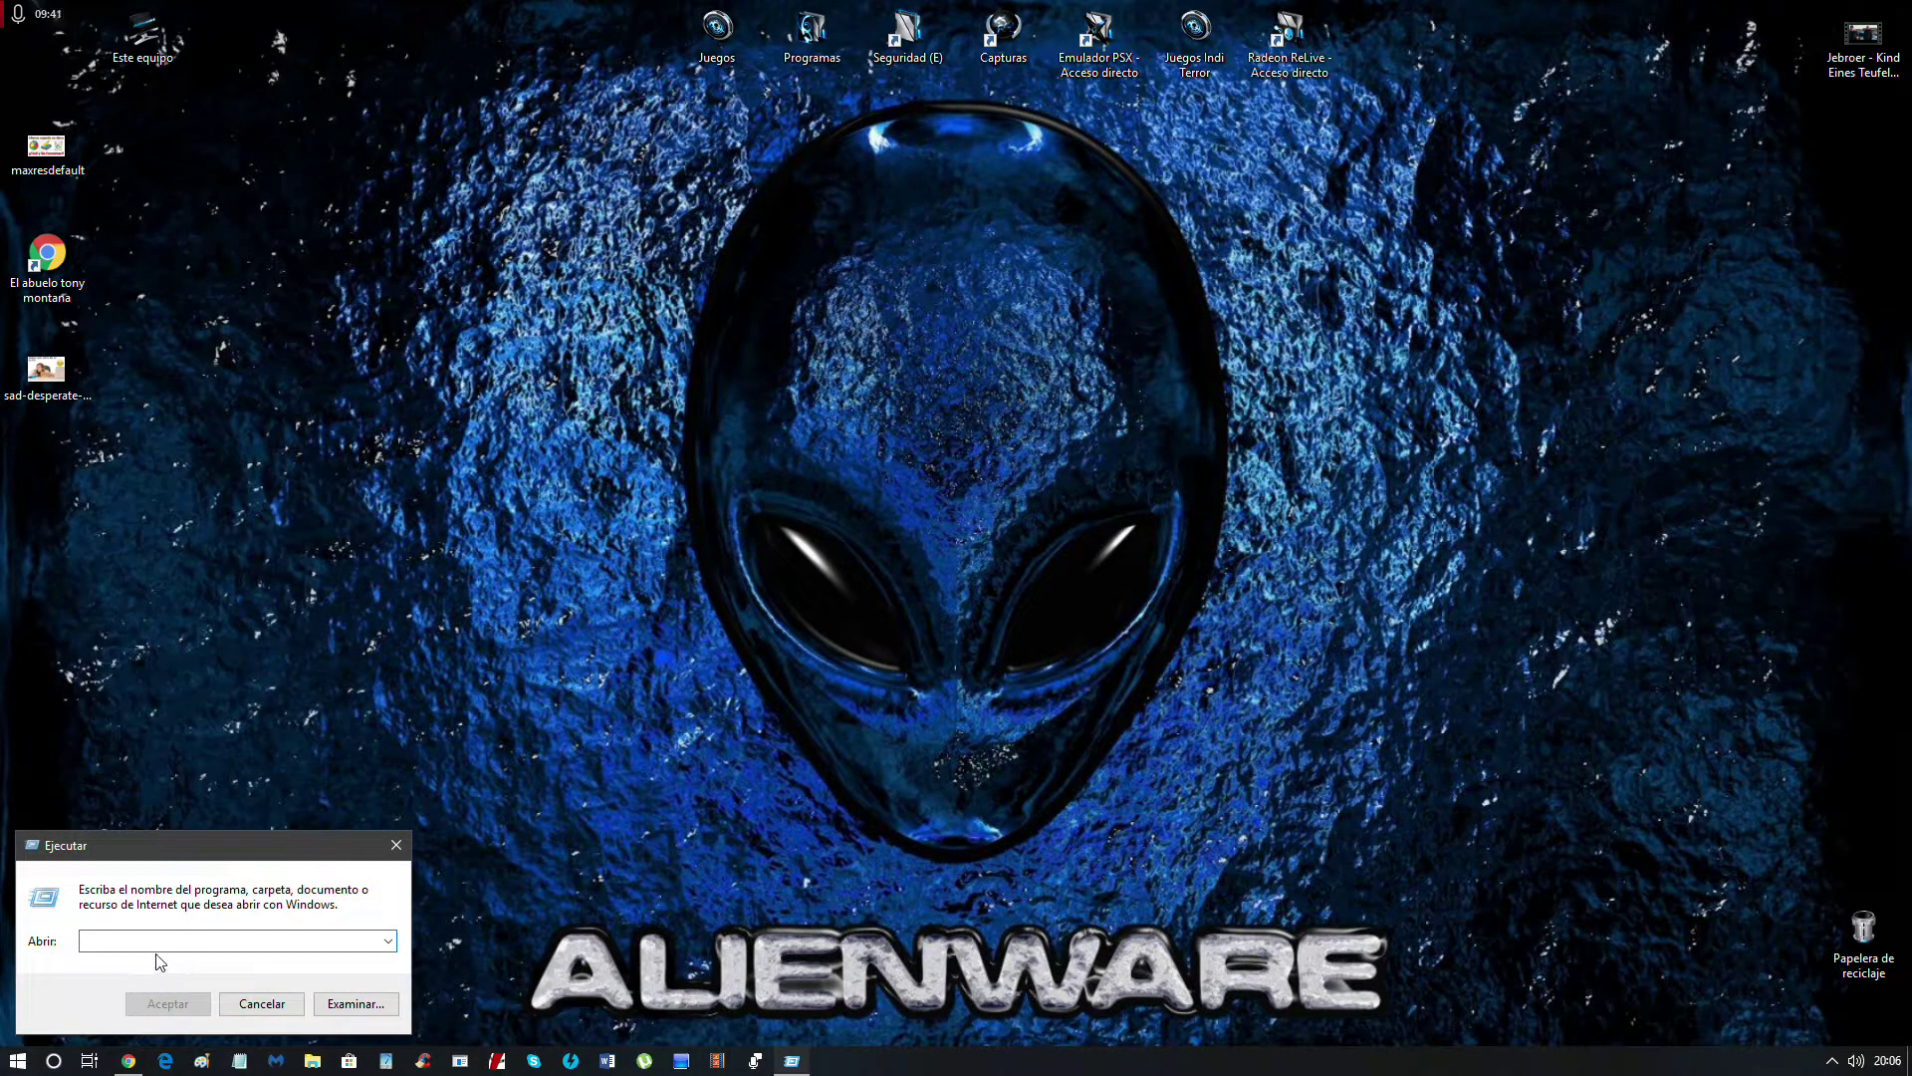
{"action": "type", "text": "prefecch"}
{"action": "key", "text": "Return"}
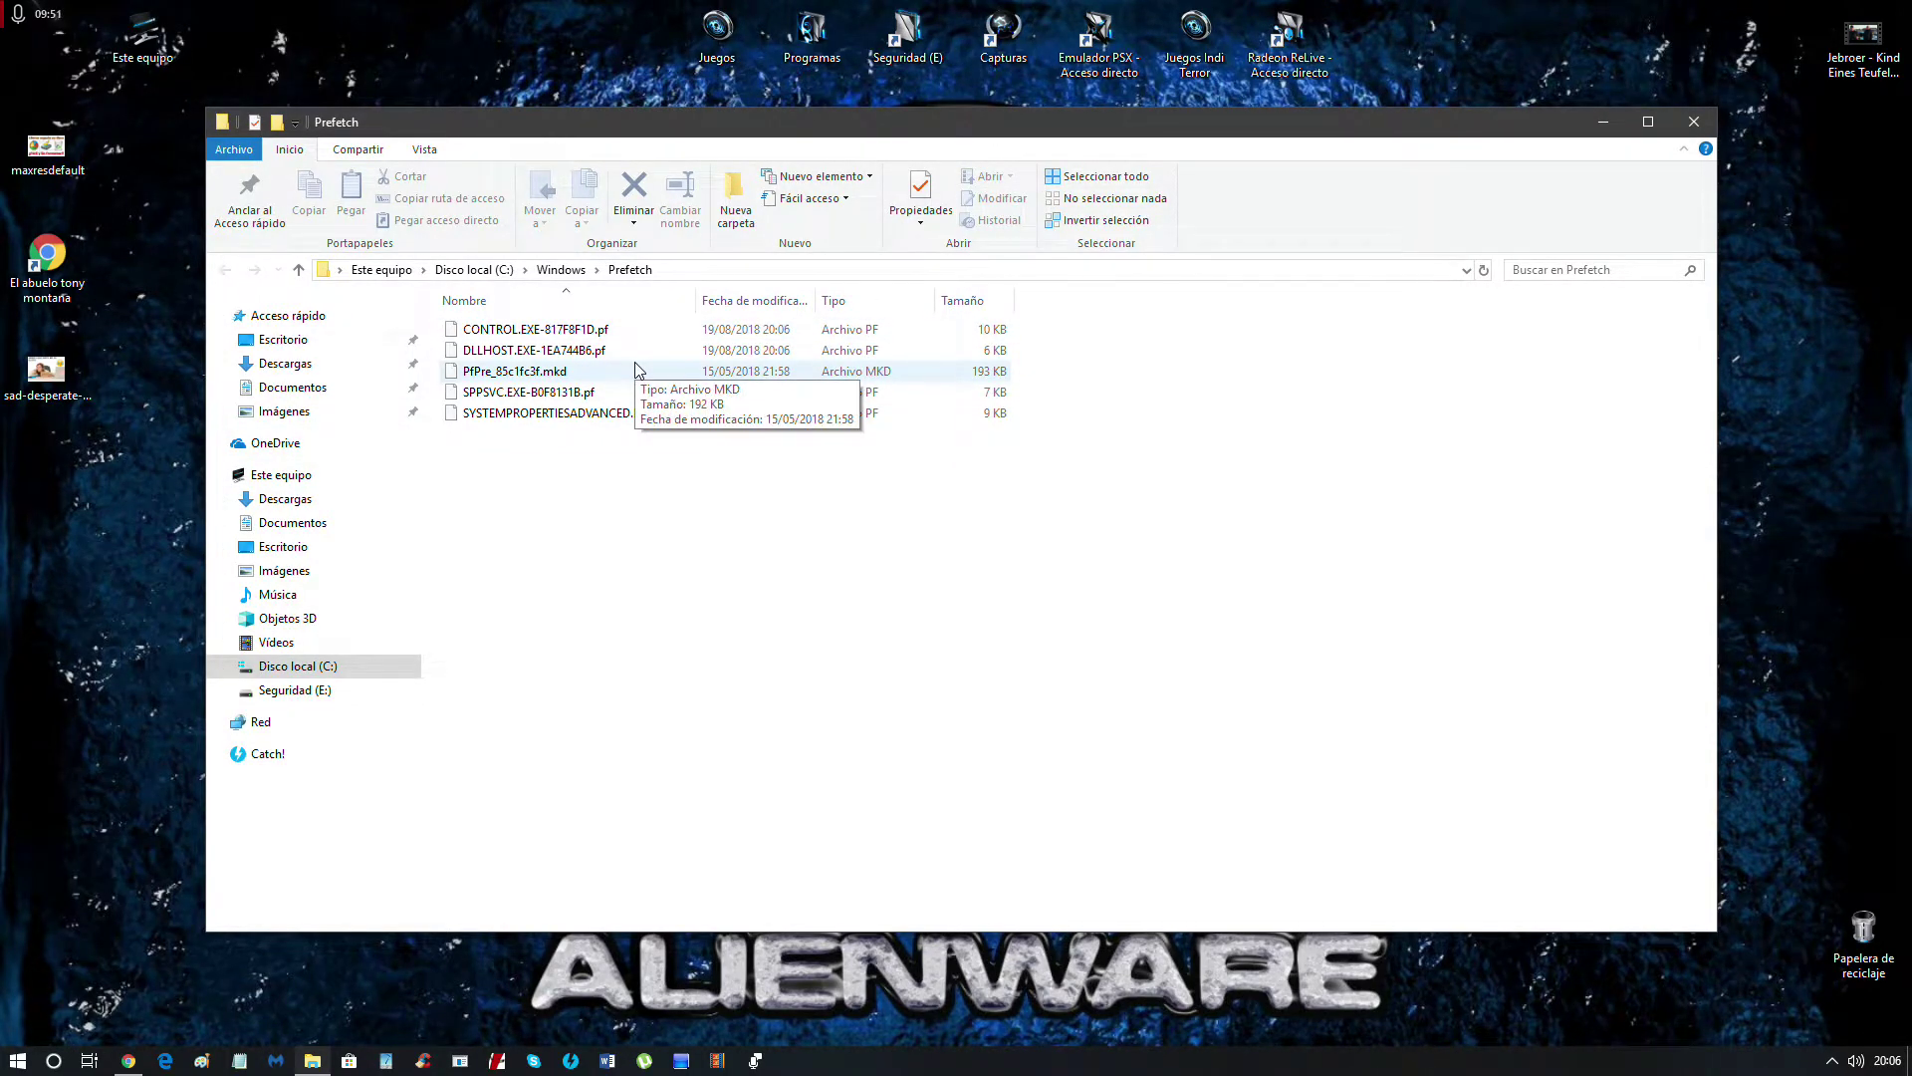
{"action": "left_click", "coordinate": [1693, 122]}
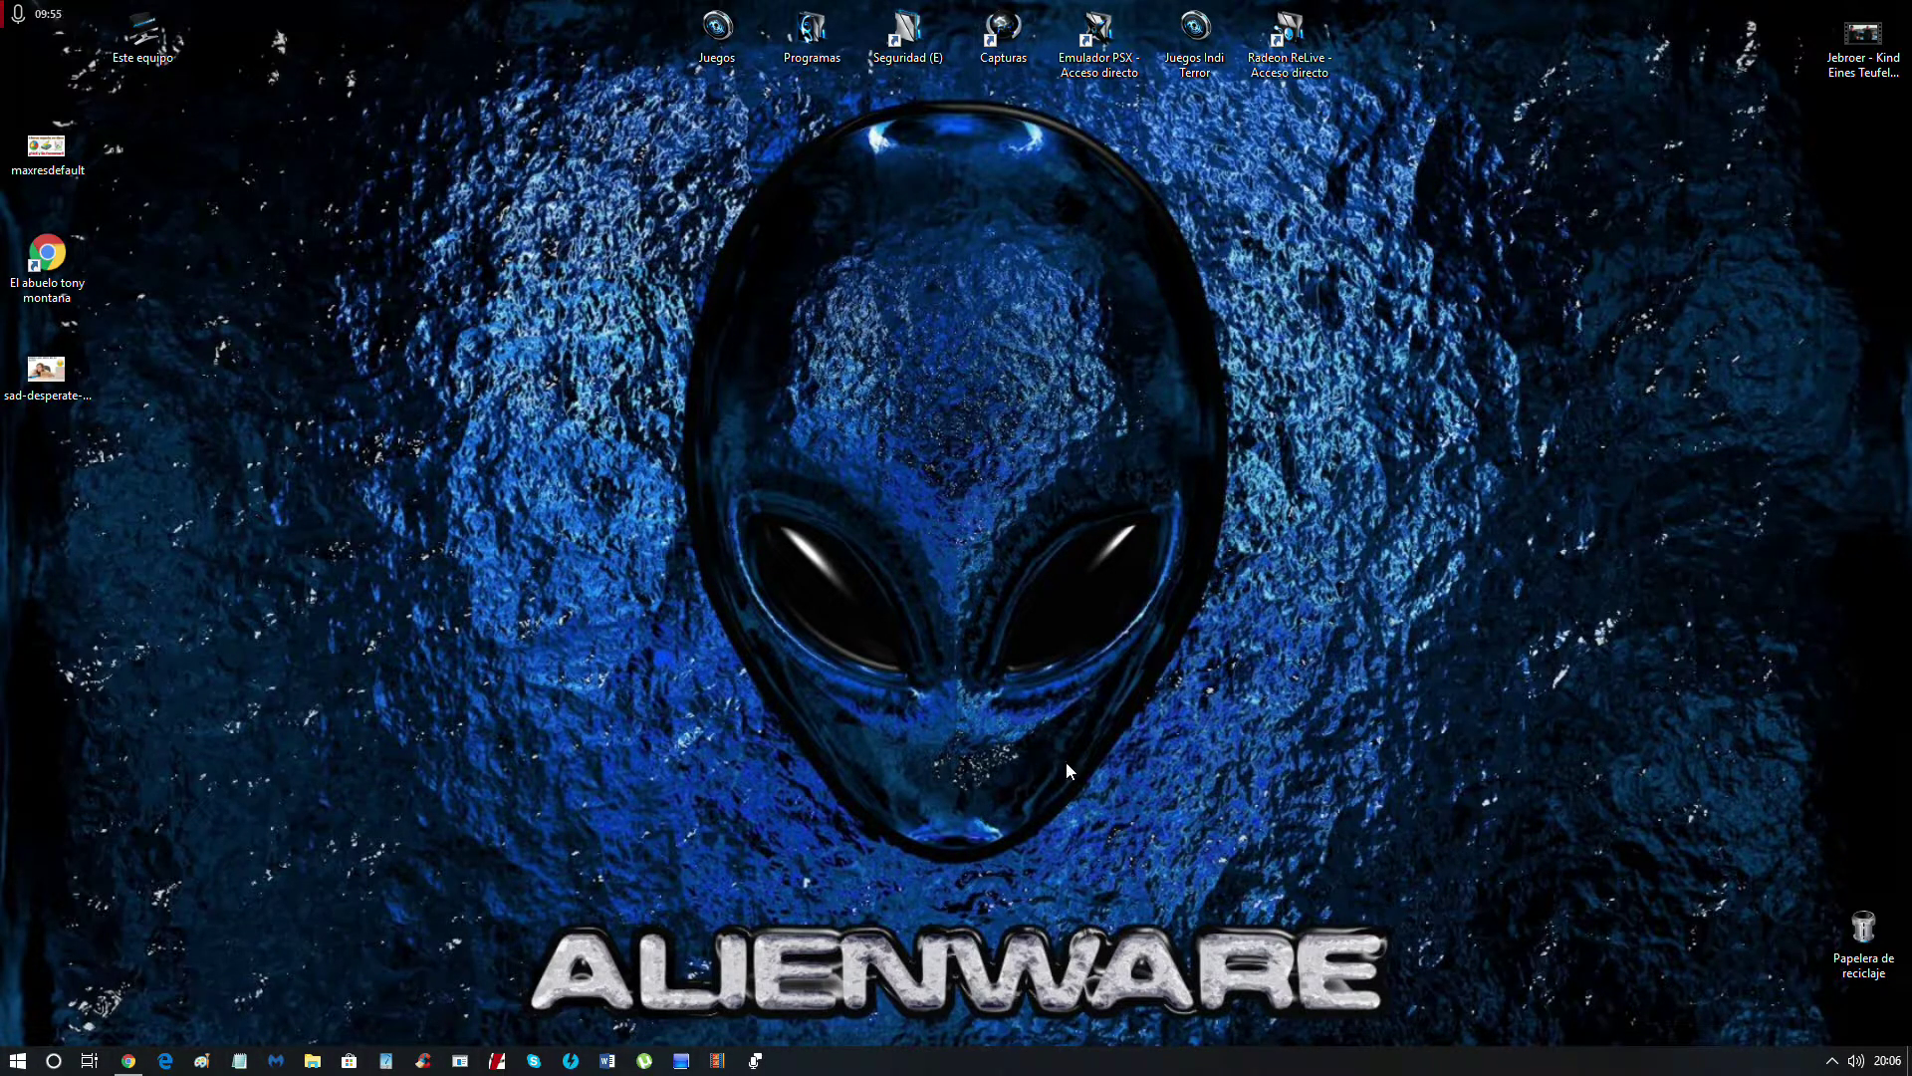